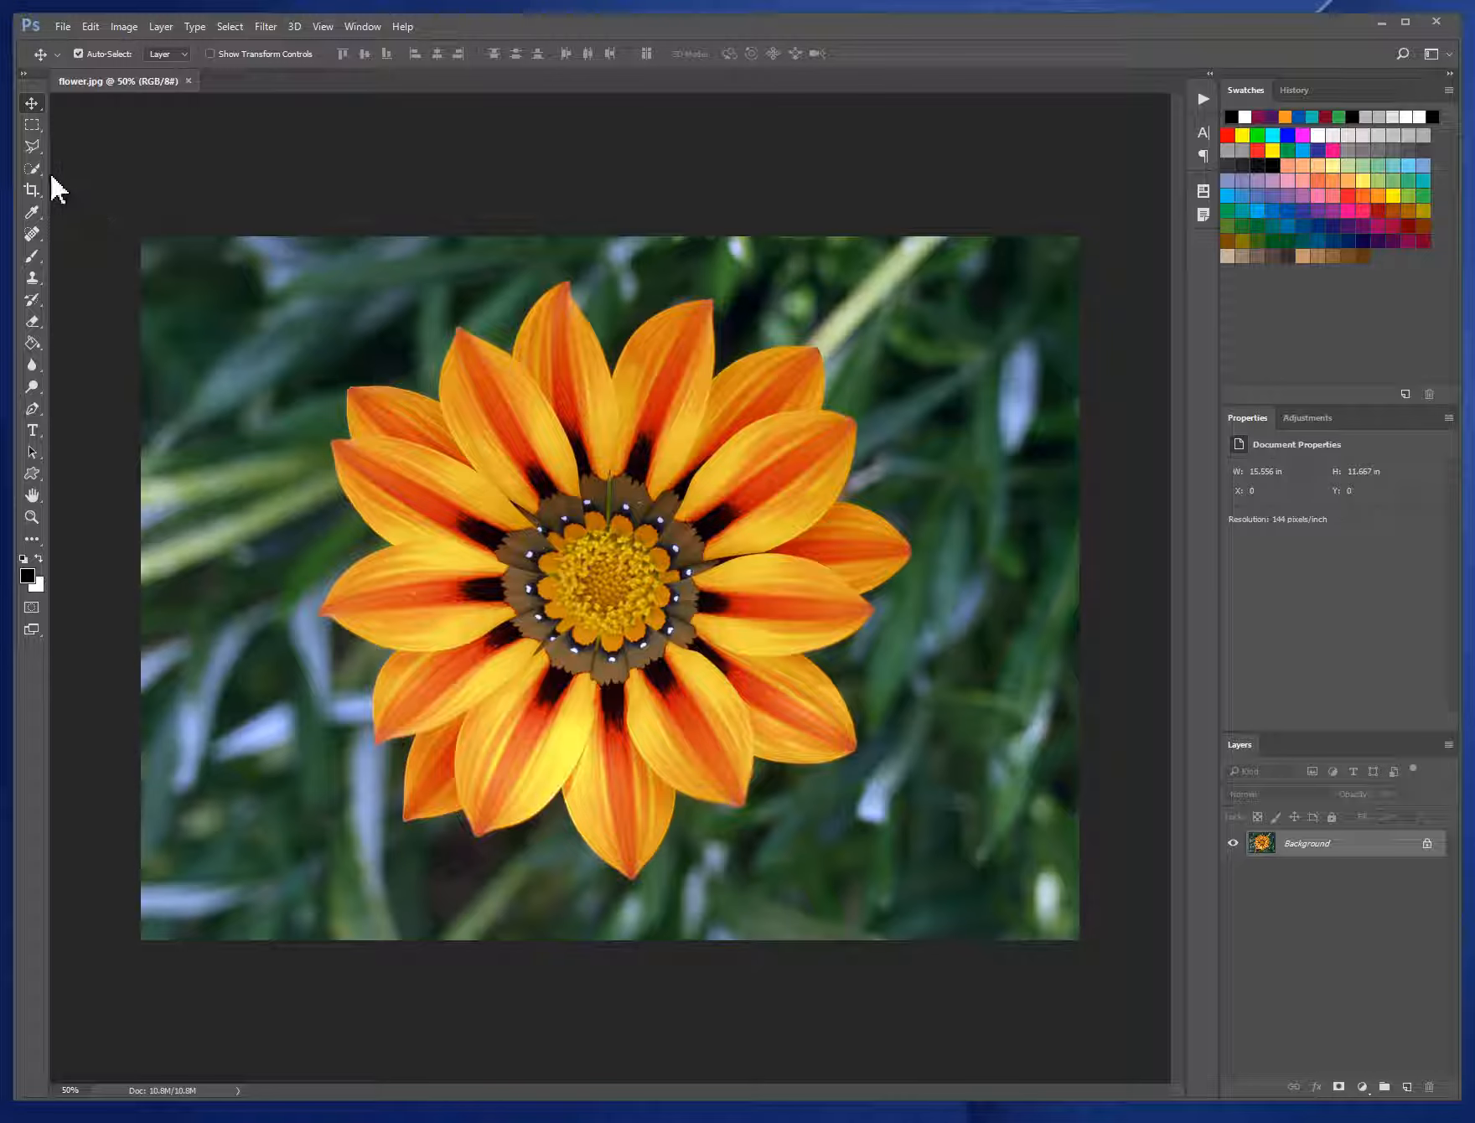
- Select all the flower's orange petals using the Quick Selection tool at brush size 100, and check the selection in Quick Mask mode
key("w")
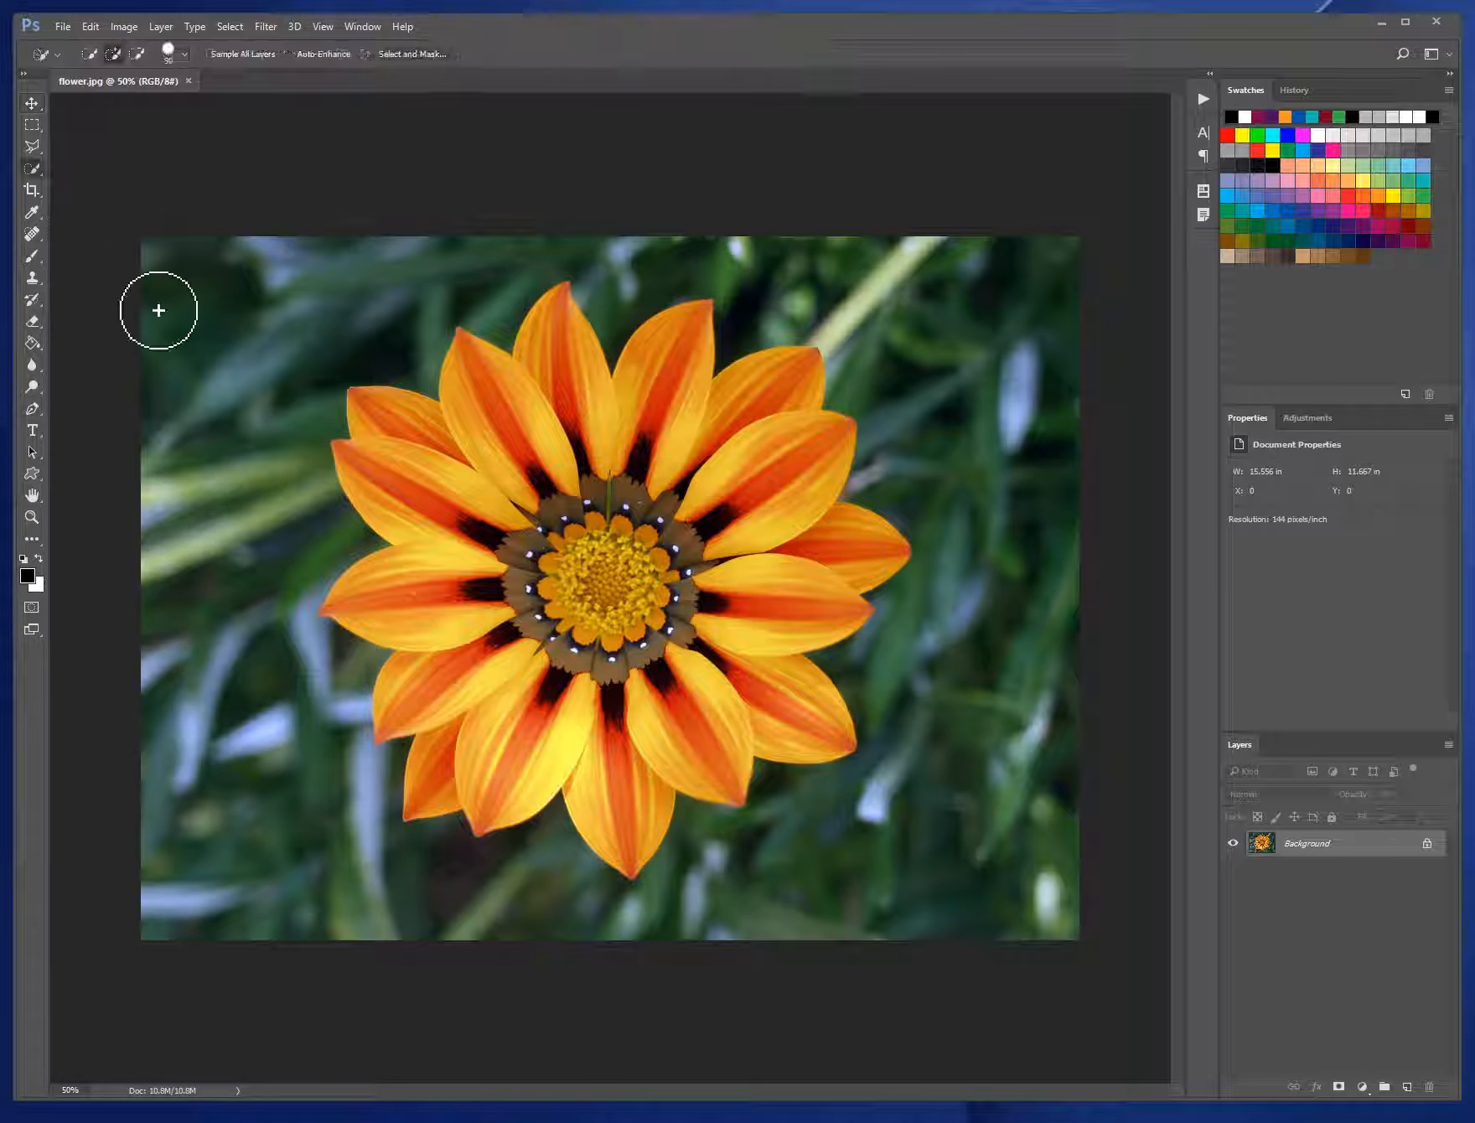
right_click(39, 172)
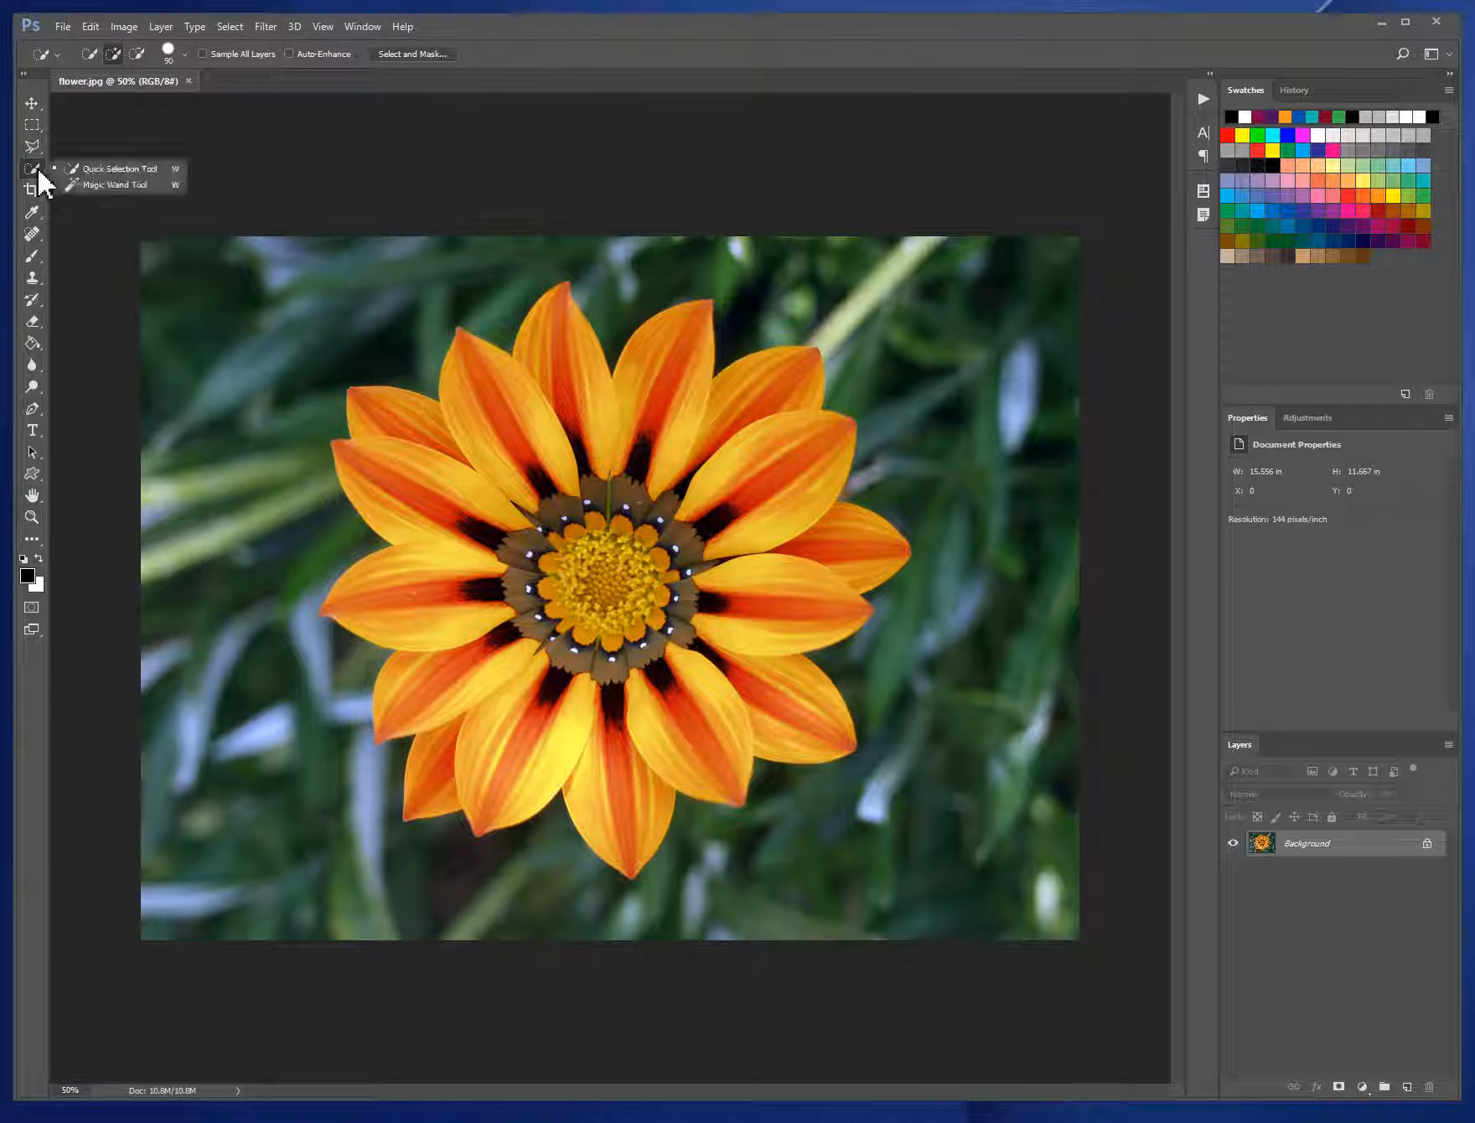
left_click(131, 170)
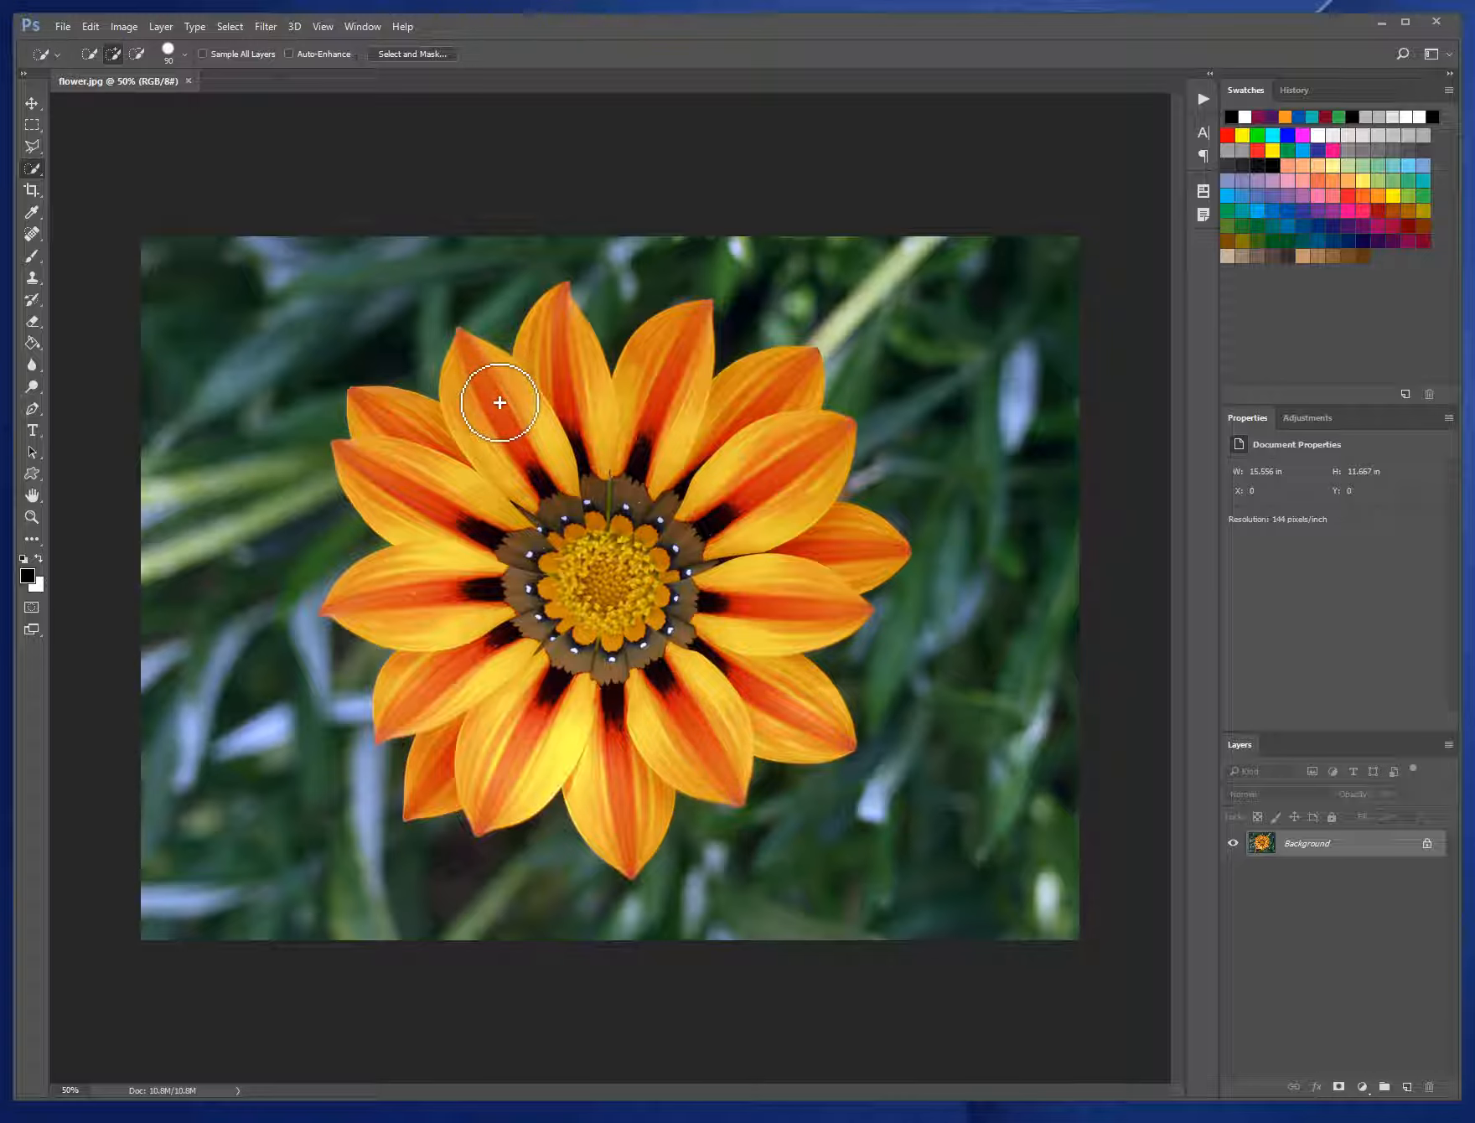
key("bracketright")
key("bracketright")
key("bracketright")
key("bracketleft")
key("bracketleft")
key("bracketleft")
key("bracketleft")
key("bracketright")
key("bracketright")
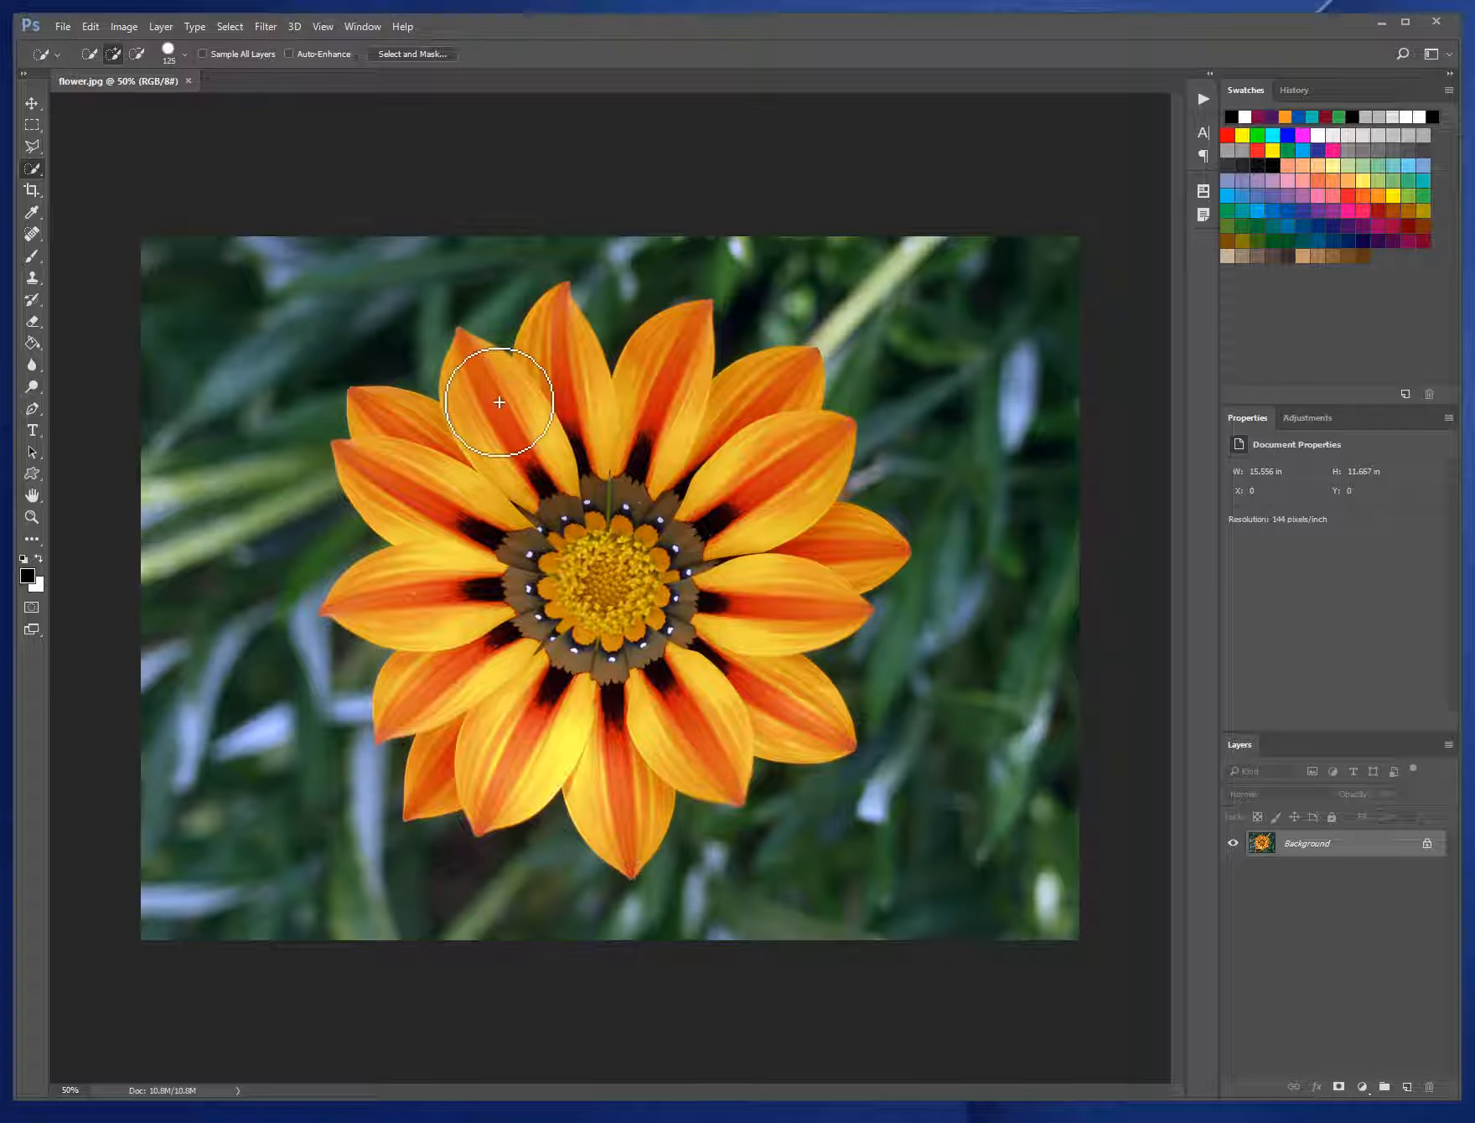
key("bracketleft")
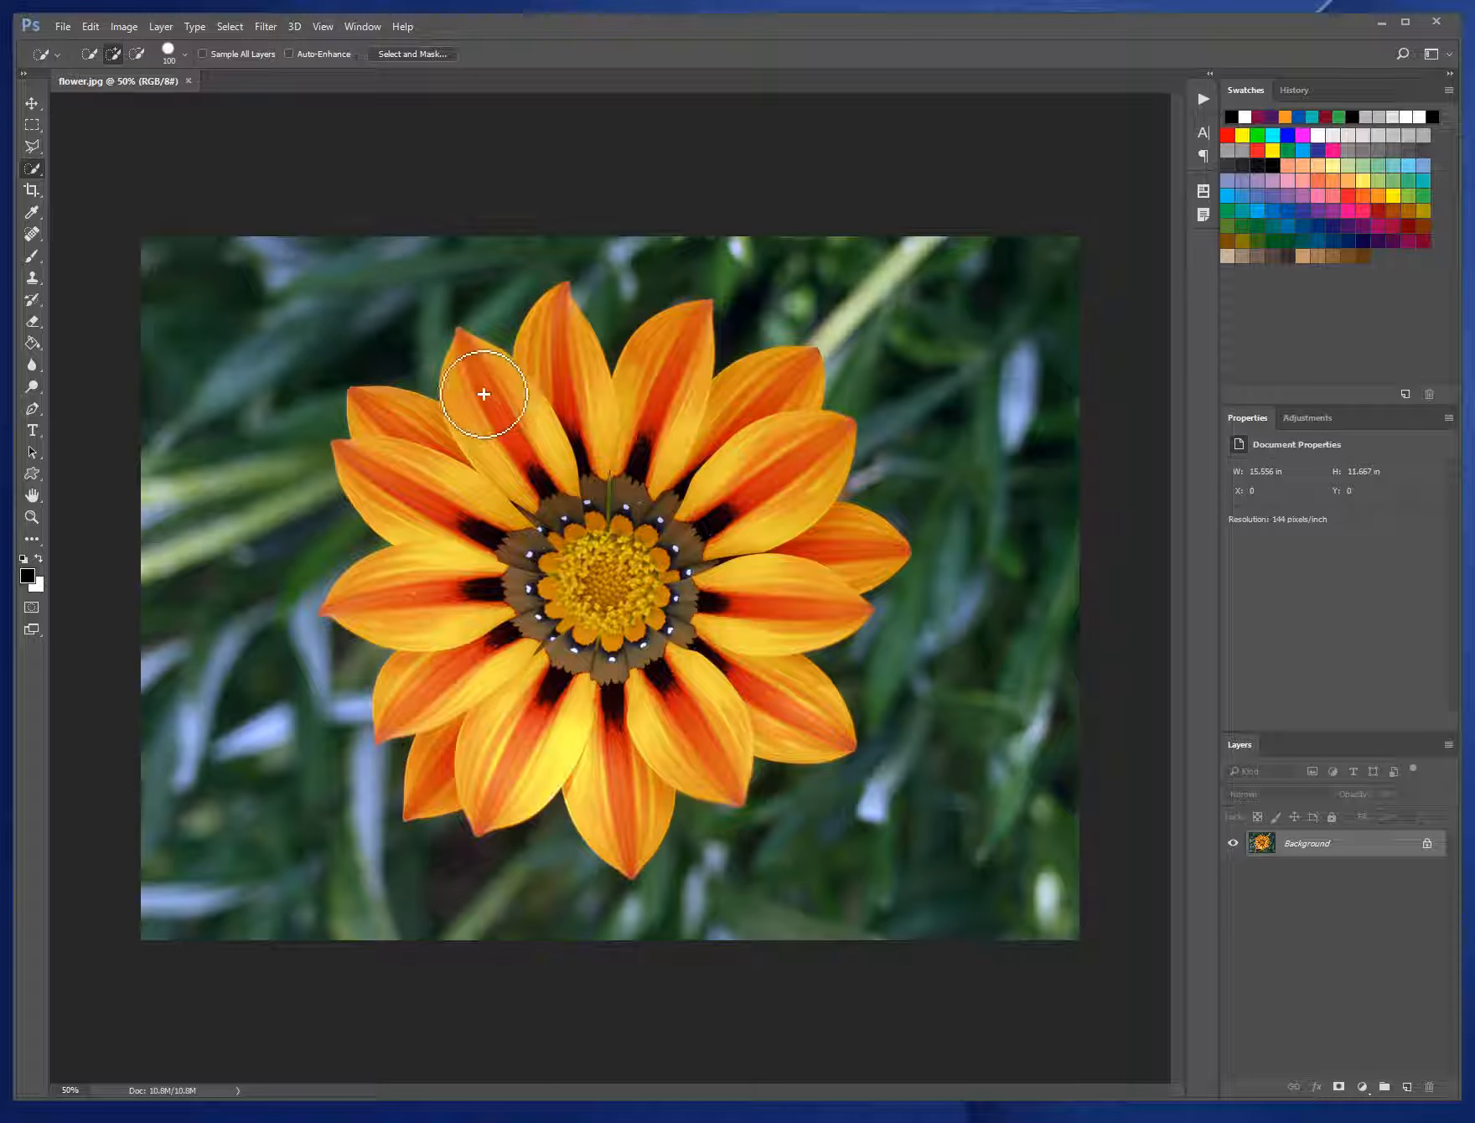
mouse_move(479, 376)
left_mouse_down()
mouse_move(501, 415)
mouse_move(565, 405)
mouse_move(574, 384)
mouse_move(782, 438)
mouse_move(764, 487)
mouse_move(787, 542)
mouse_move(787, 626)
mouse_move(822, 557)
mouse_move(749, 634)
mouse_move(746, 697)
mouse_move(627, 755)
mouse_move(552, 755)
mouse_move(505, 734)
mouse_move(486, 675)
mouse_move(461, 694)
mouse_move(399, 561)
mouse_move(431, 602)
mouse_move(402, 502)
mouse_move(445, 434)
left_mouse_up()
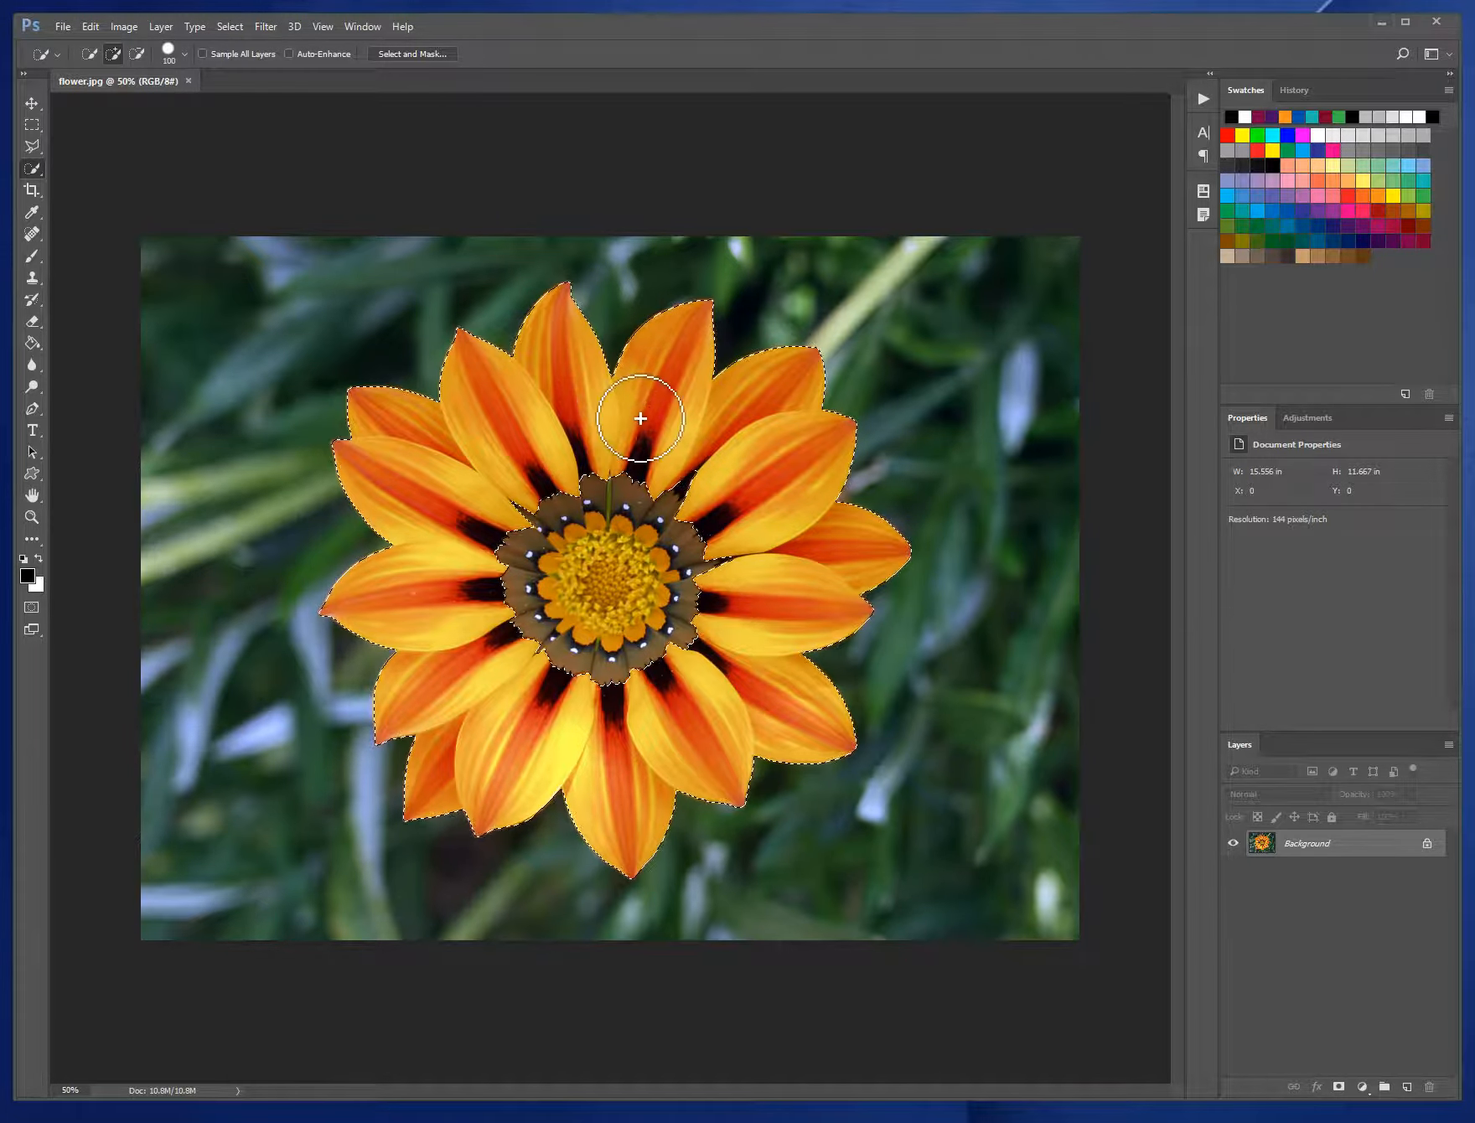
left_click(32, 608)
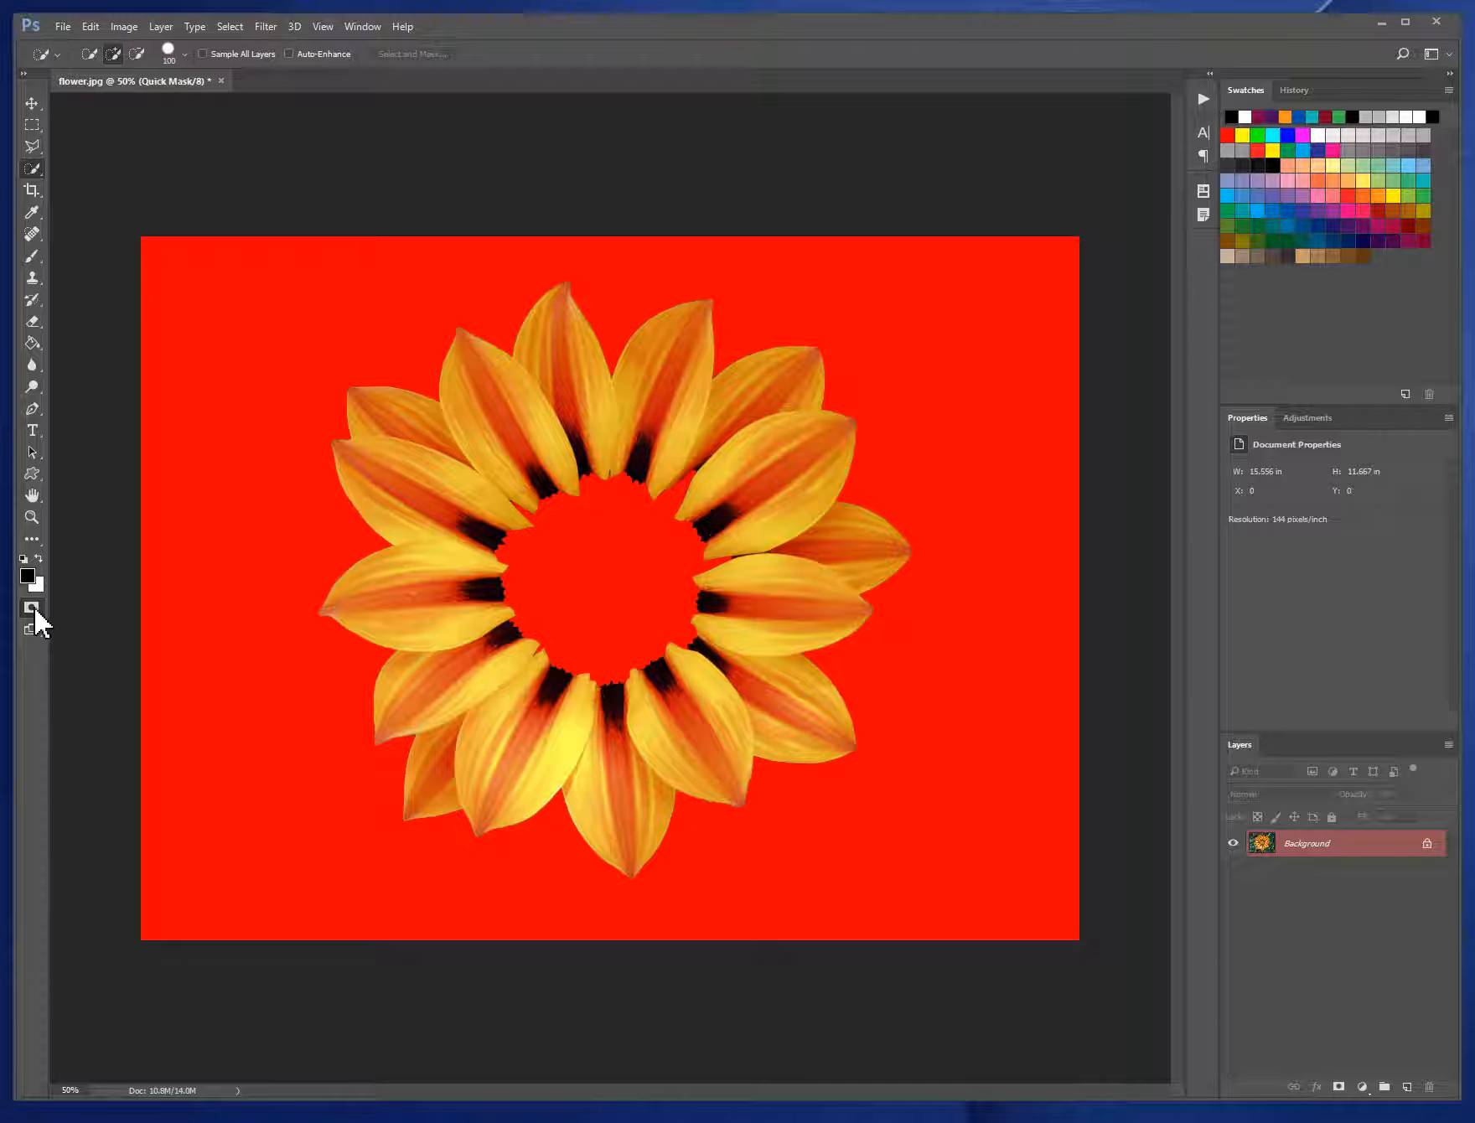
left_click(32, 608)
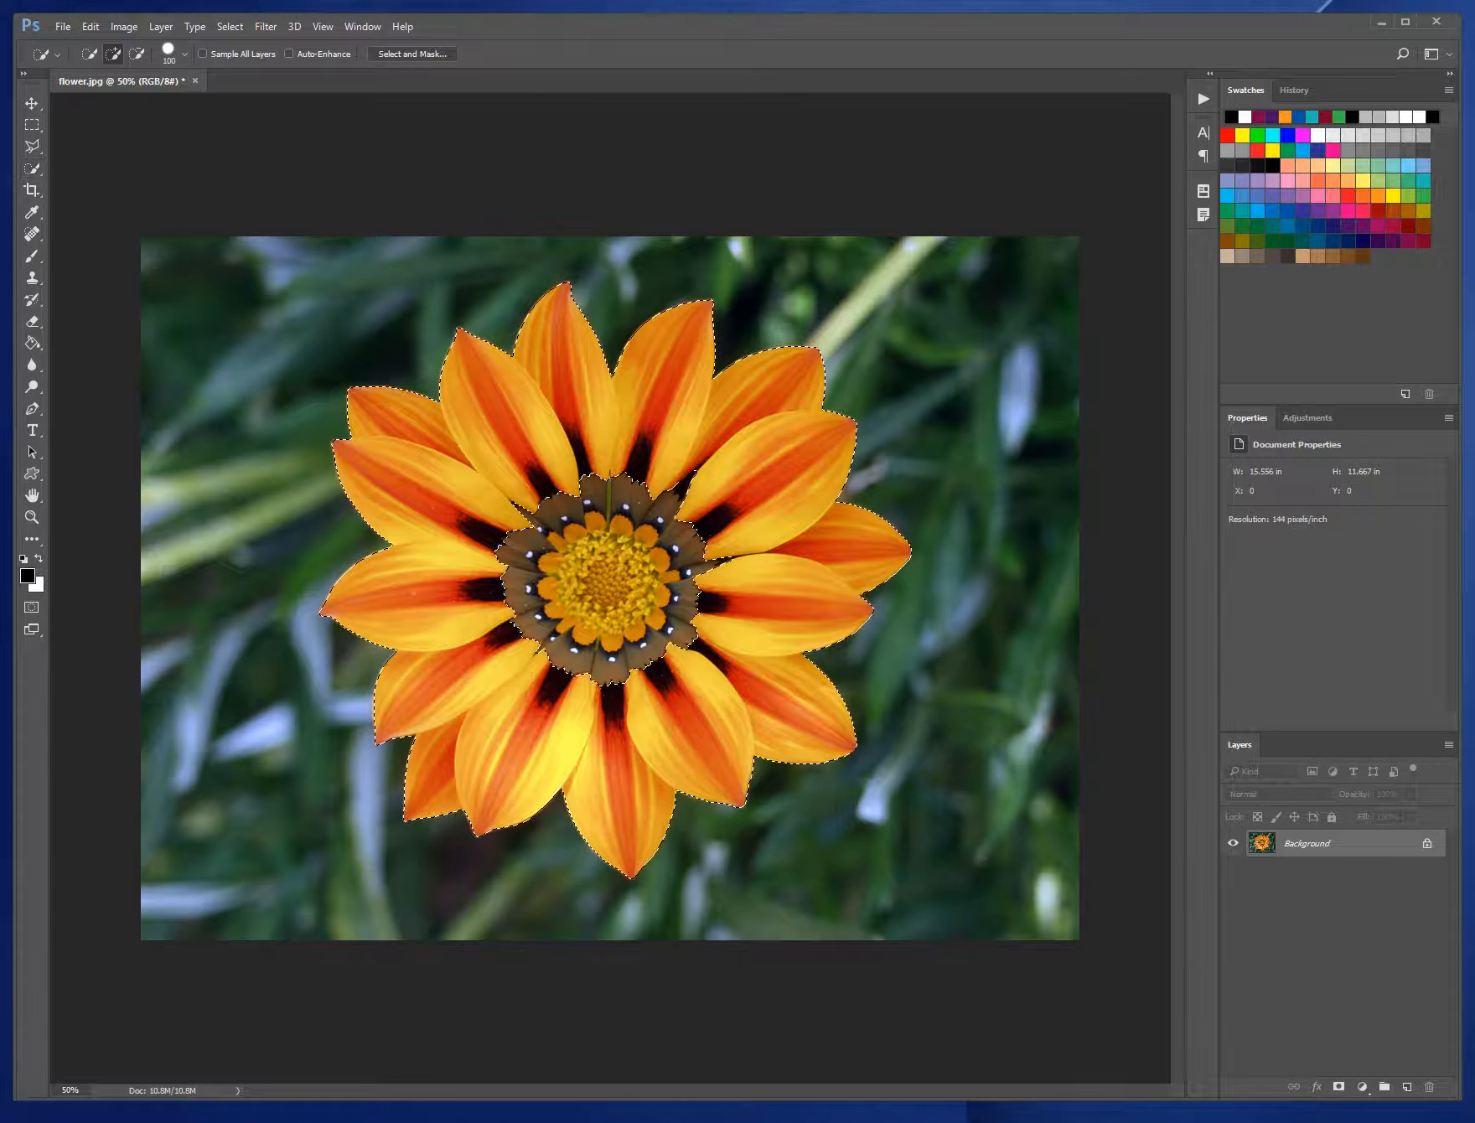
- Set up the Brush tool at size 500 with a dark magenta swatch as the foreground colour
key("b")
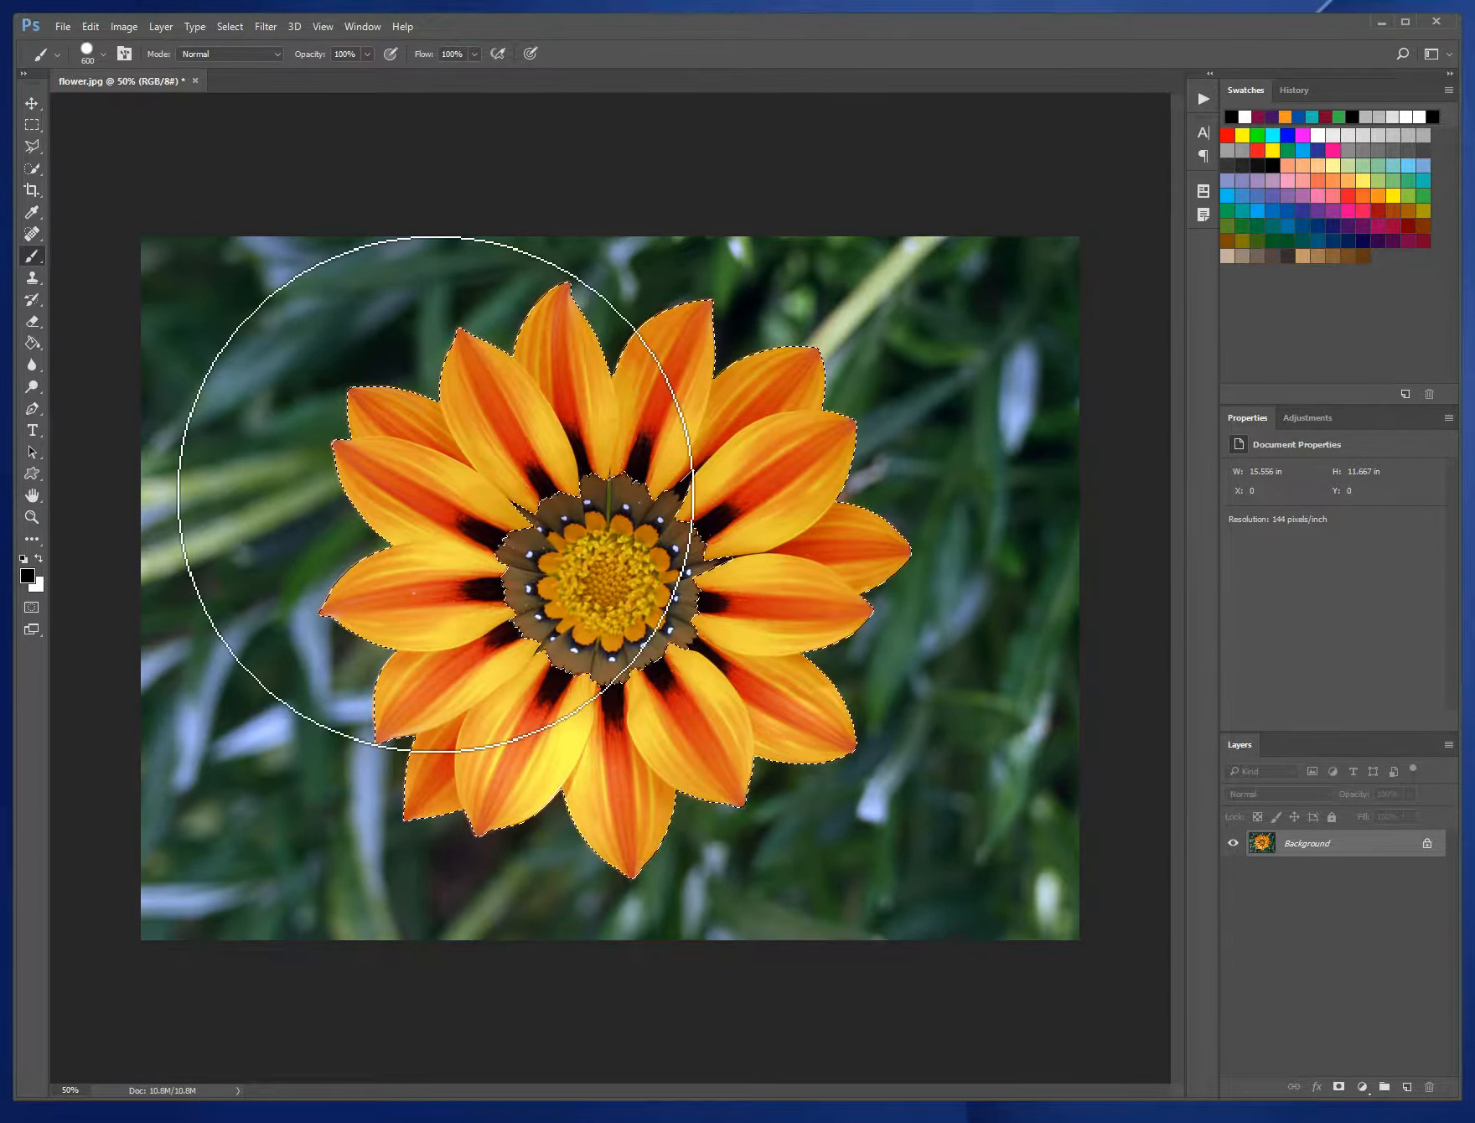
key("bracketleft")
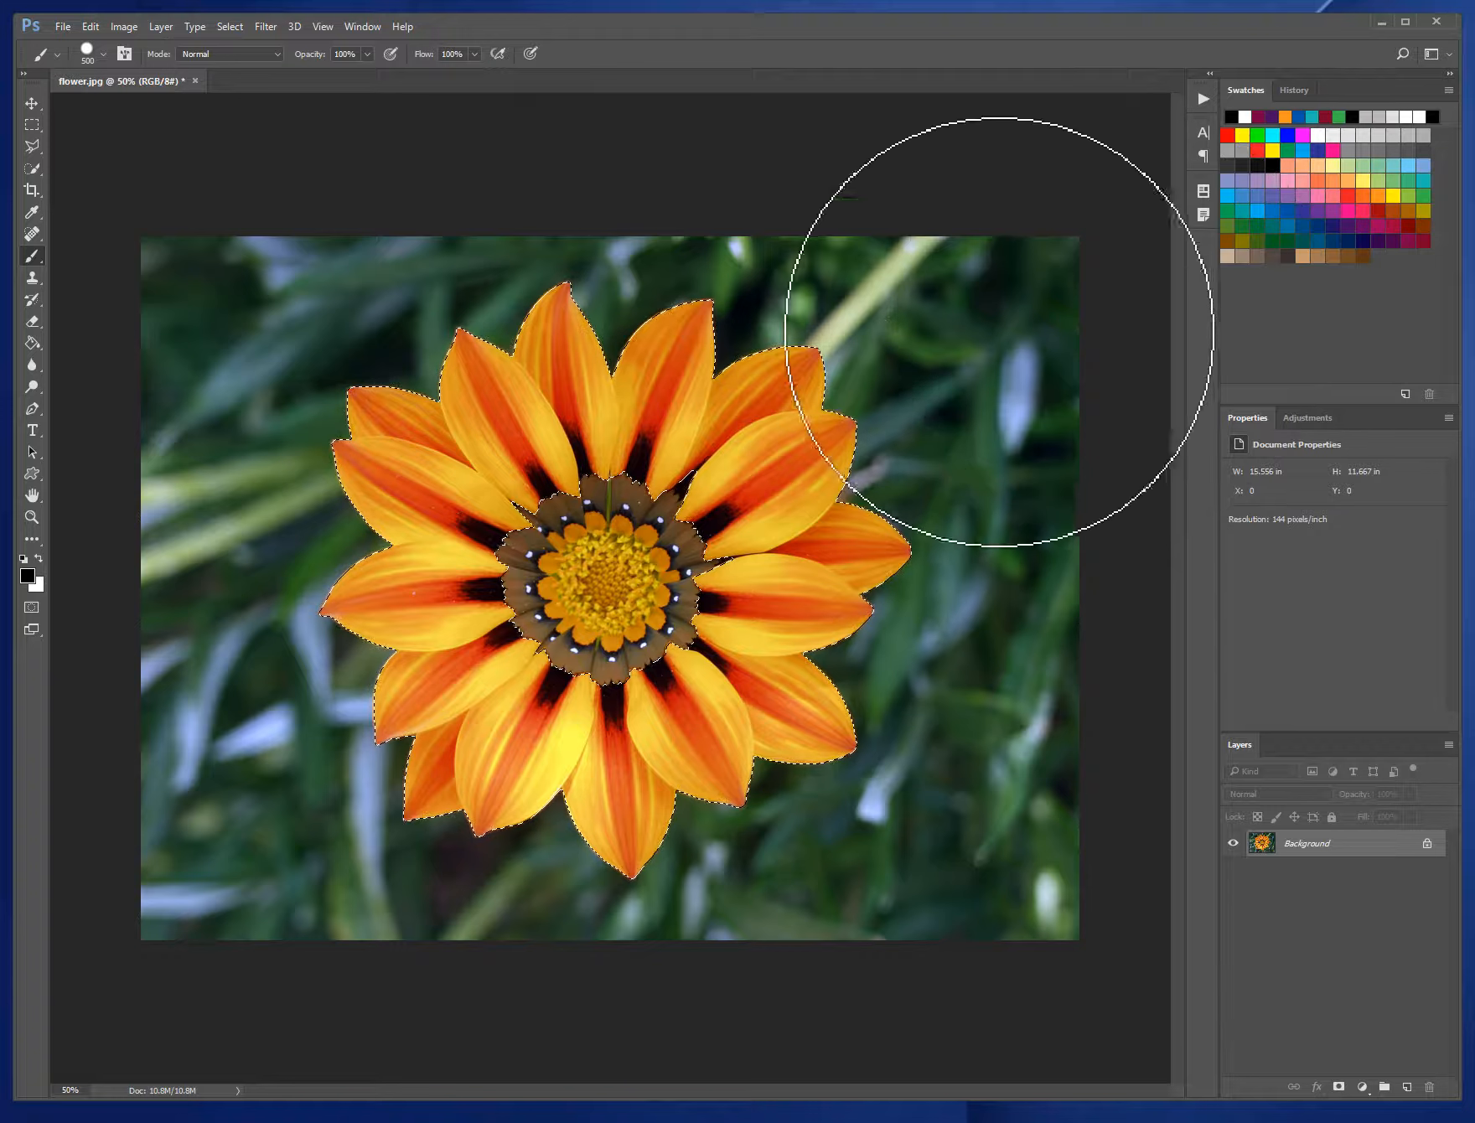
left_click(1379, 226)
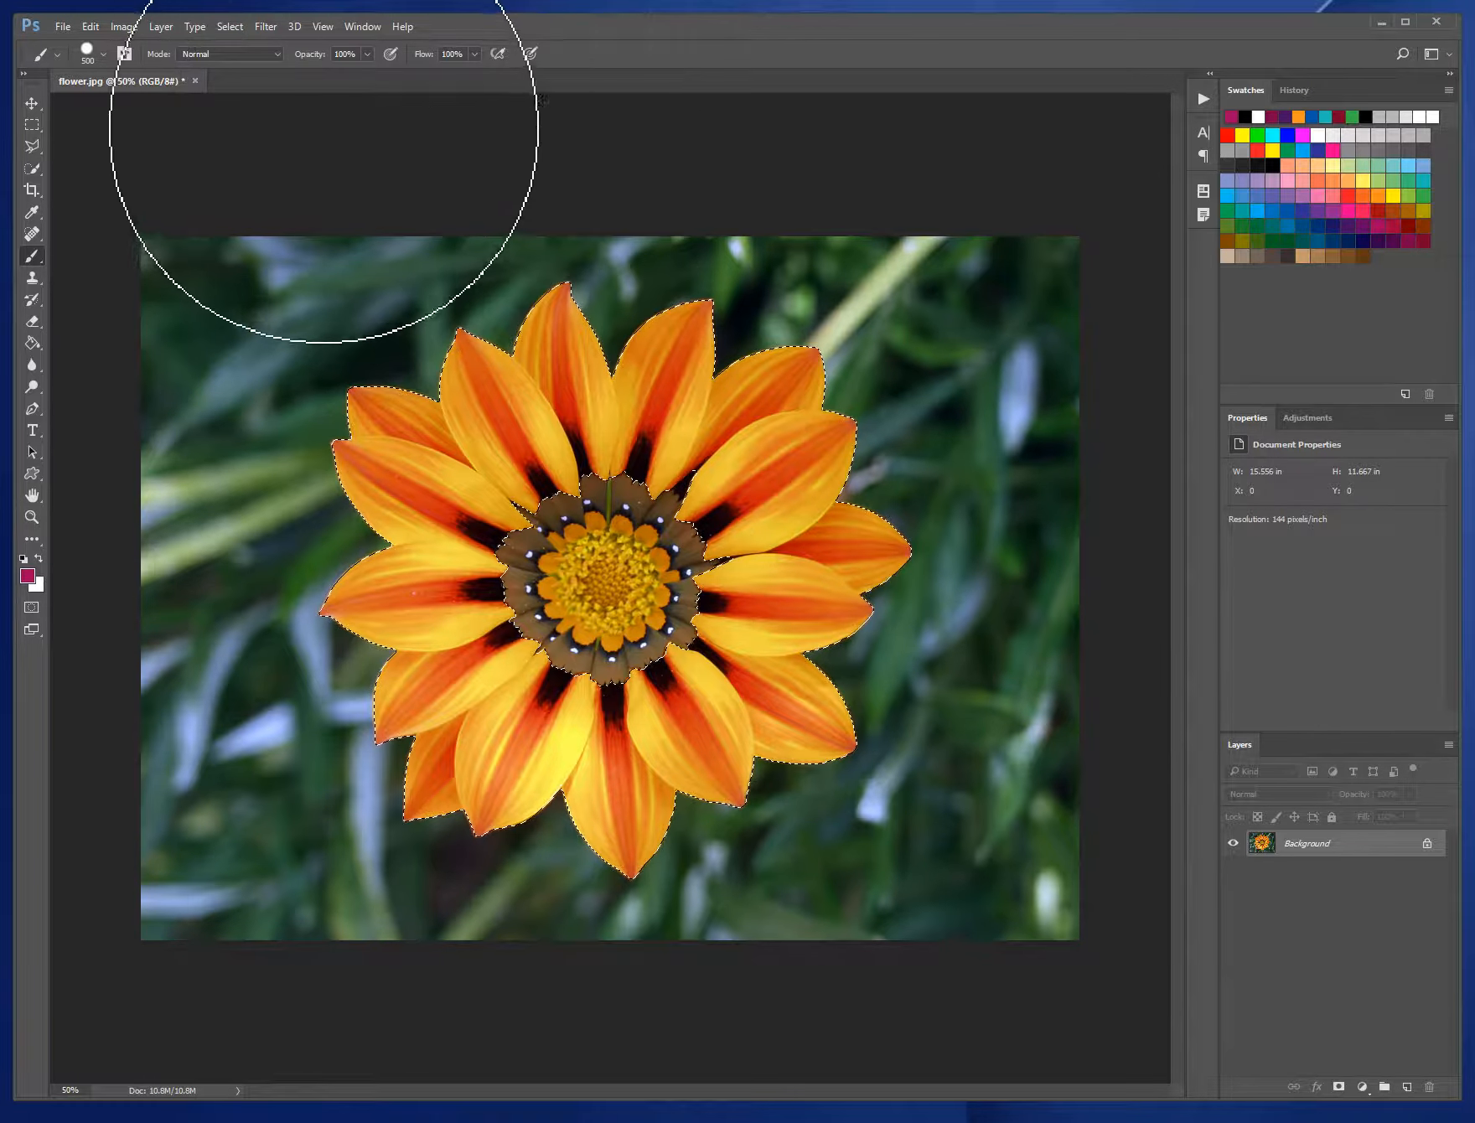
- Try painting across the upper petals with the brush in Normal blending mode, and undo the stroke
left_click(276, 54)
left_click(279, 67)
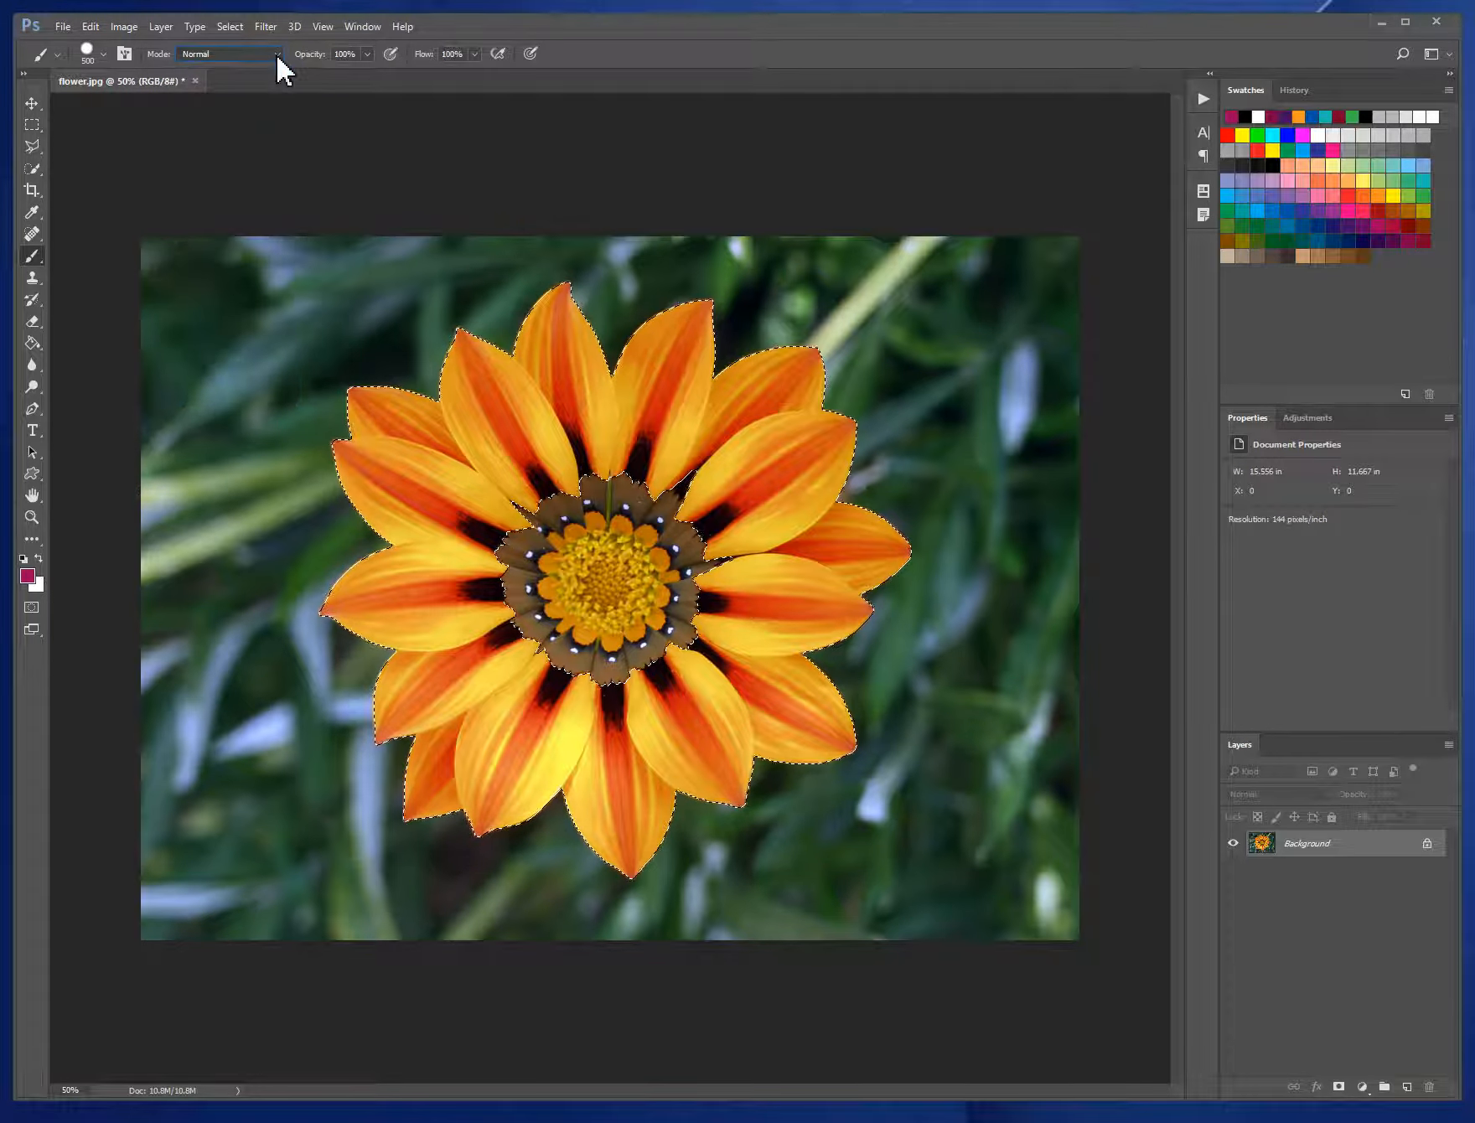
left_click(482, 453)
mouse_move(442, 517)
left_mouse_down()
mouse_move(386, 450)
mouse_move(472, 459)
mouse_move(556, 346)
mouse_move(592, 435)
mouse_move(700, 393)
left_mouse_up()
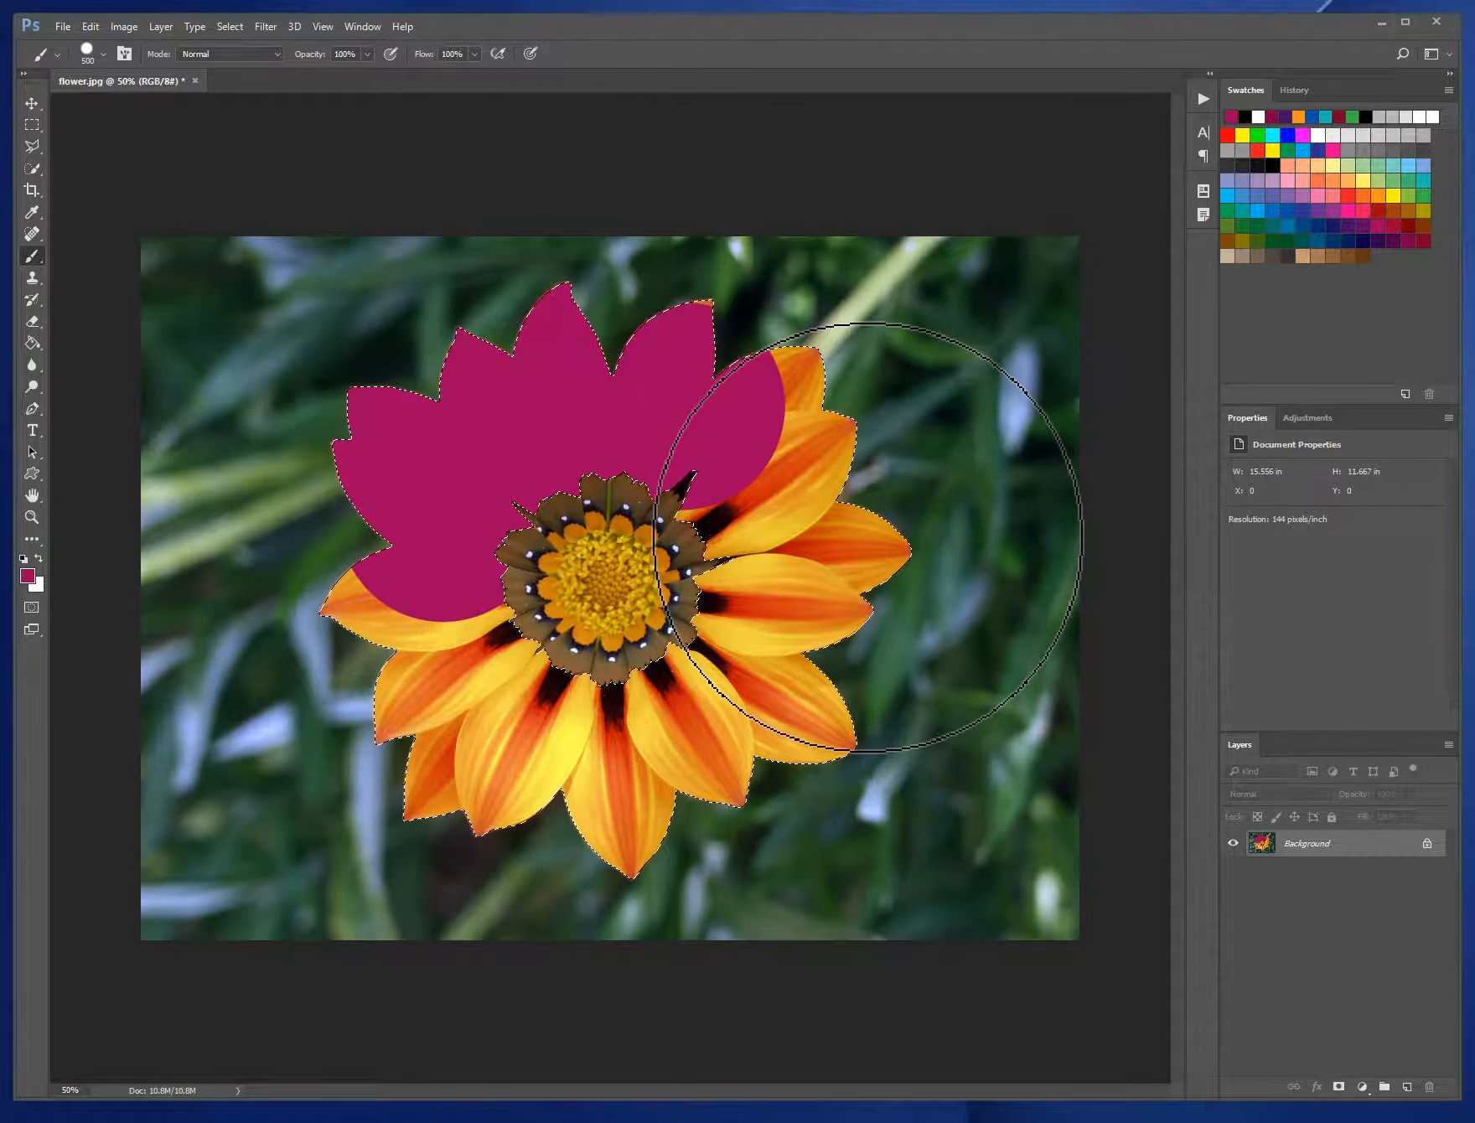
key("ctrl+z")
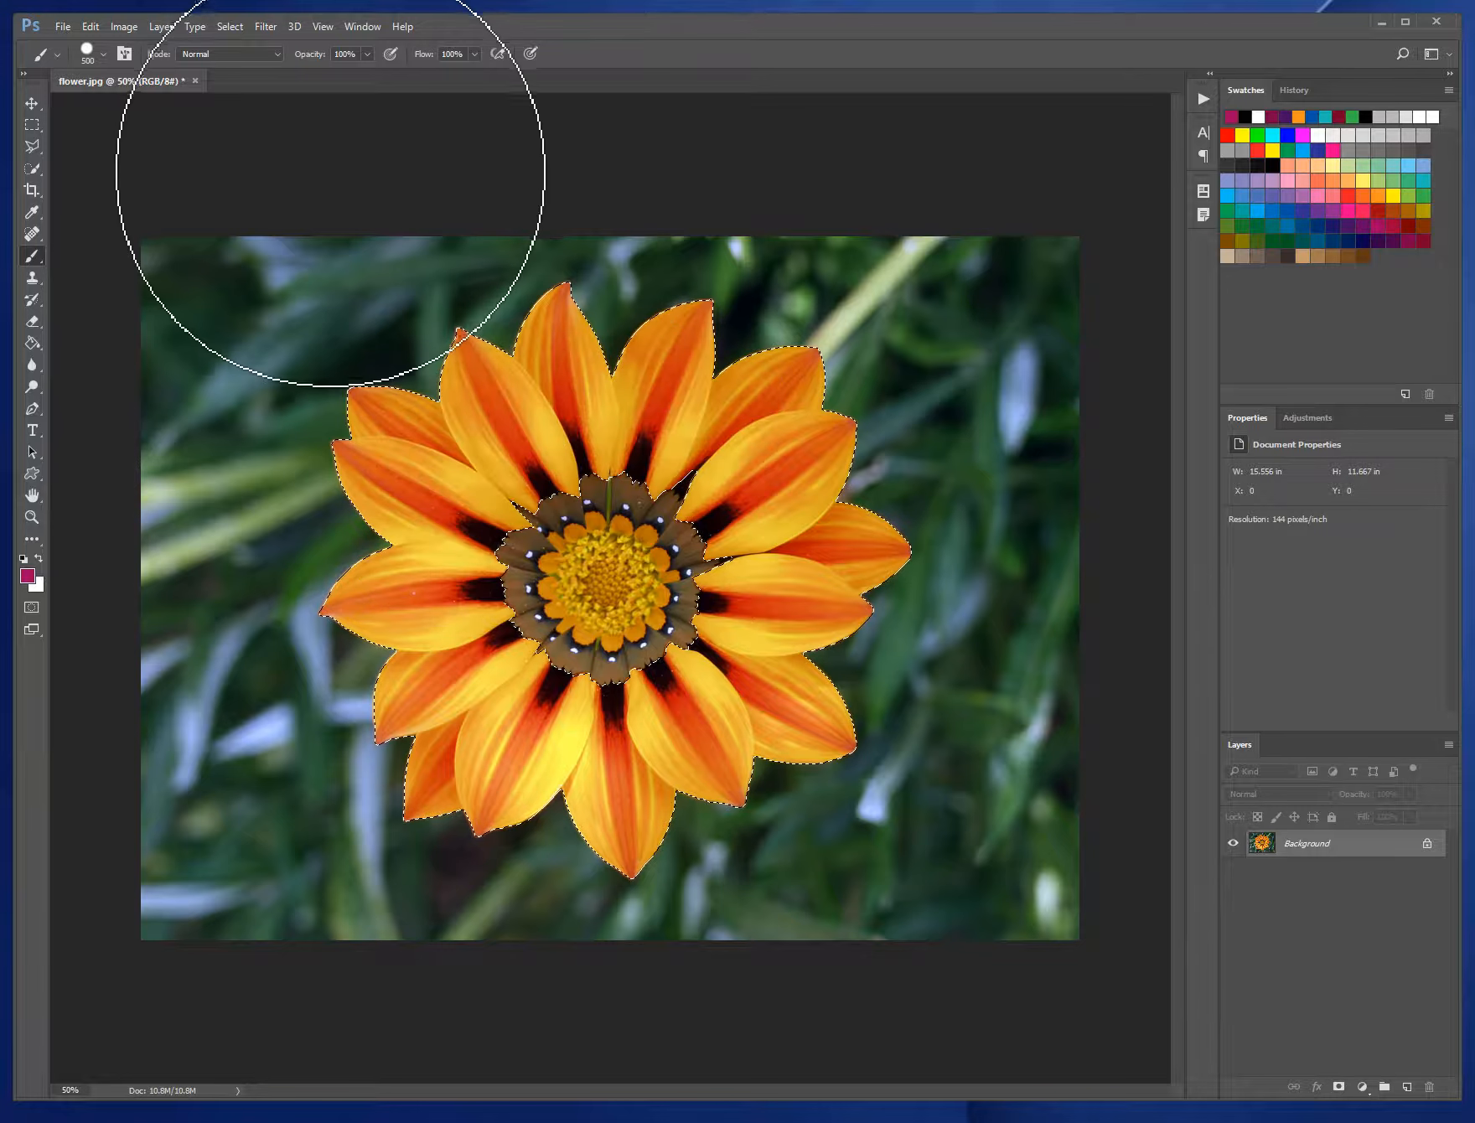
- Recolour all the selected petals with the magenta brush in Color blending mode, and clear the selection
left_click(276, 54)
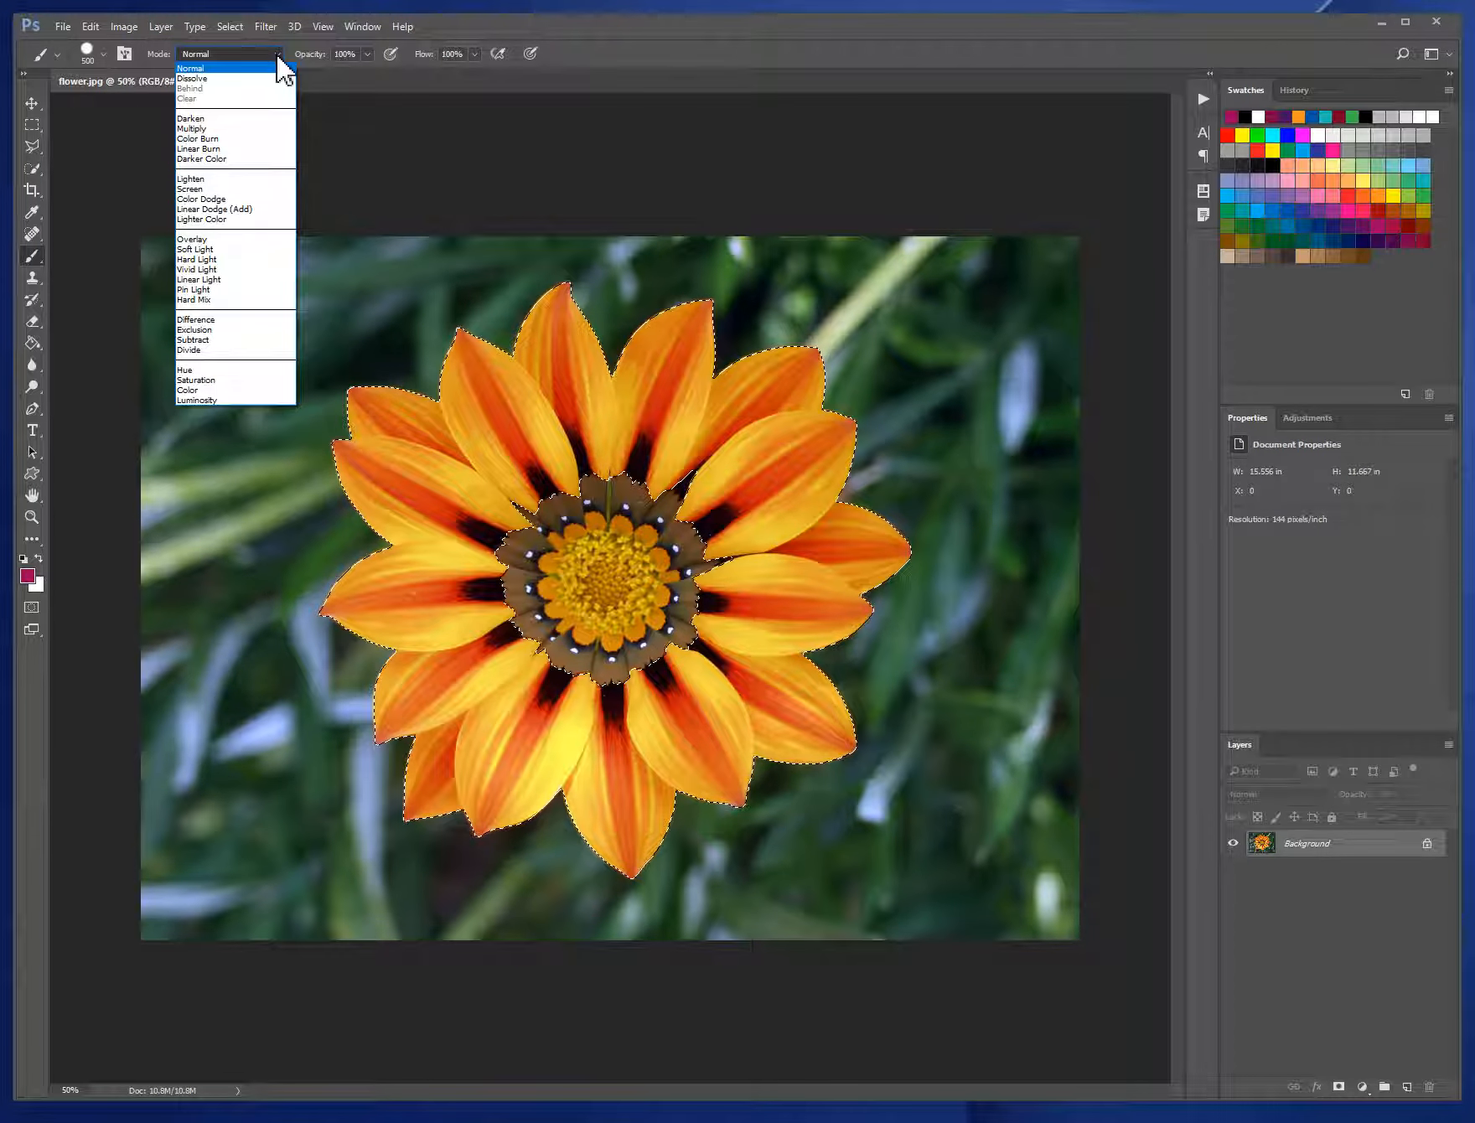
left_click(282, 391)
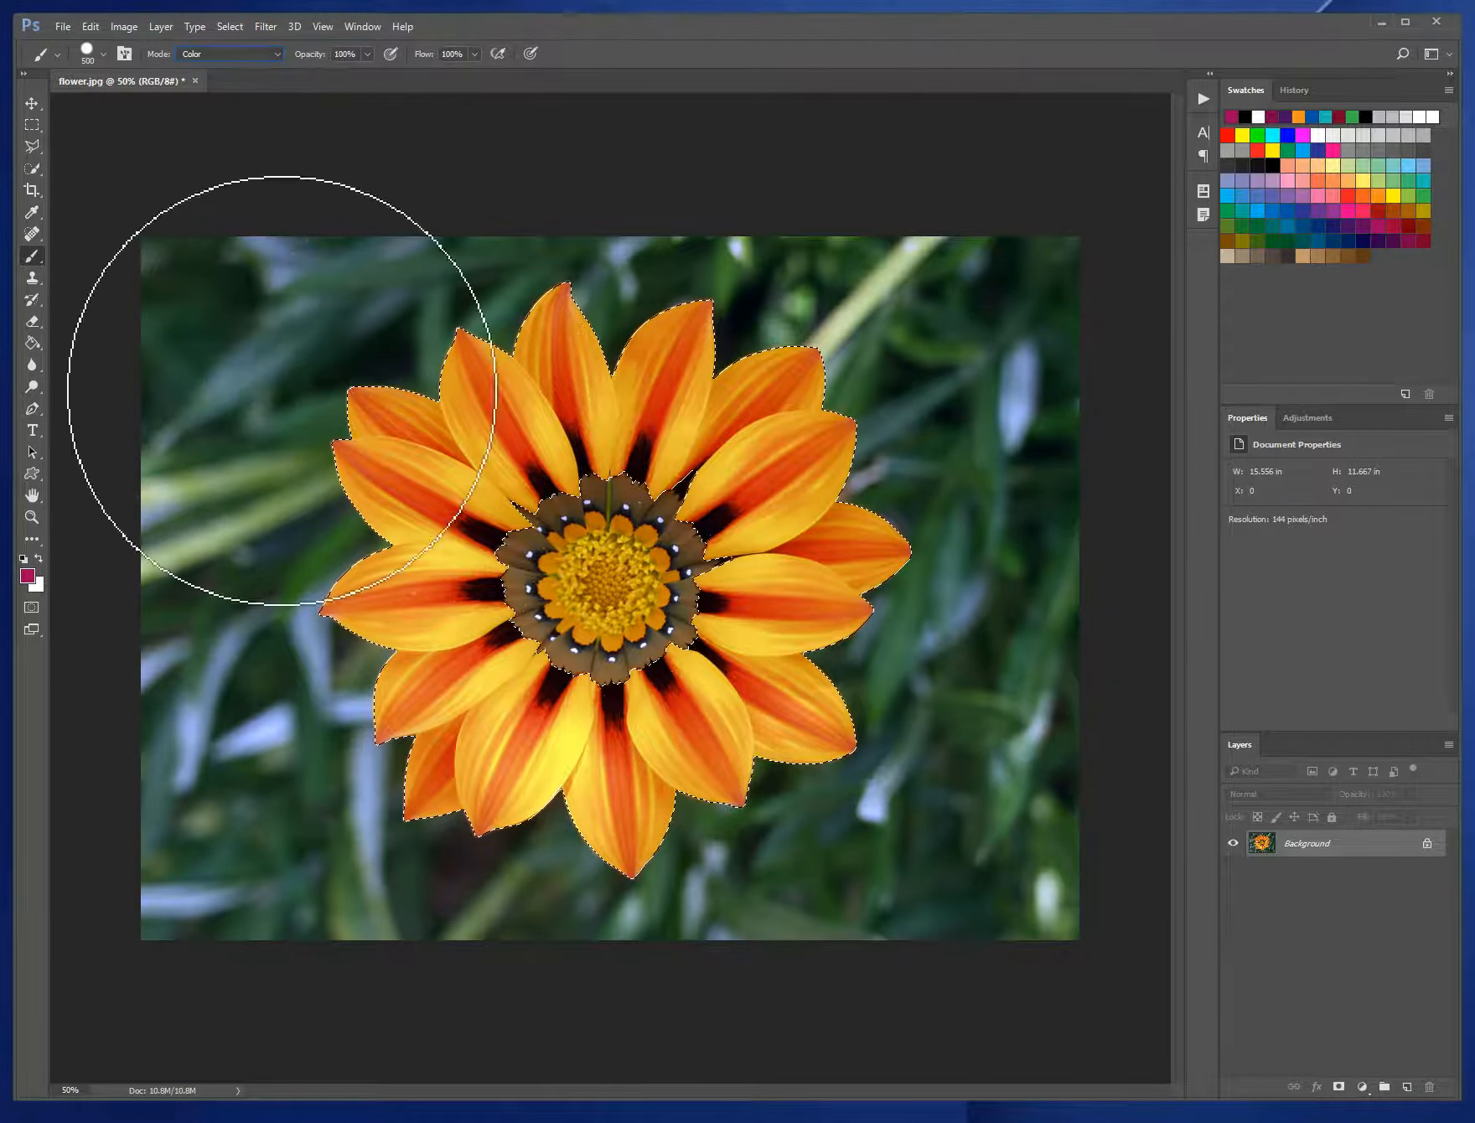
mouse_move(461, 373)
left_mouse_down()
mouse_move(510, 444)
mouse_move(518, 411)
mouse_move(437, 461)
mouse_move(402, 729)
mouse_move(645, 731)
mouse_move(526, 710)
mouse_move(716, 675)
mouse_move(784, 687)
mouse_move(835, 545)
mouse_move(773, 409)
mouse_move(729, 570)
mouse_move(570, 332)
mouse_move(659, 347)
mouse_move(722, 398)
mouse_move(504, 395)
mouse_move(525, 403)
mouse_move(533, 443)
left_mouse_up()
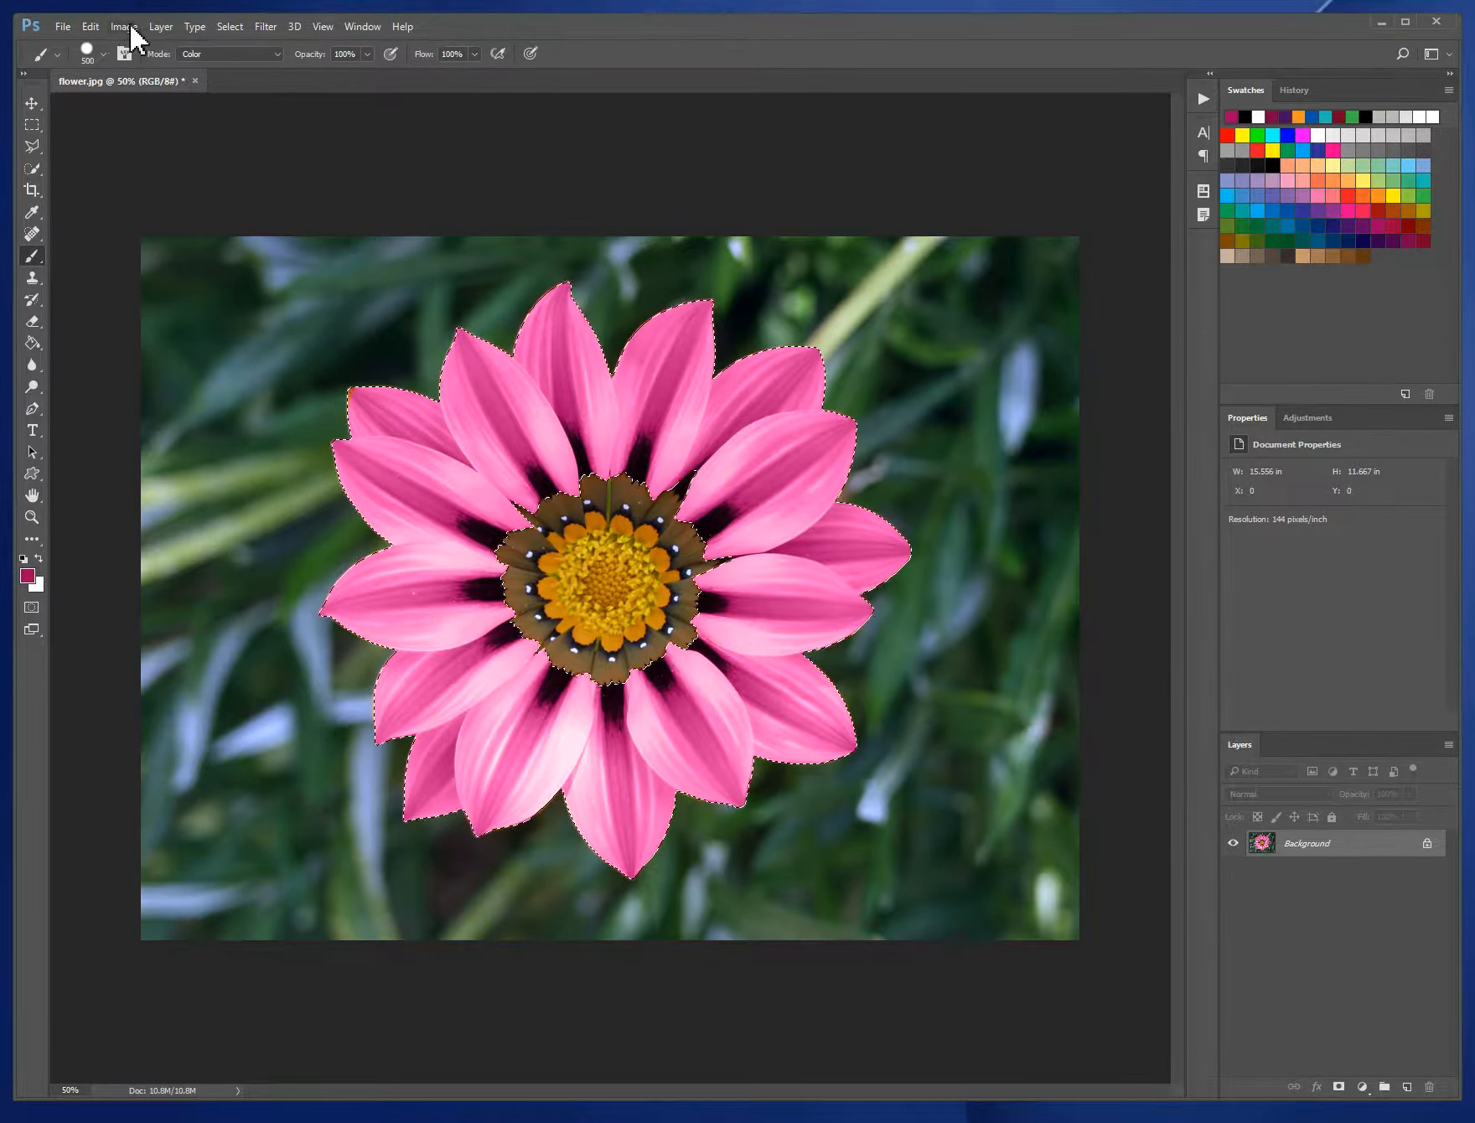
left_click(230, 27)
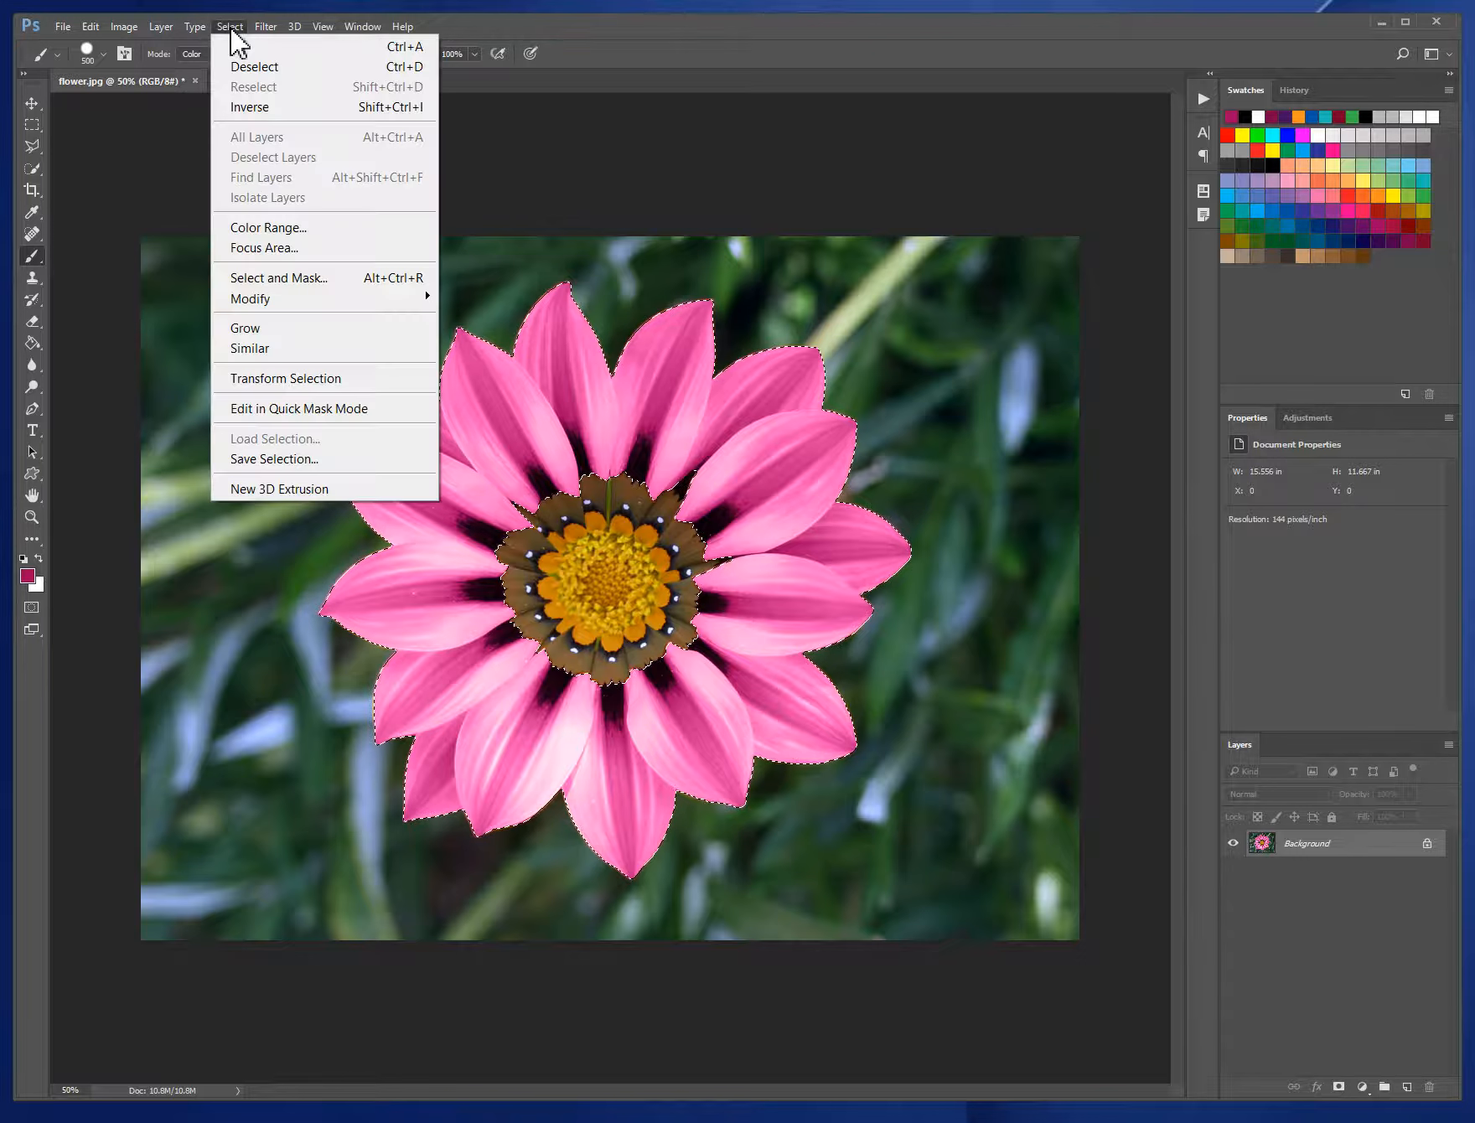
left_click(261, 69)
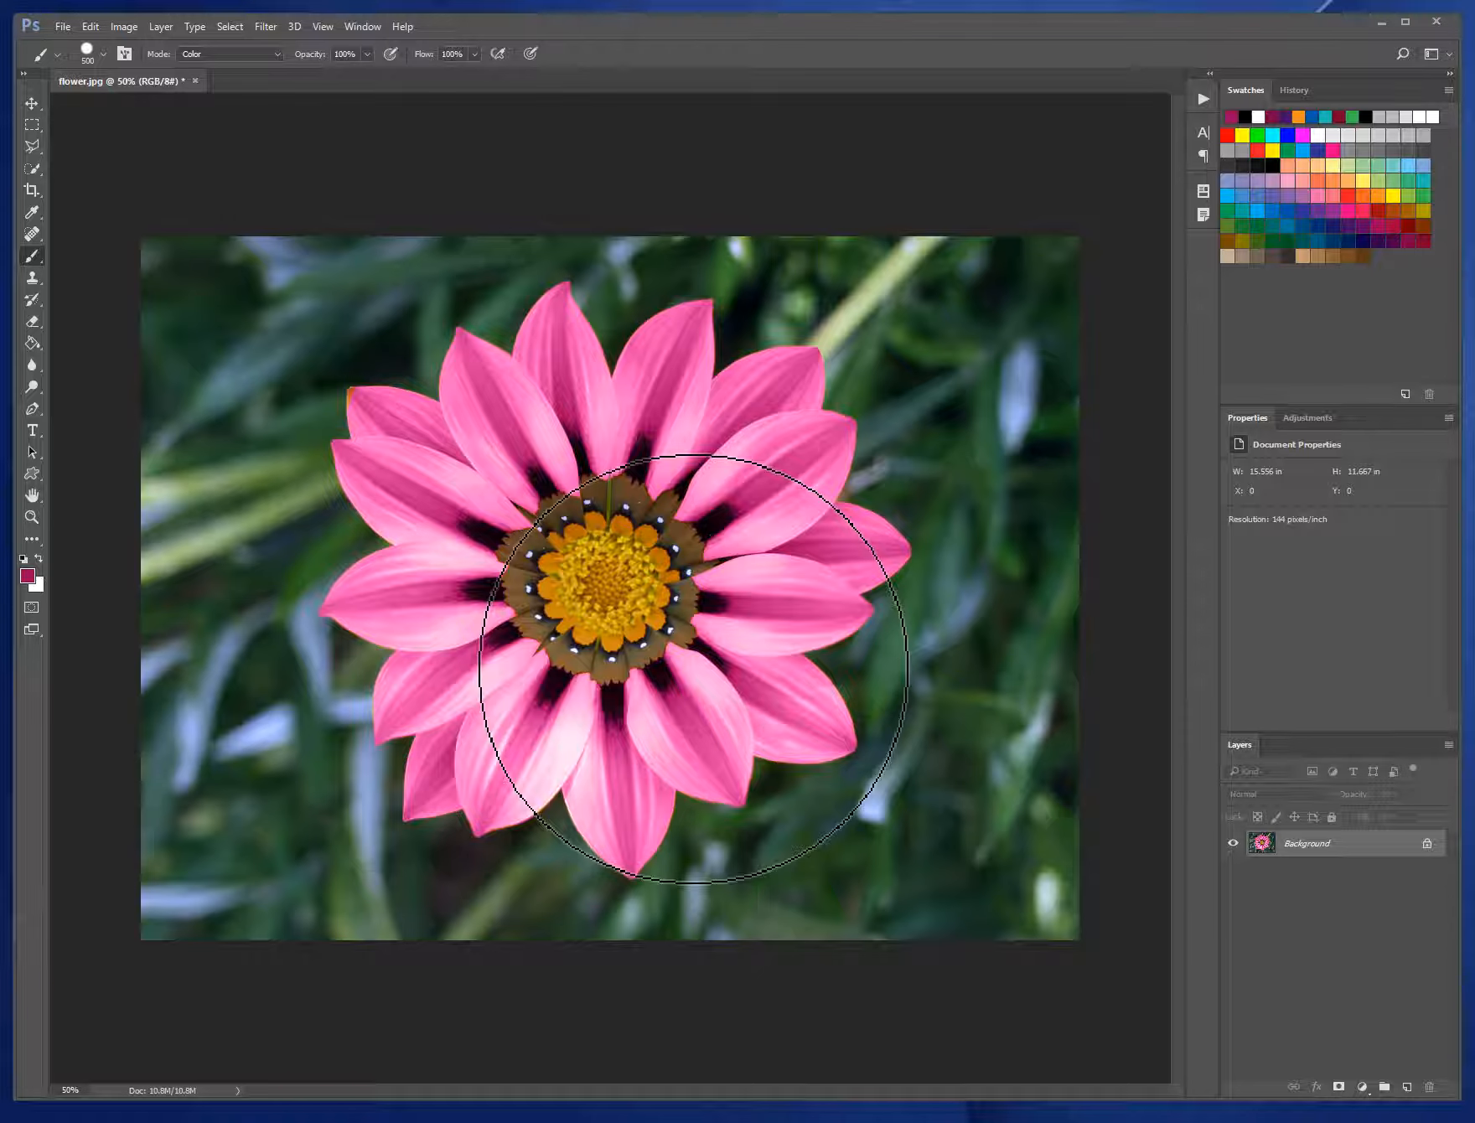
- Set the Type tool's font to Arial with the Bold style
key("t")
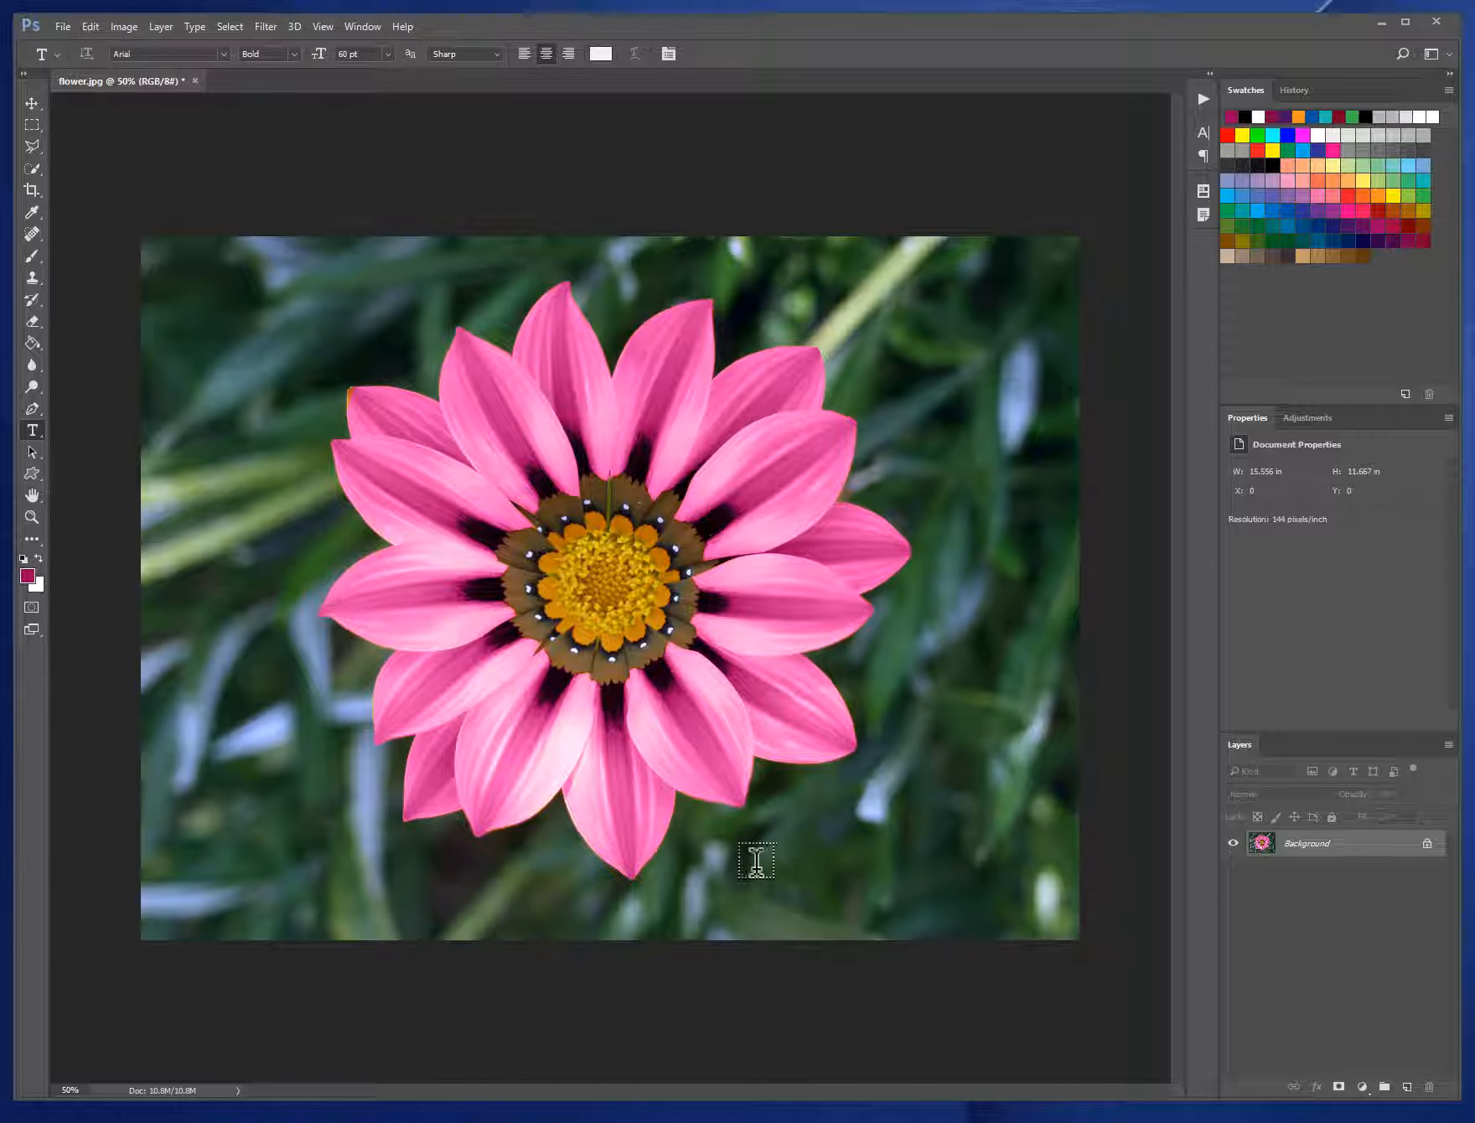
left_click(222, 53)
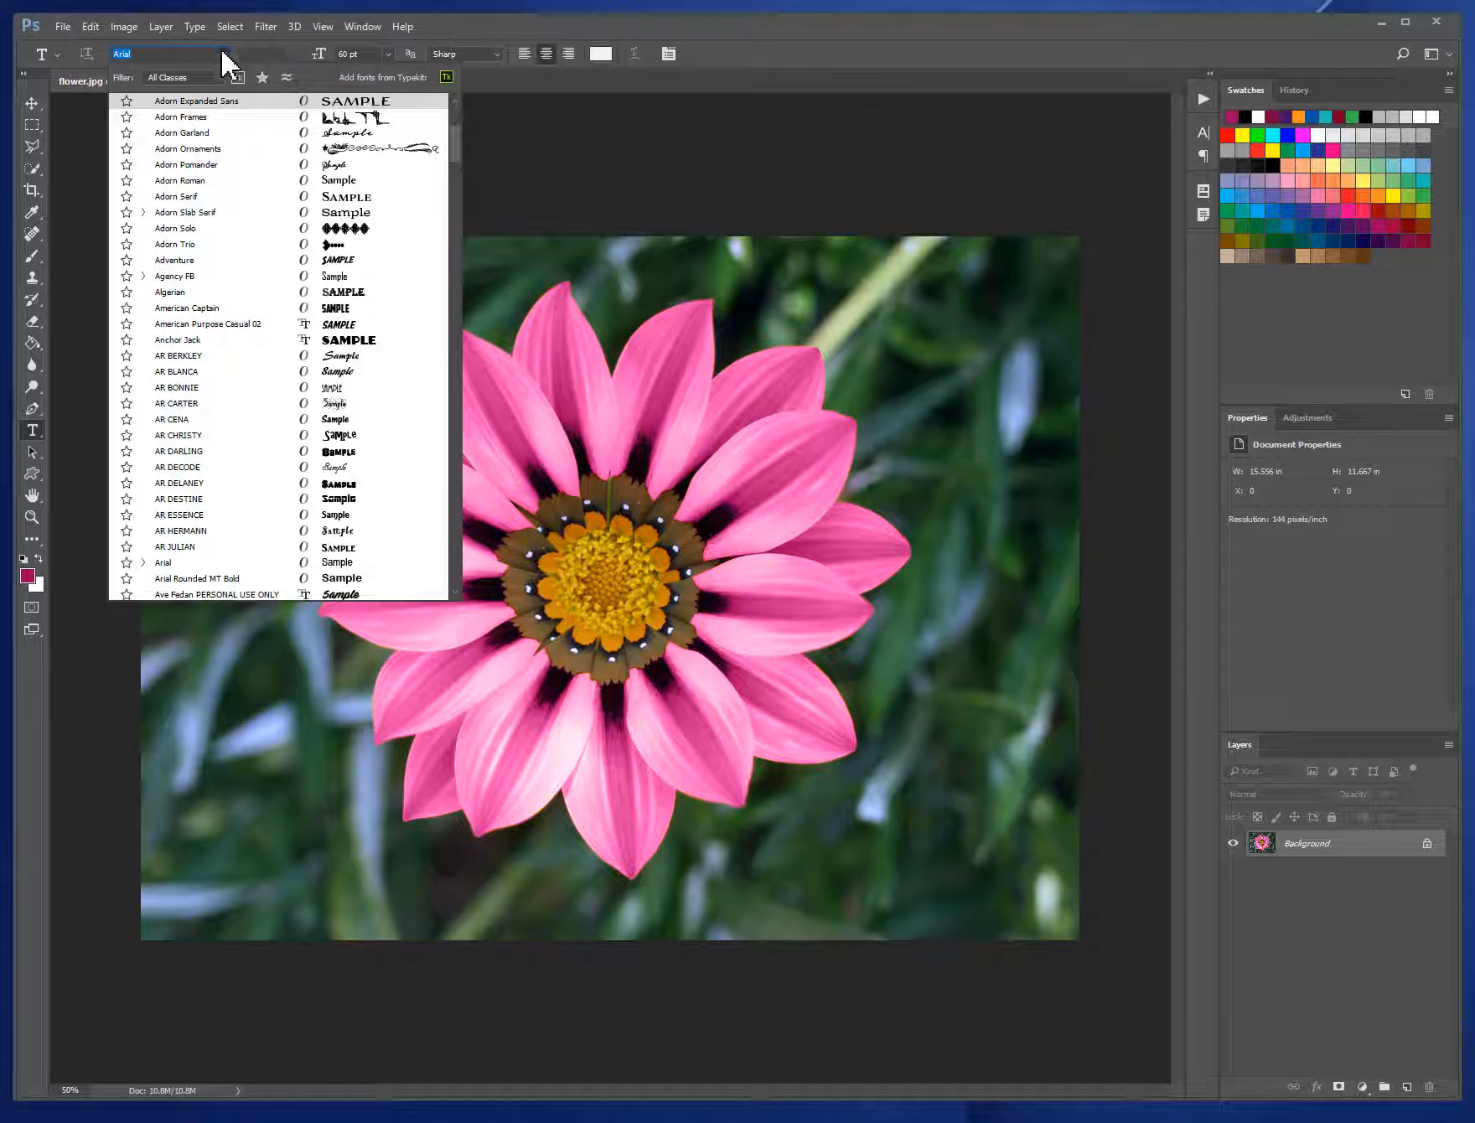
key("Return")
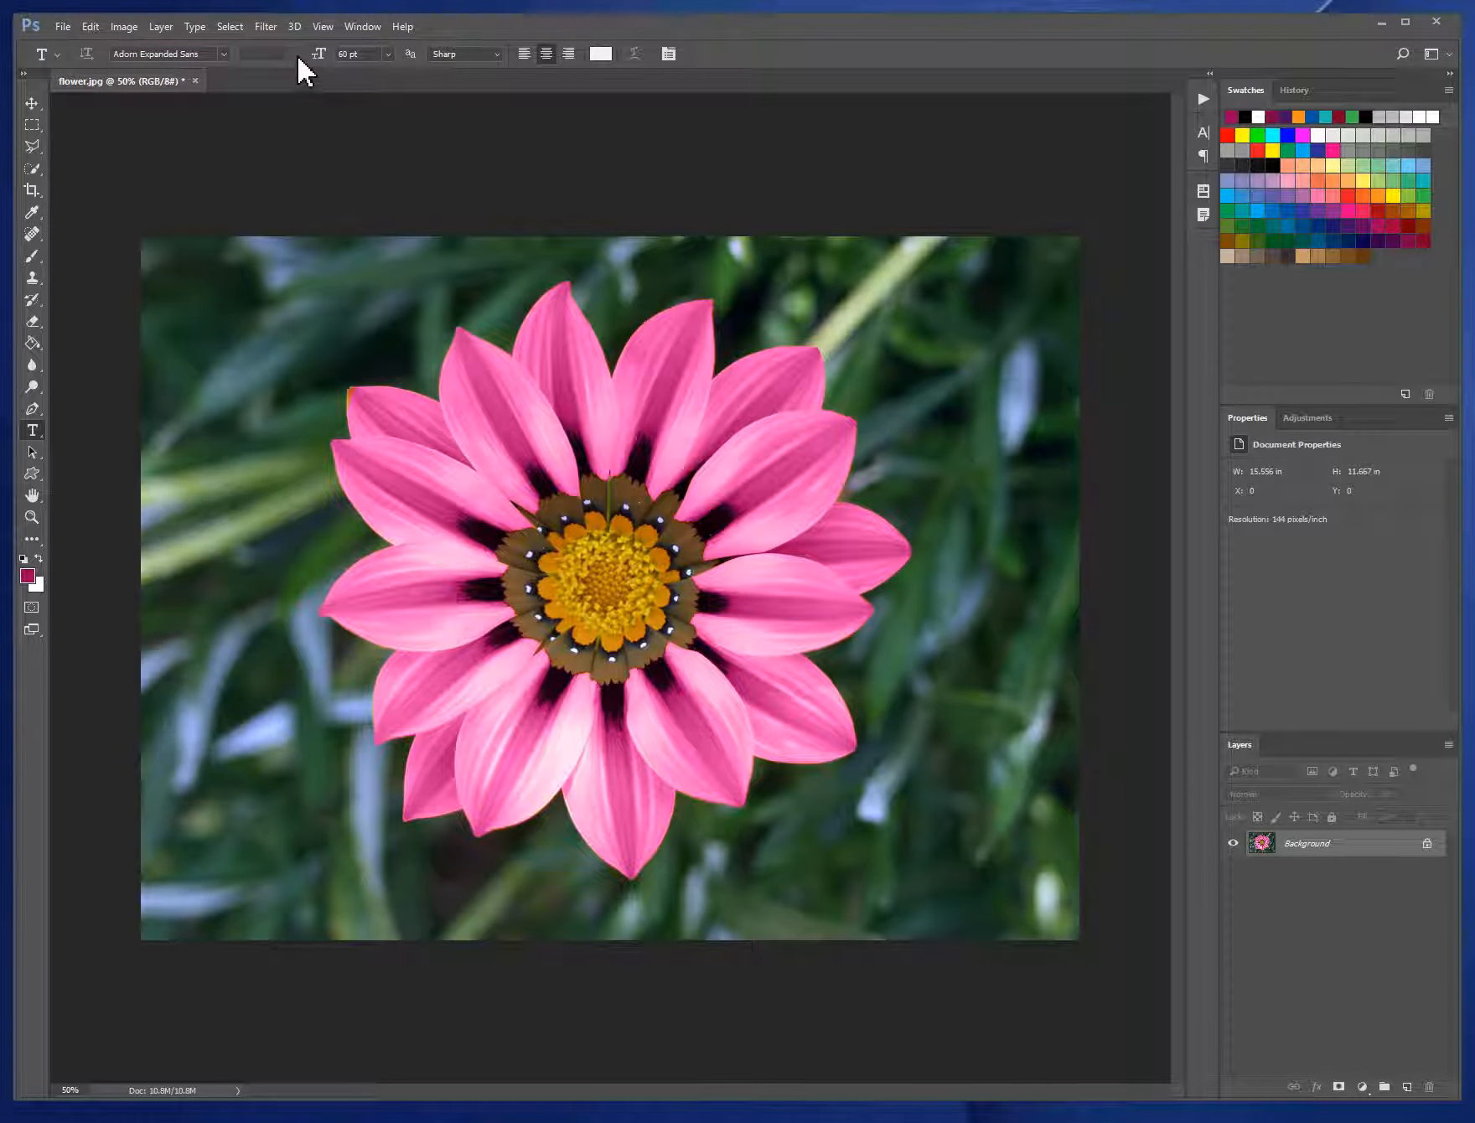
left_click(225, 53)
scroll(254, 503, "down", 1)
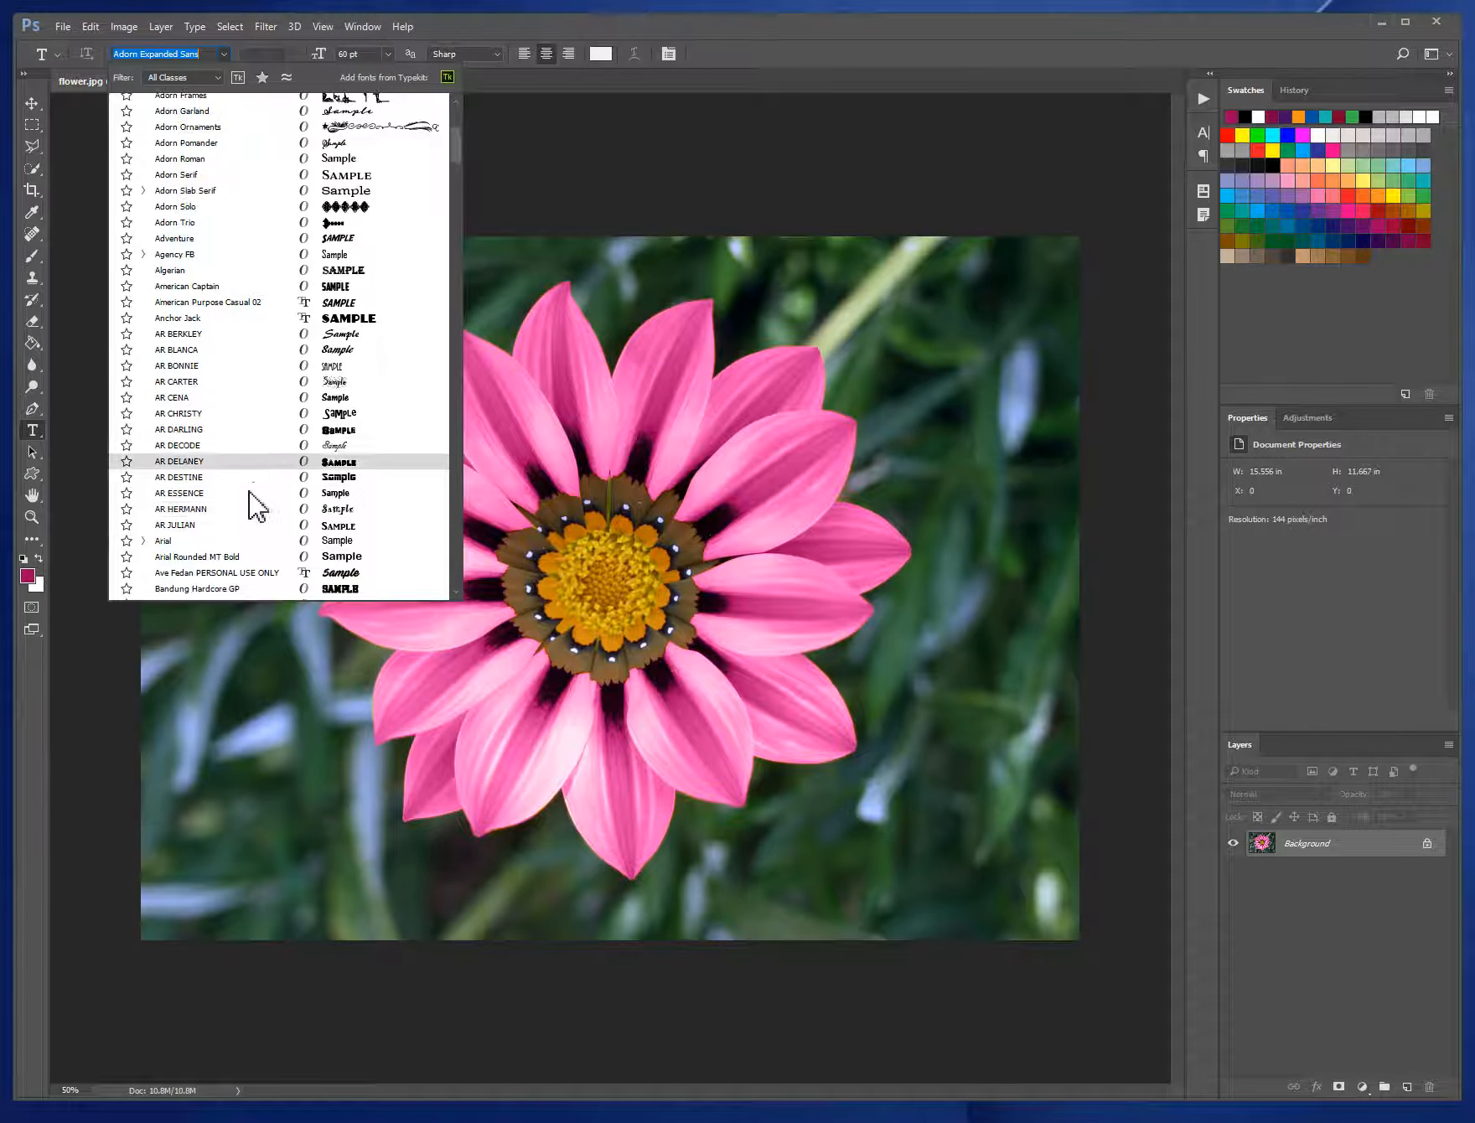
left_click(180, 542)
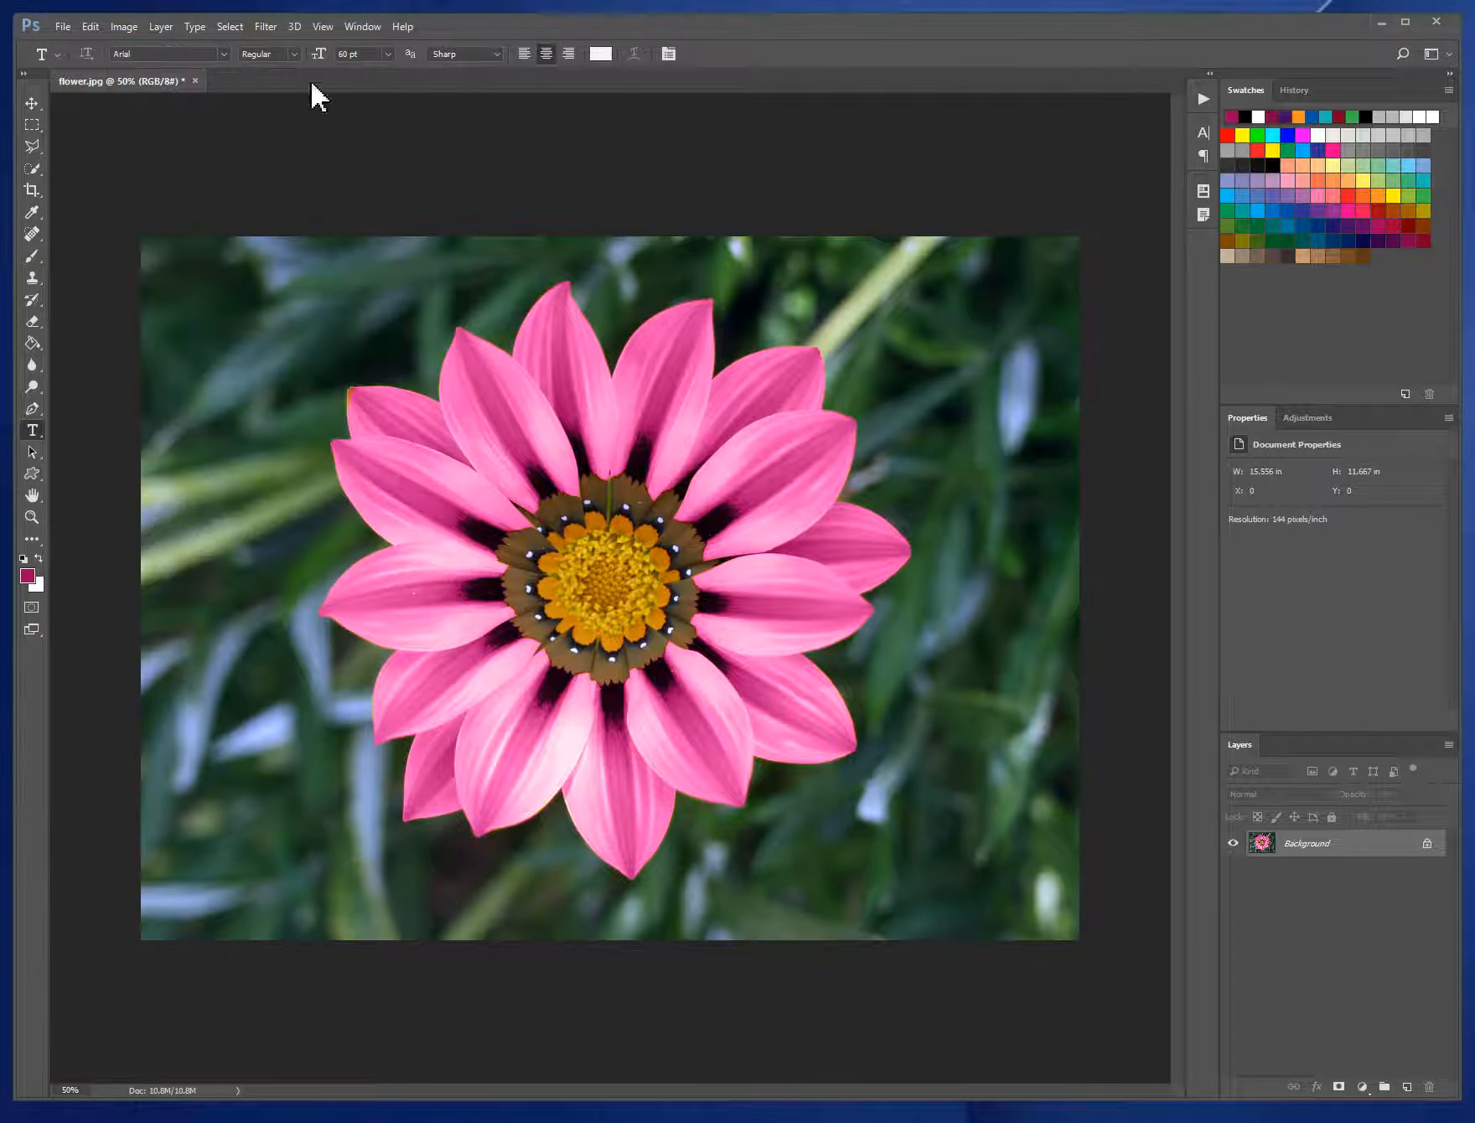
left_click(294, 51)
left_click(282, 153)
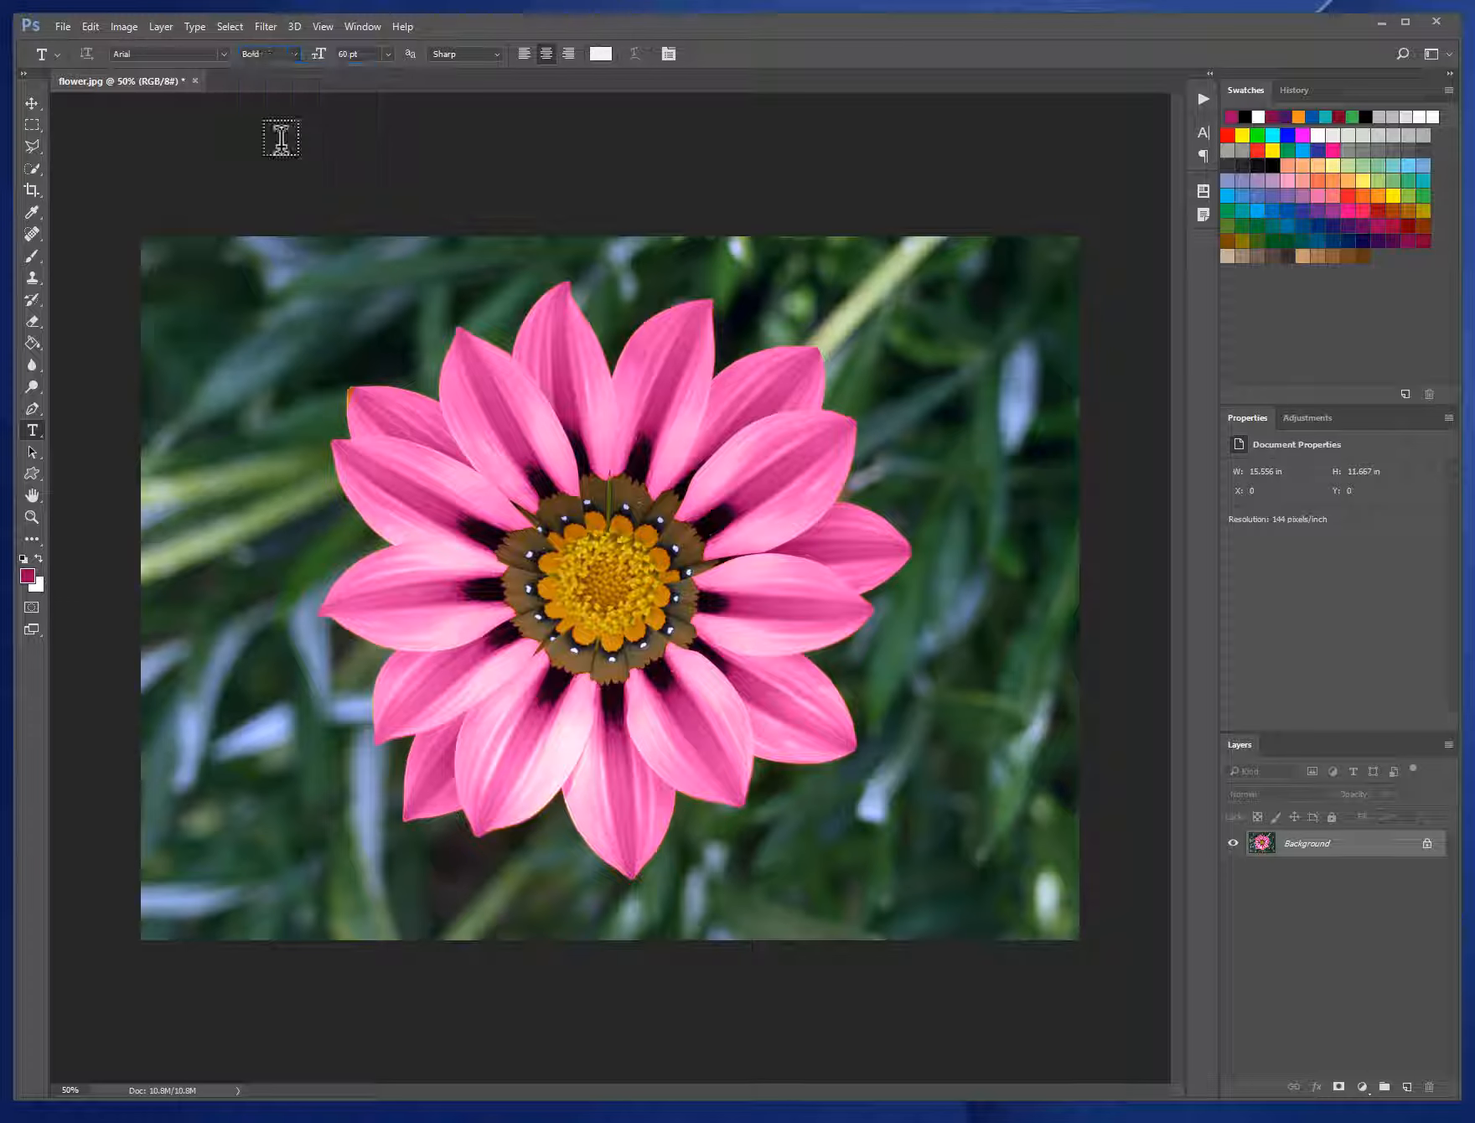
left_click(389, 54)
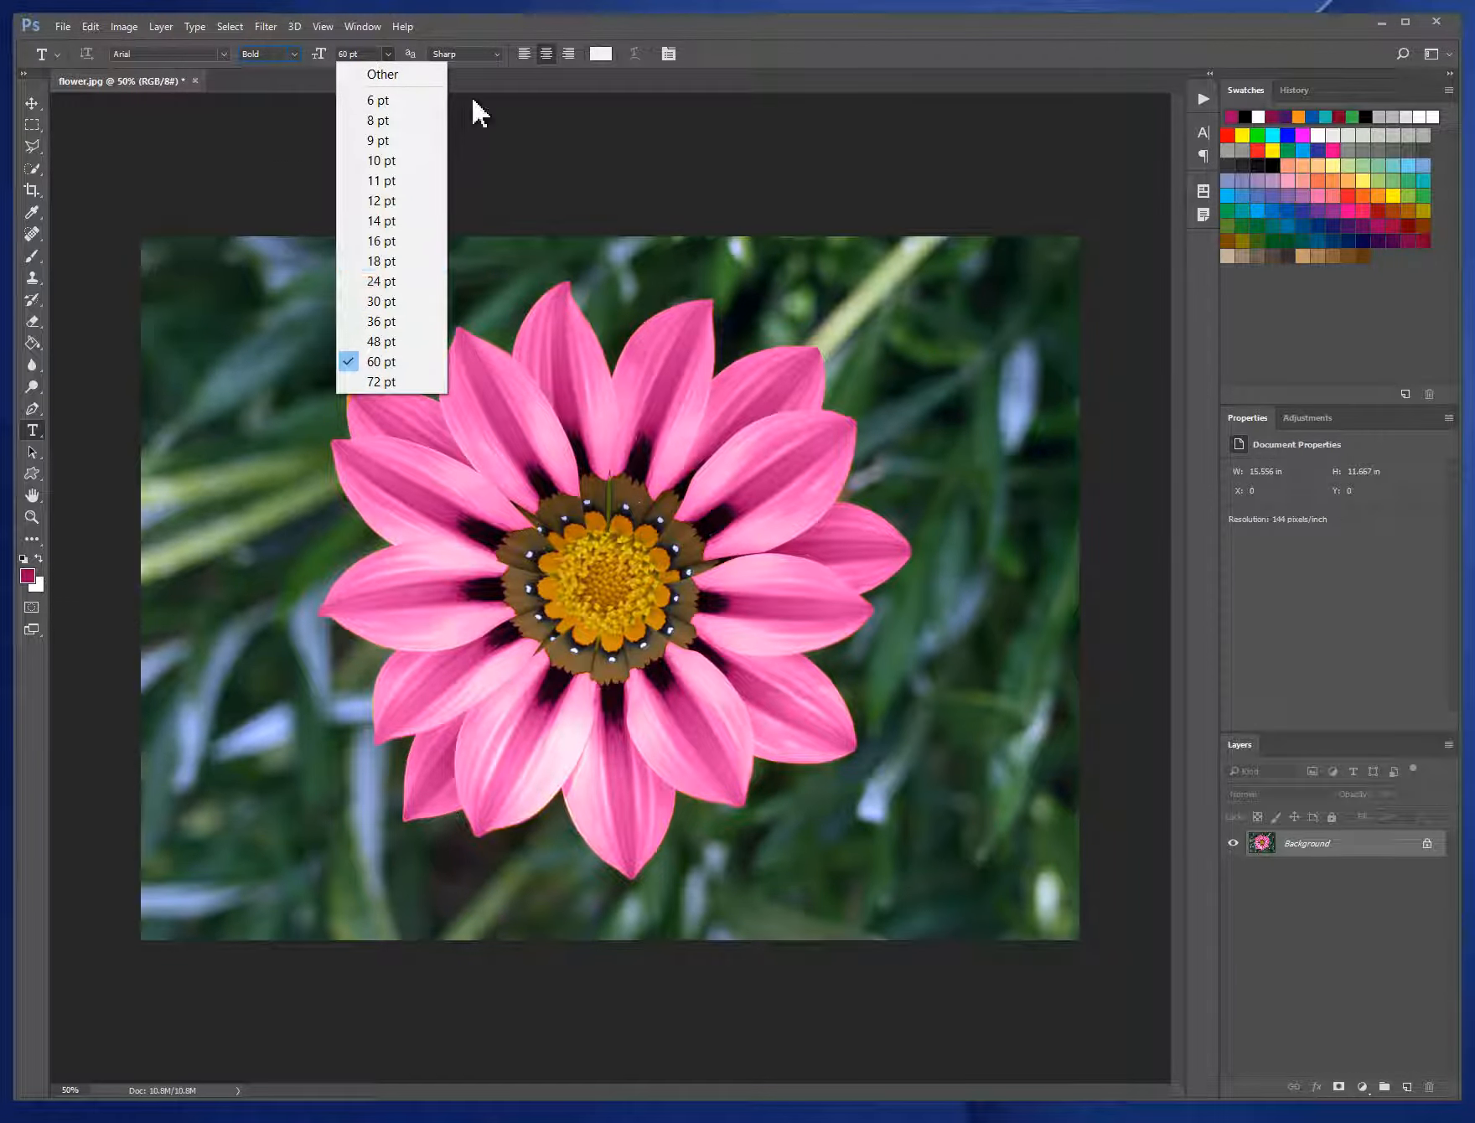
- Set the text colour to pure white (ffffff)
left_click(605, 55)
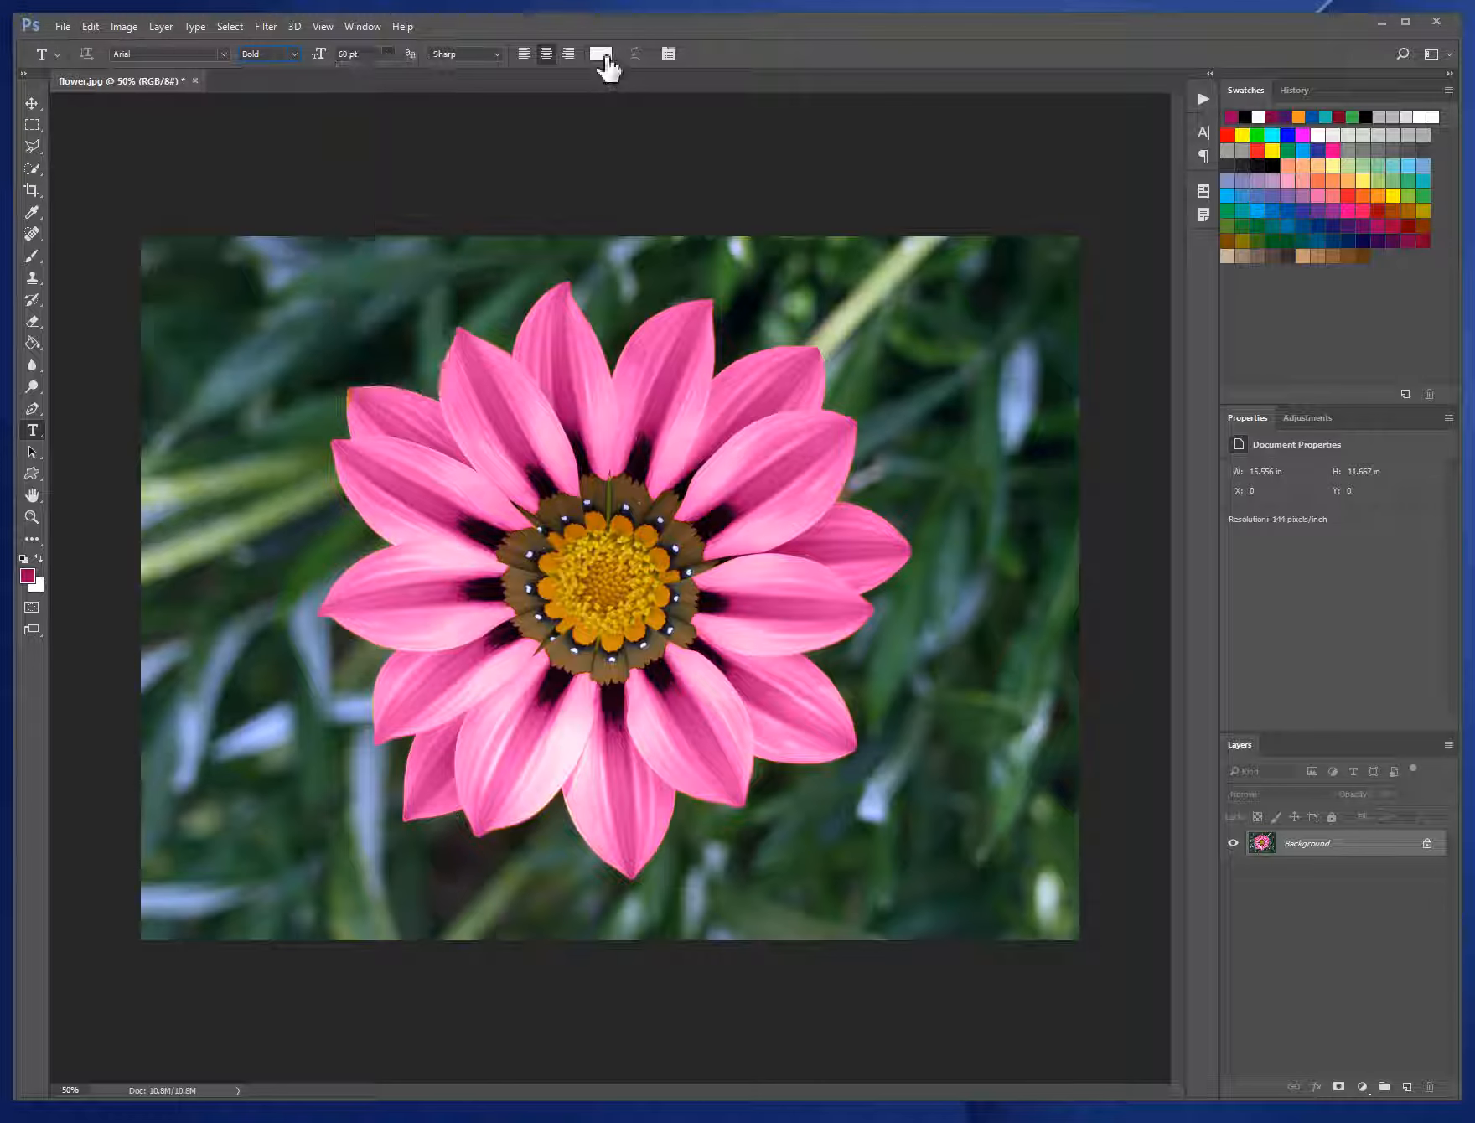
left_click(605, 55)
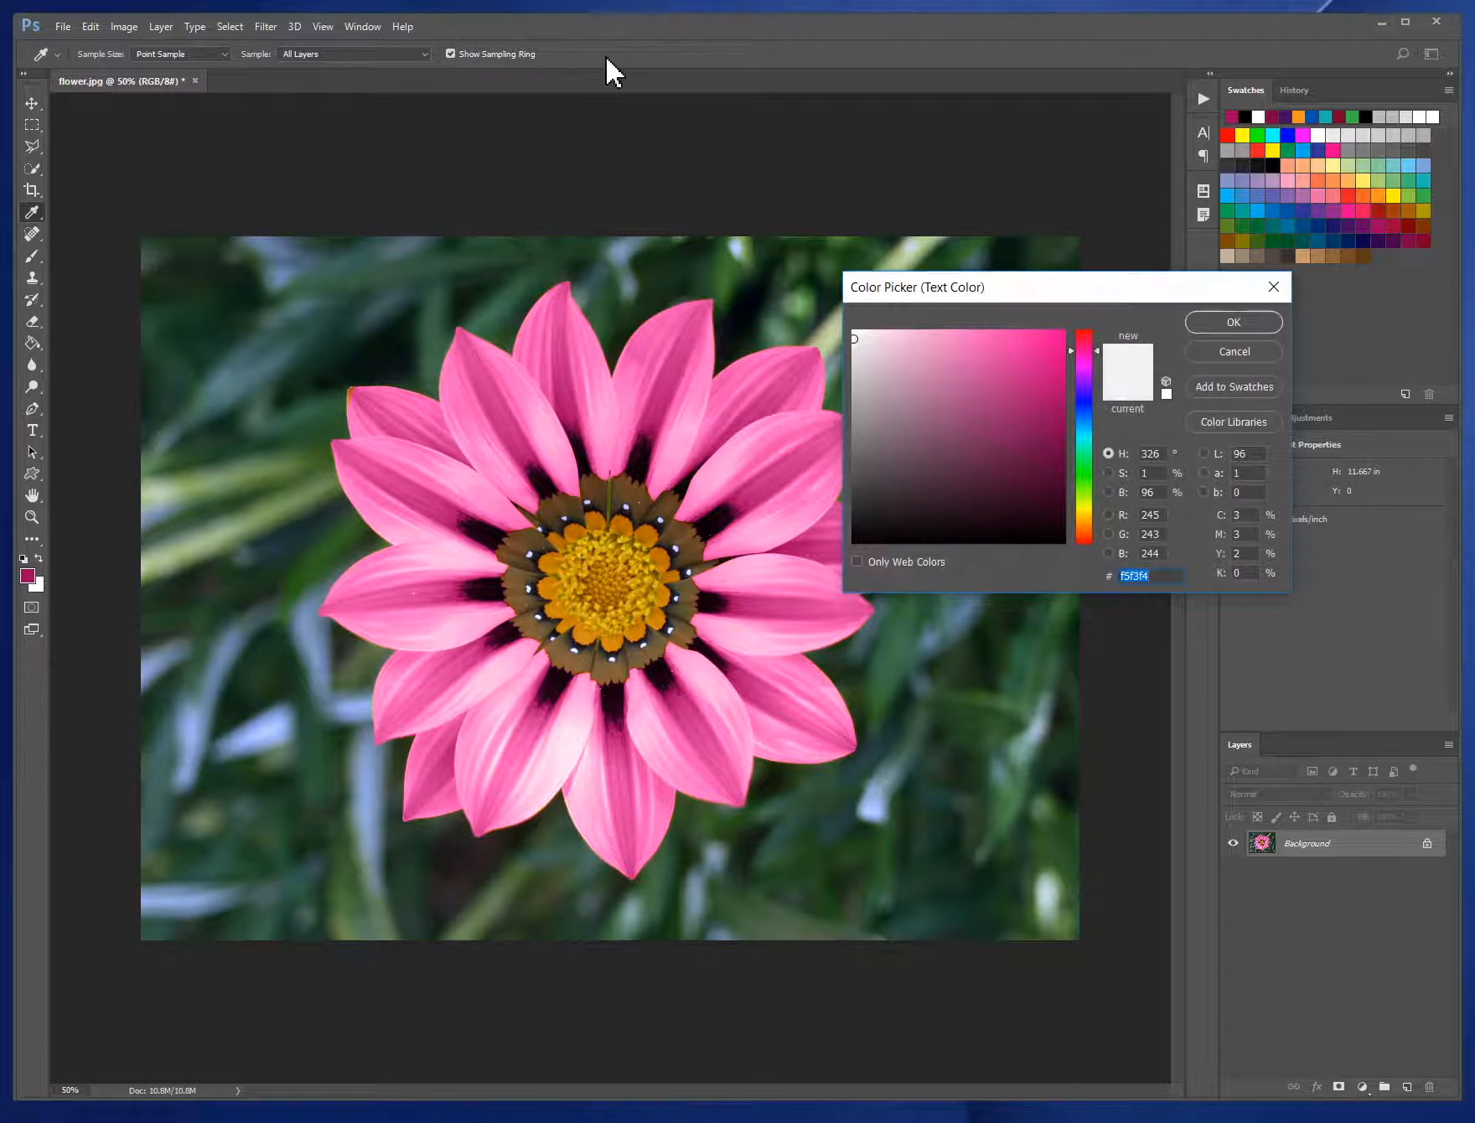
left_click(854, 333)
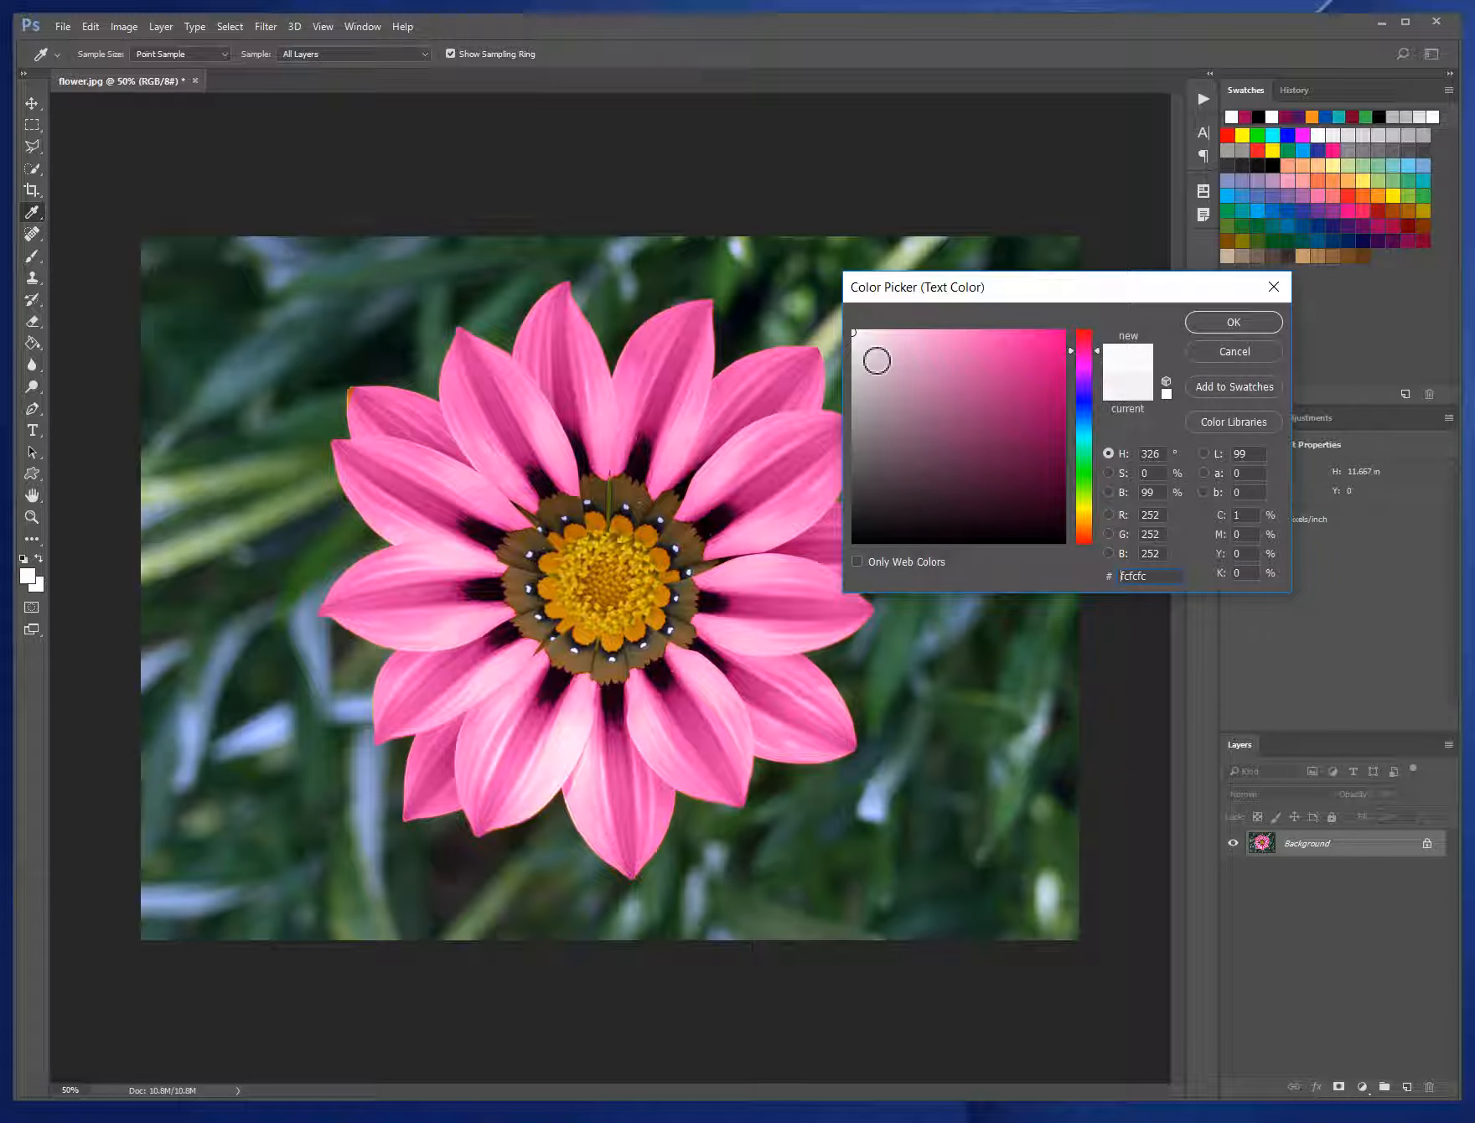
left_click(863, 346)
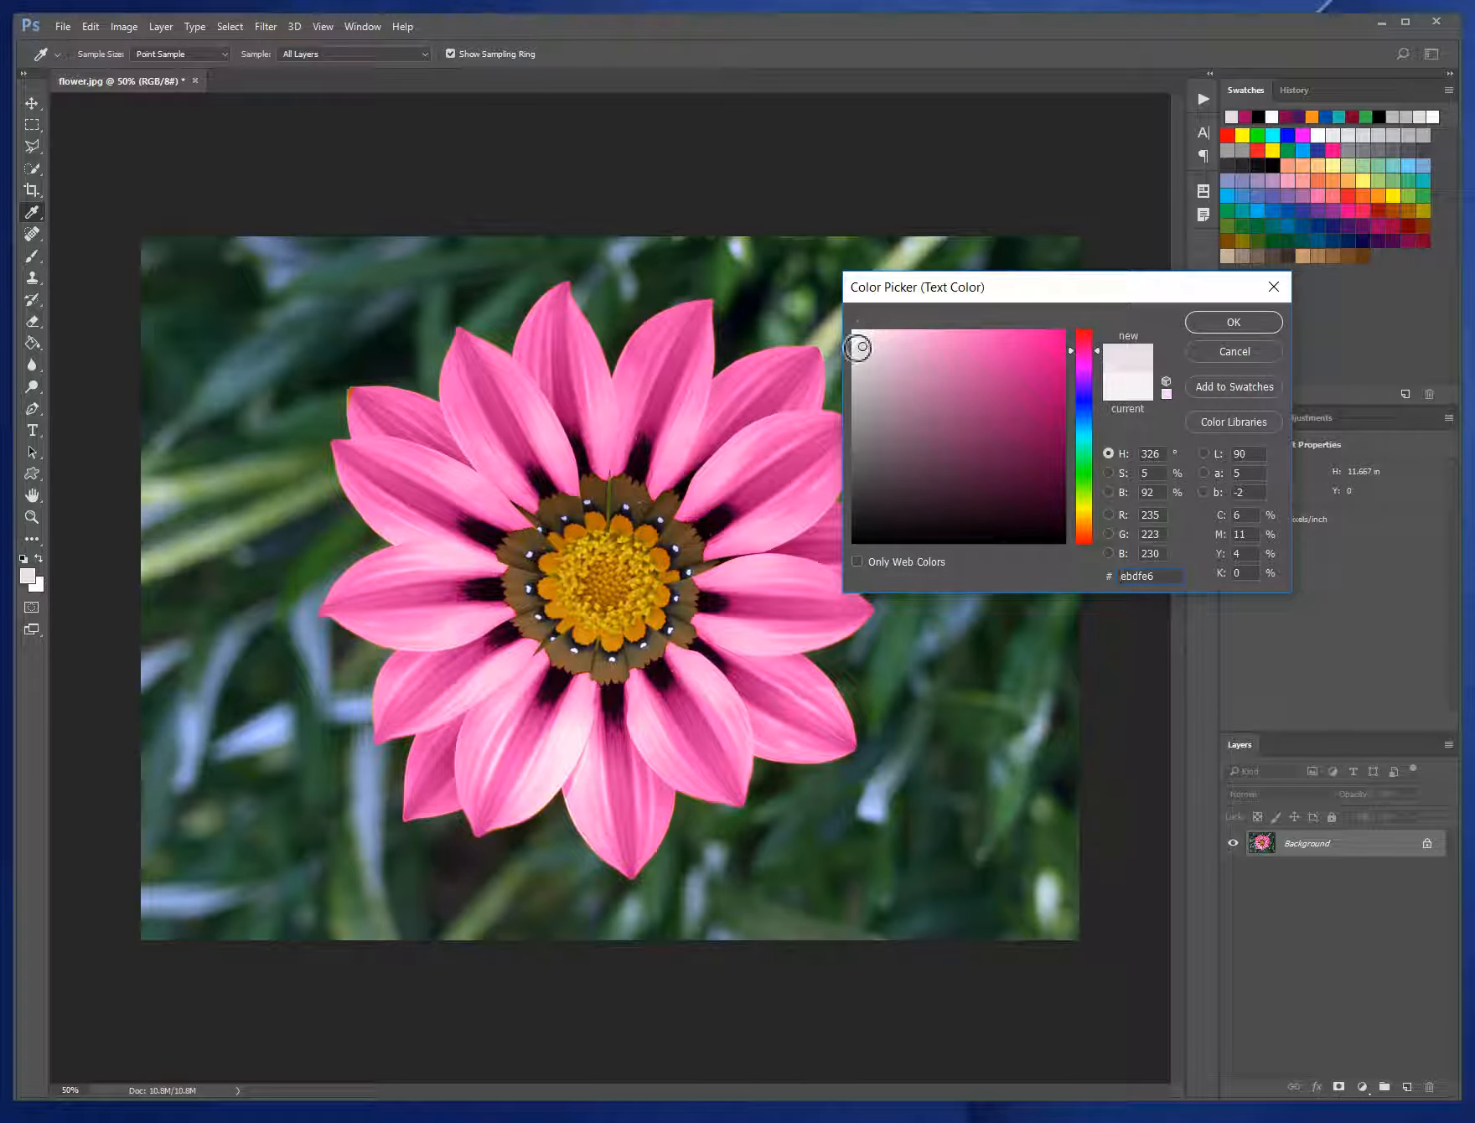
left_click(857, 344)
left_click(1167, 394)
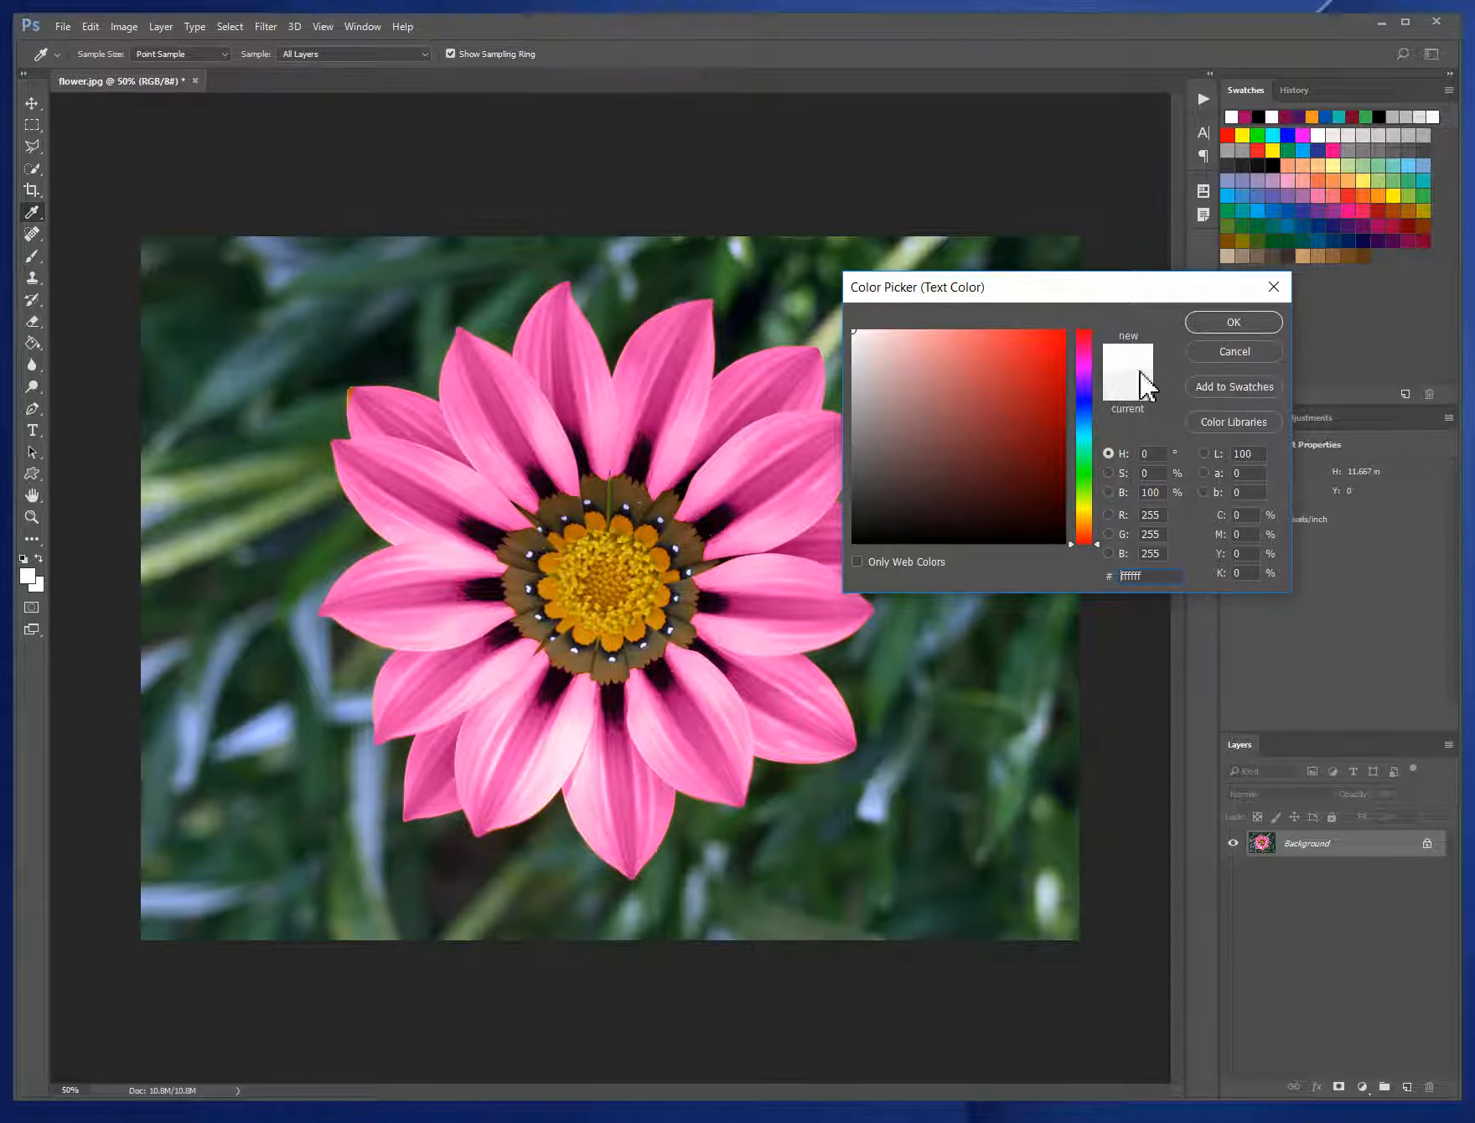
left_click(1237, 322)
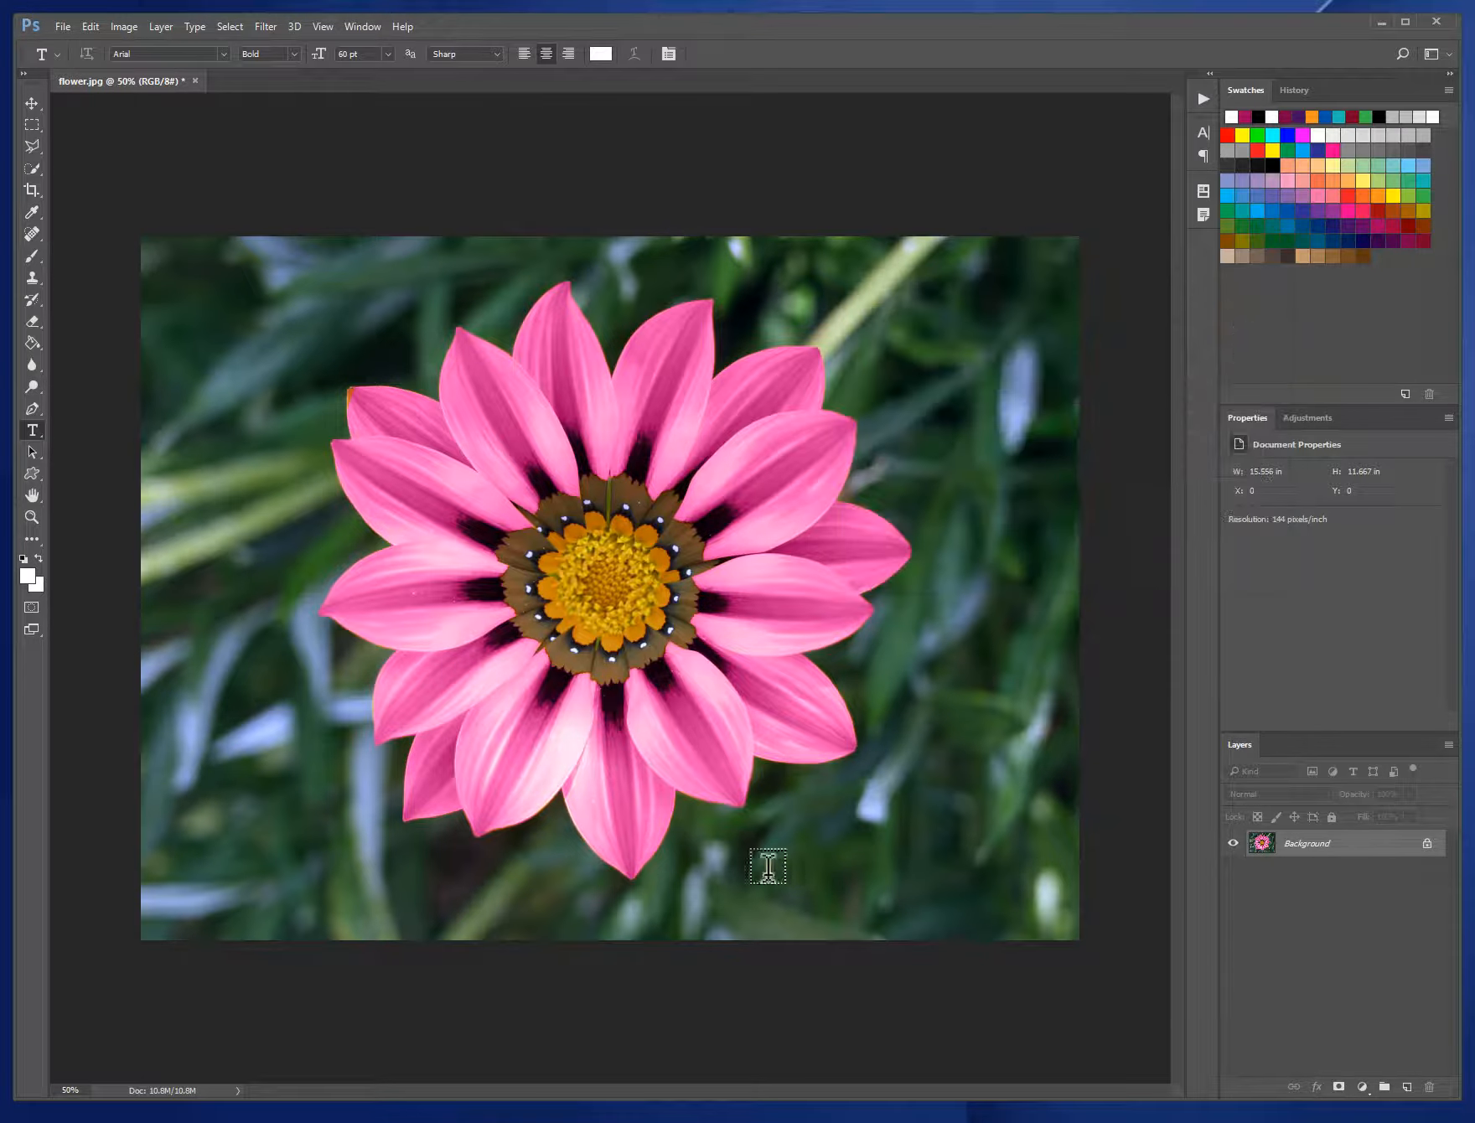
- Add the text "FLOWER SHOP" across the lower part of the image, over the bottom petal
left_click(709, 872)
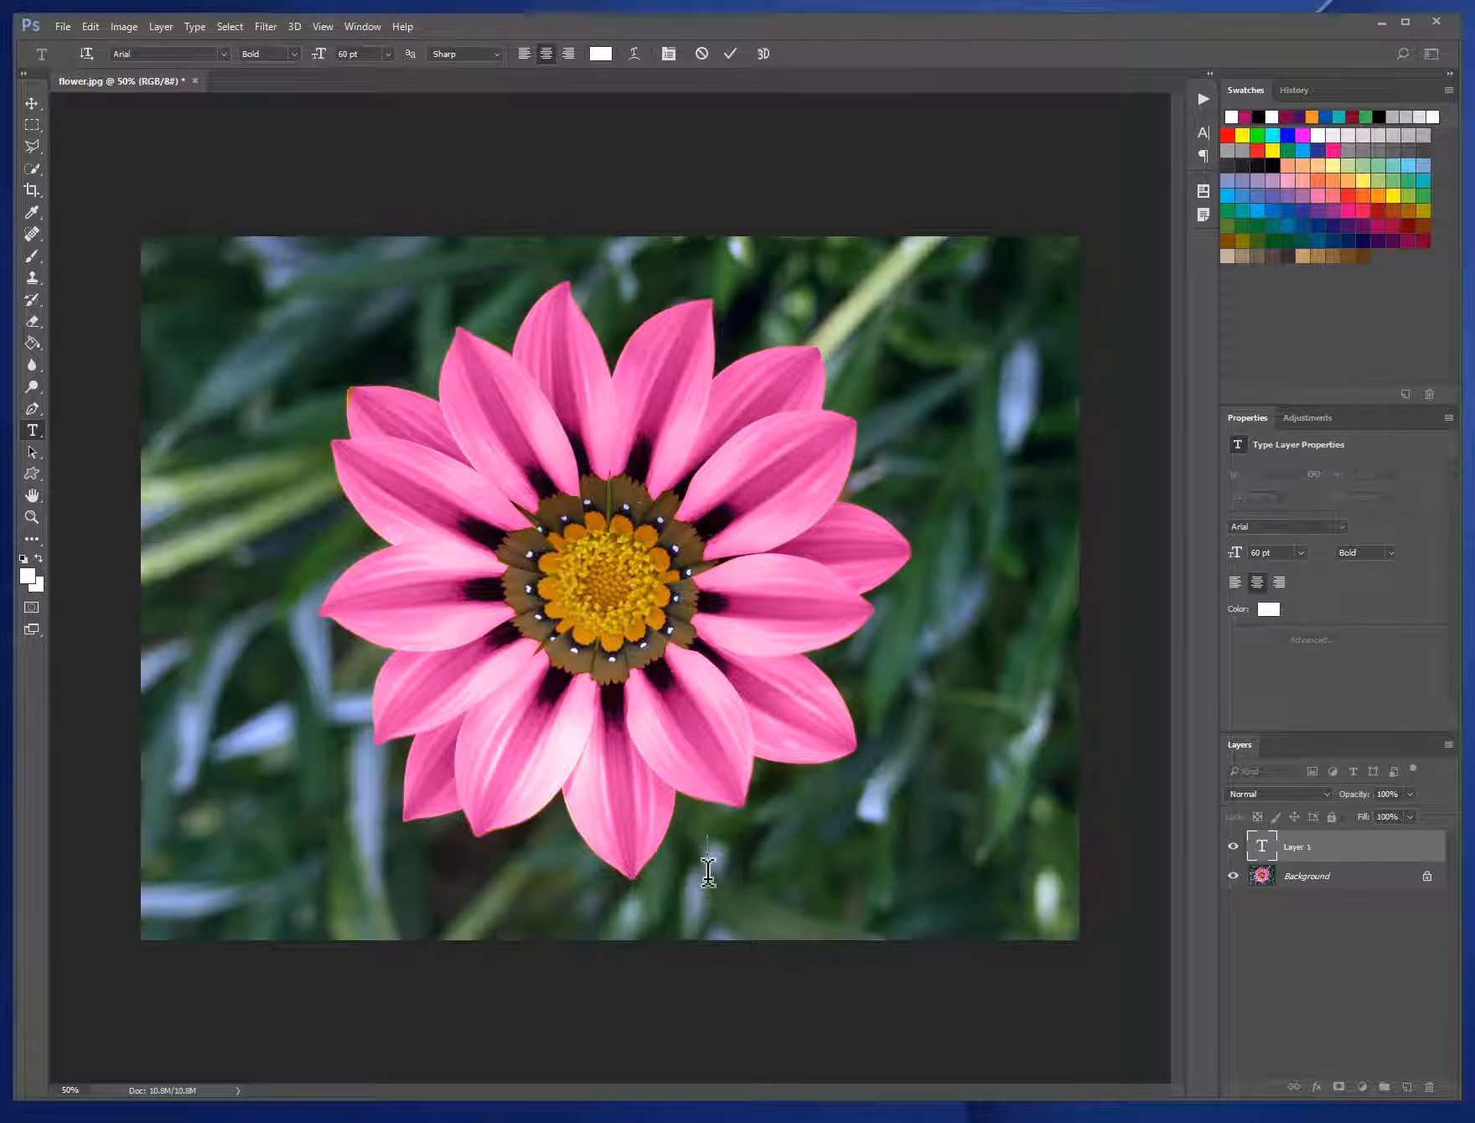
type("f")
key("BackSpace")
type("FLOWER SHOP")
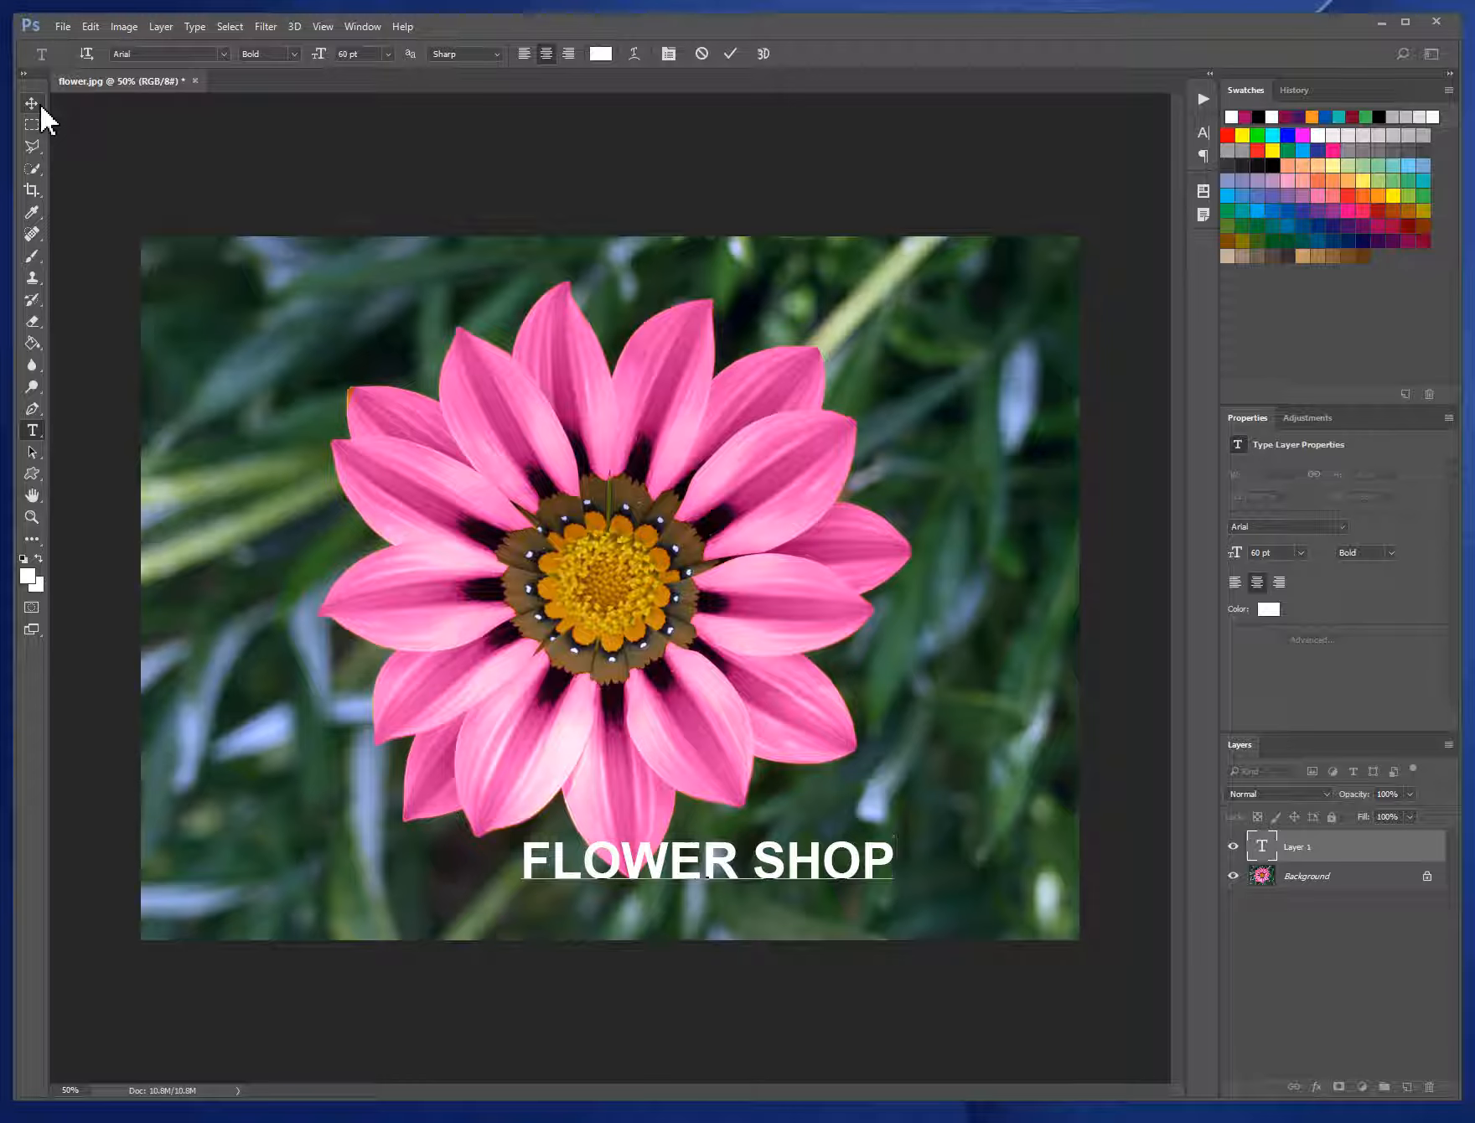
type("V")
key("BackSpace")
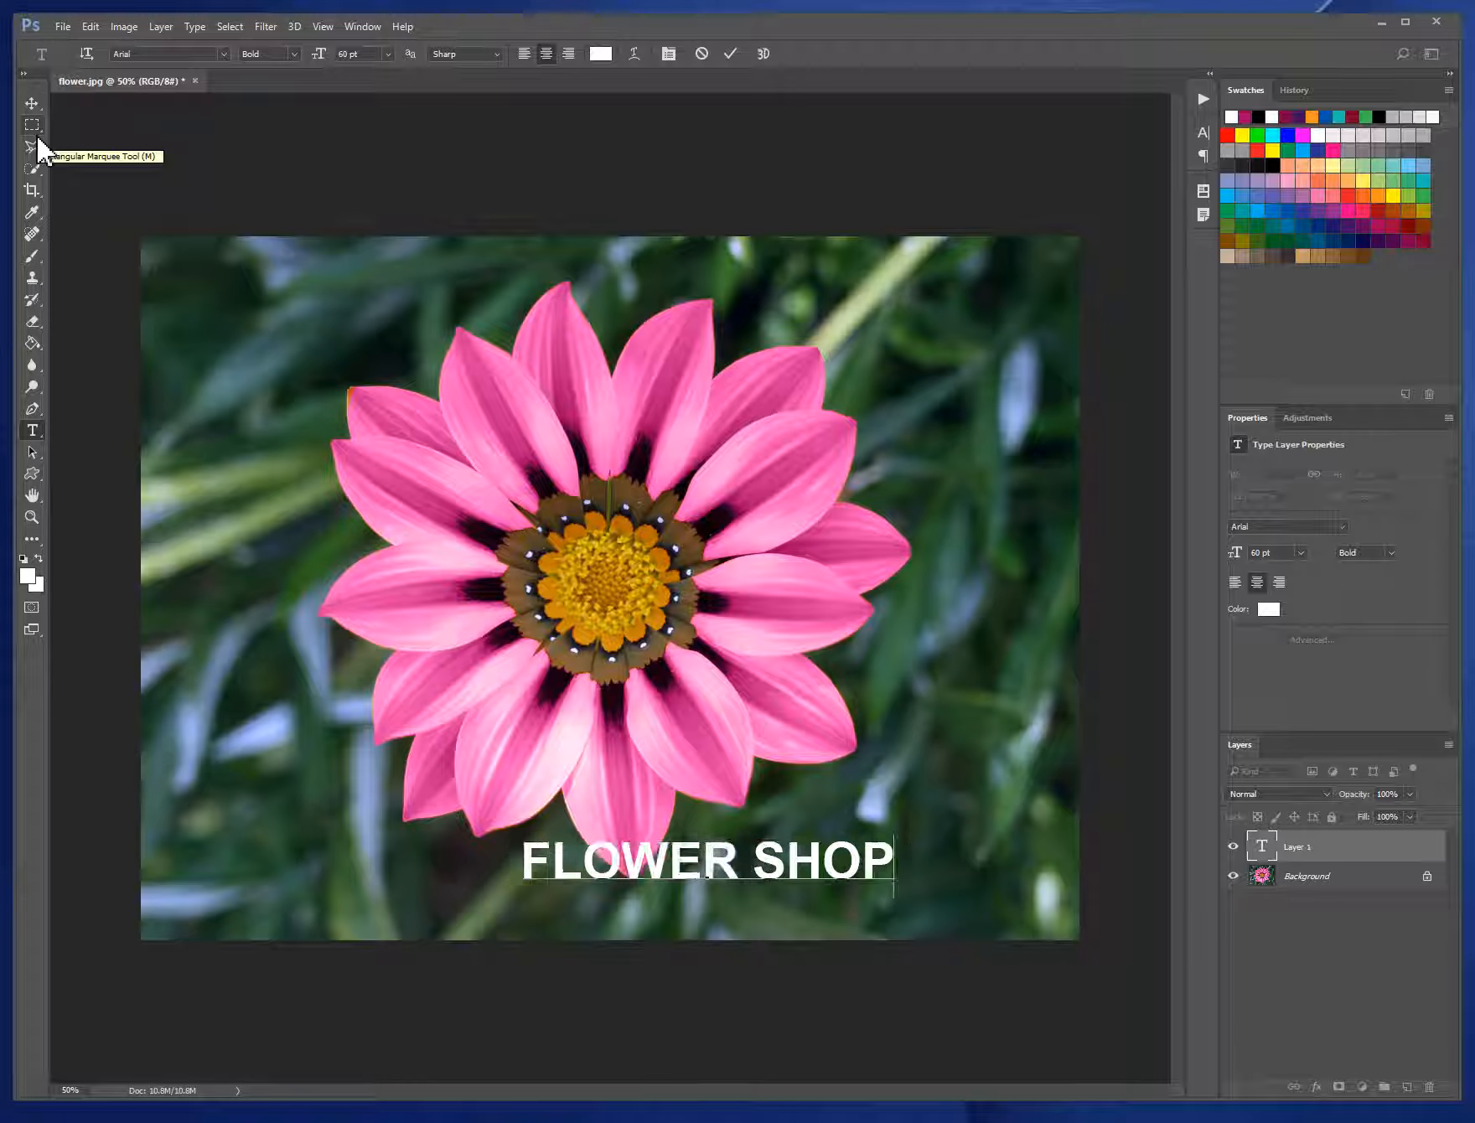
- Move the title to the image's lower-right corner, clear of the petal, and replace the O in FLOWER with blank spaces
left_click(33, 103)
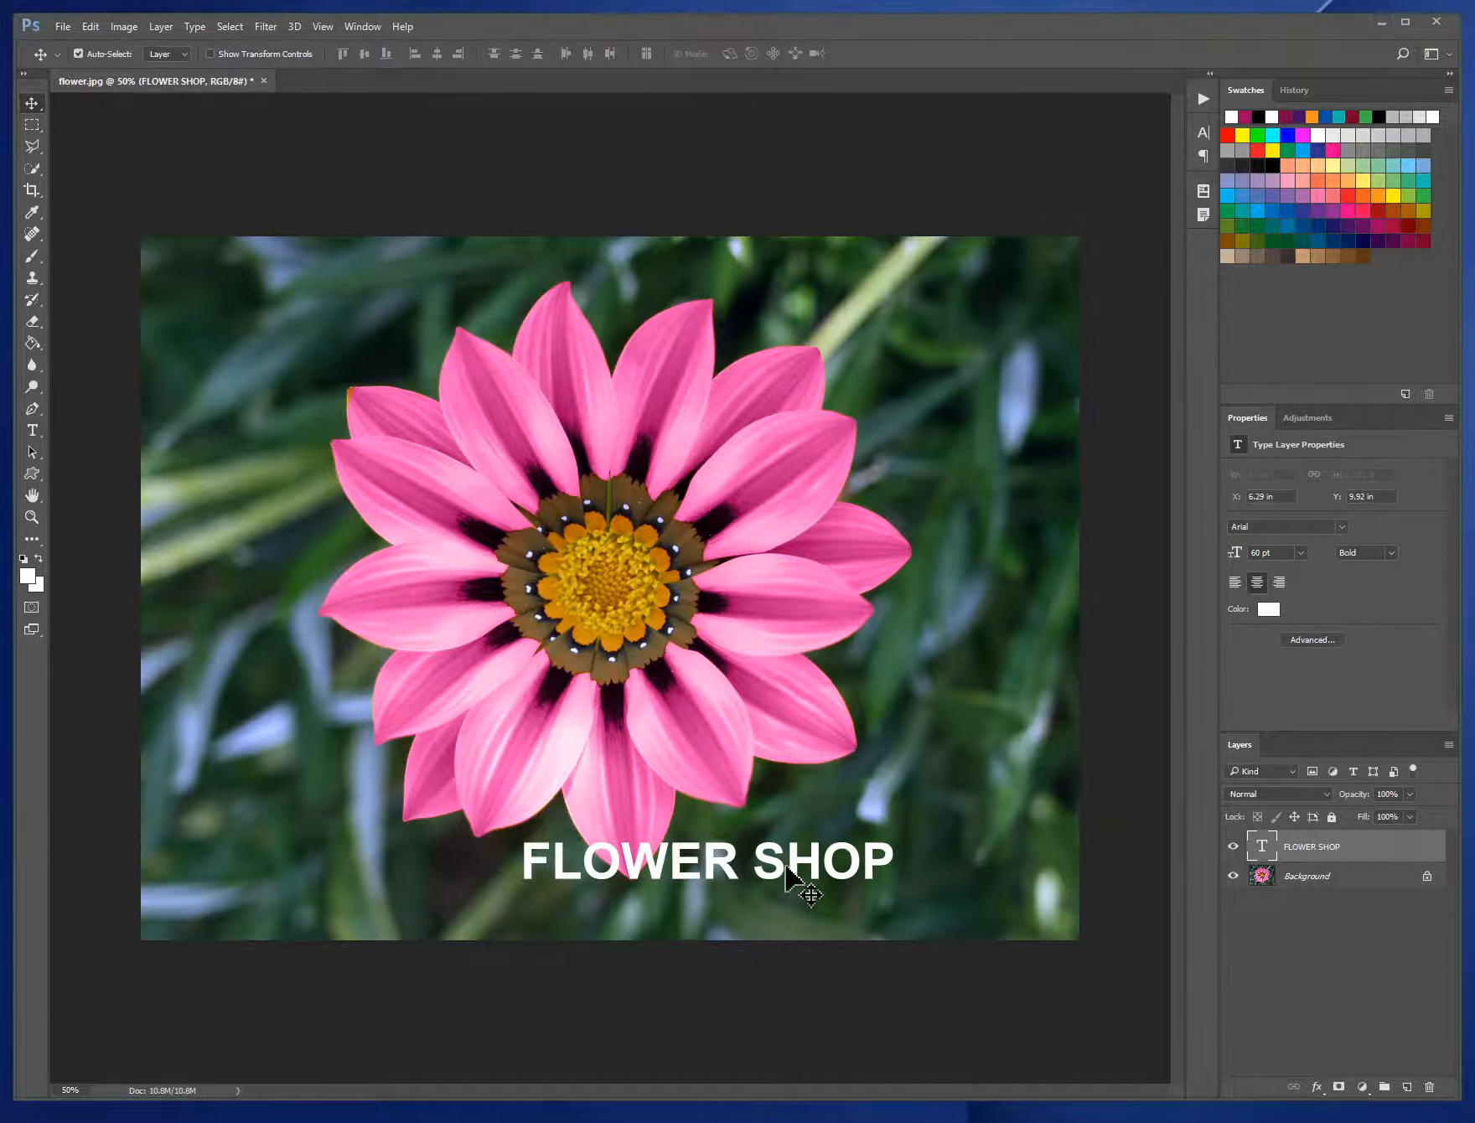
left_click_drag(804, 883, 933, 887)
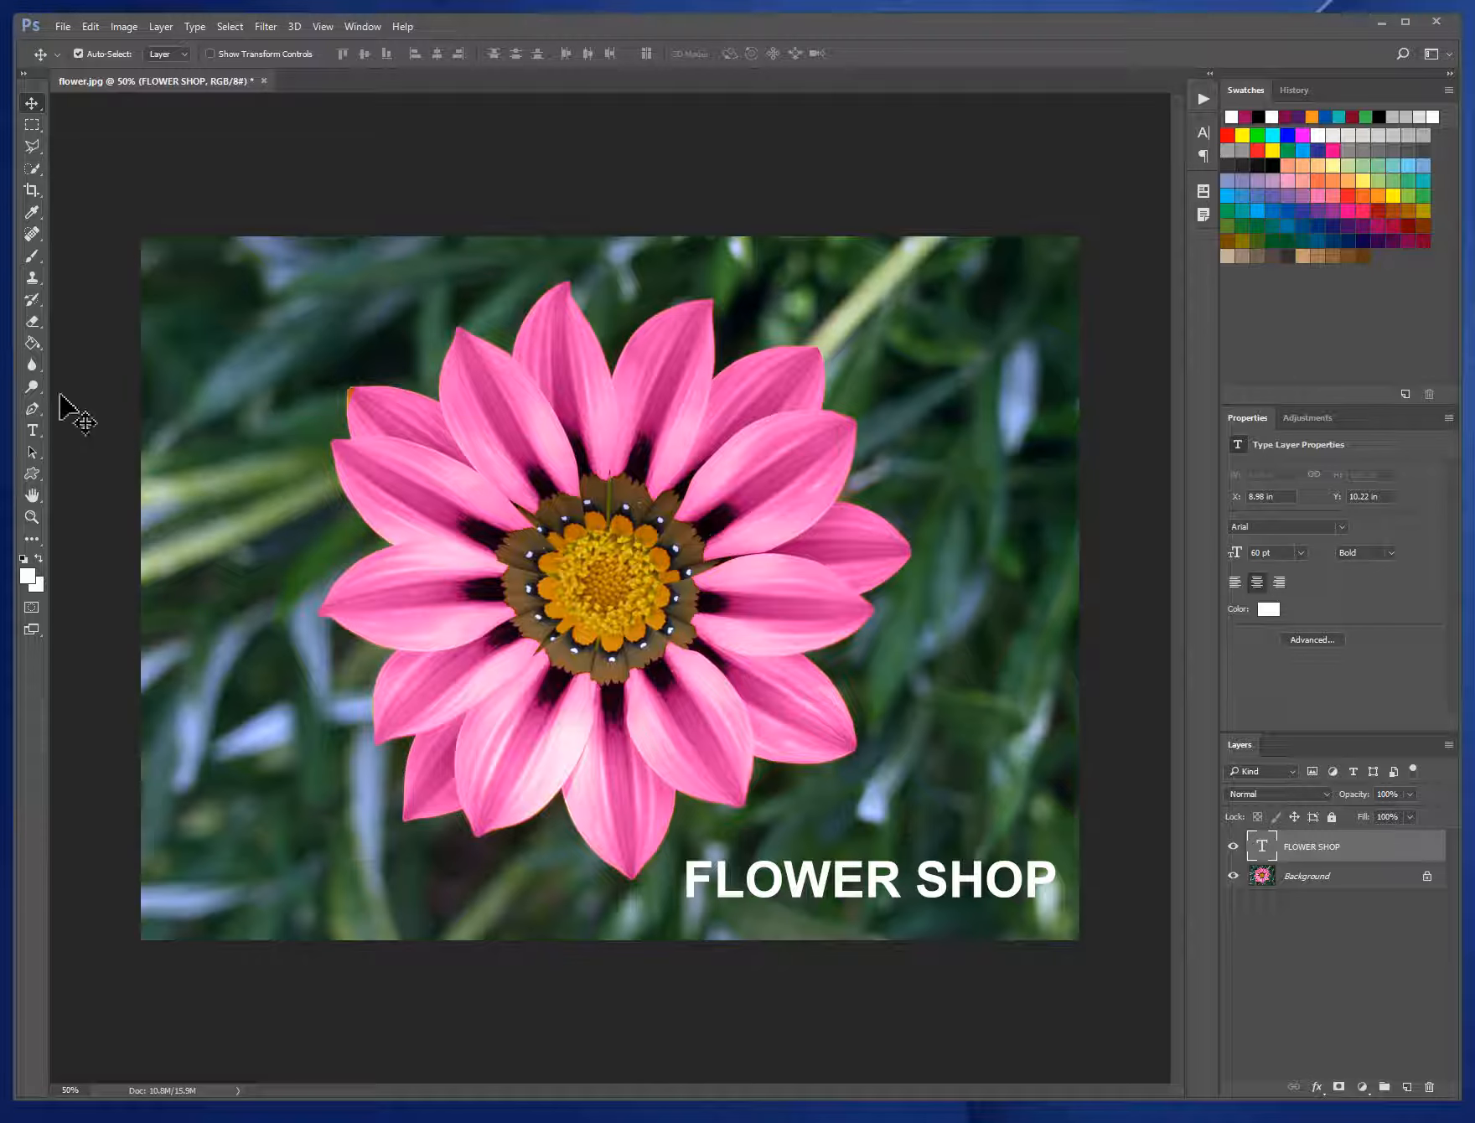
left_click(33, 430)
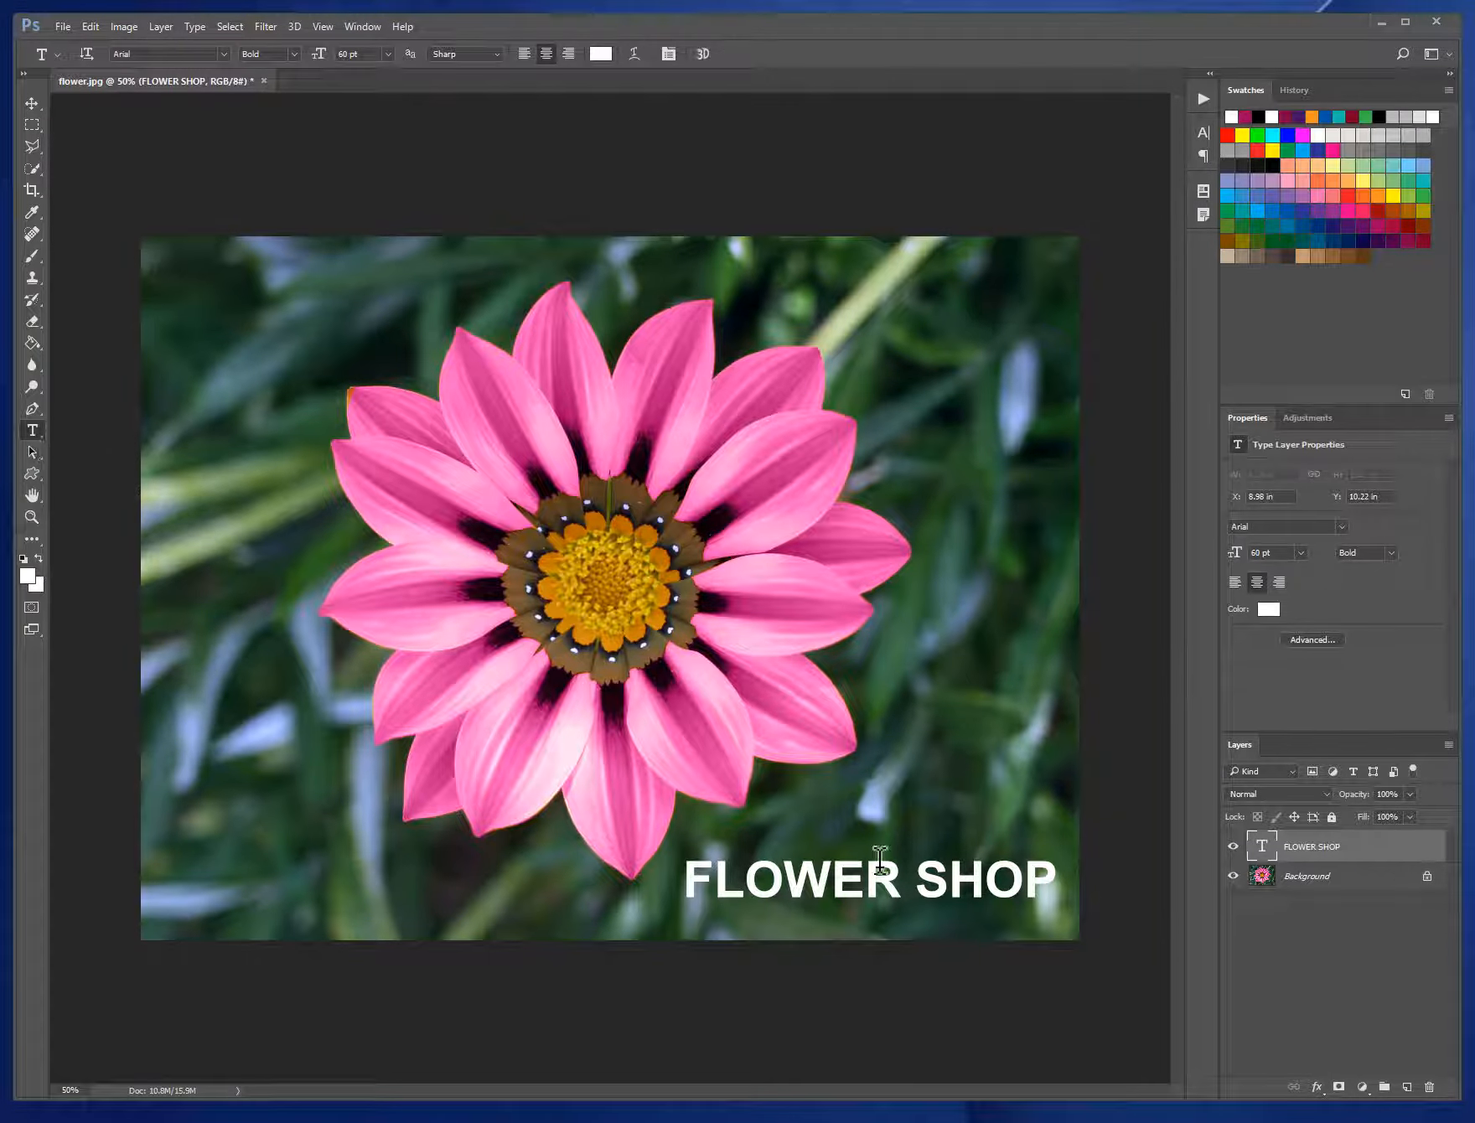
left_click_drag(783, 879, 758, 882)
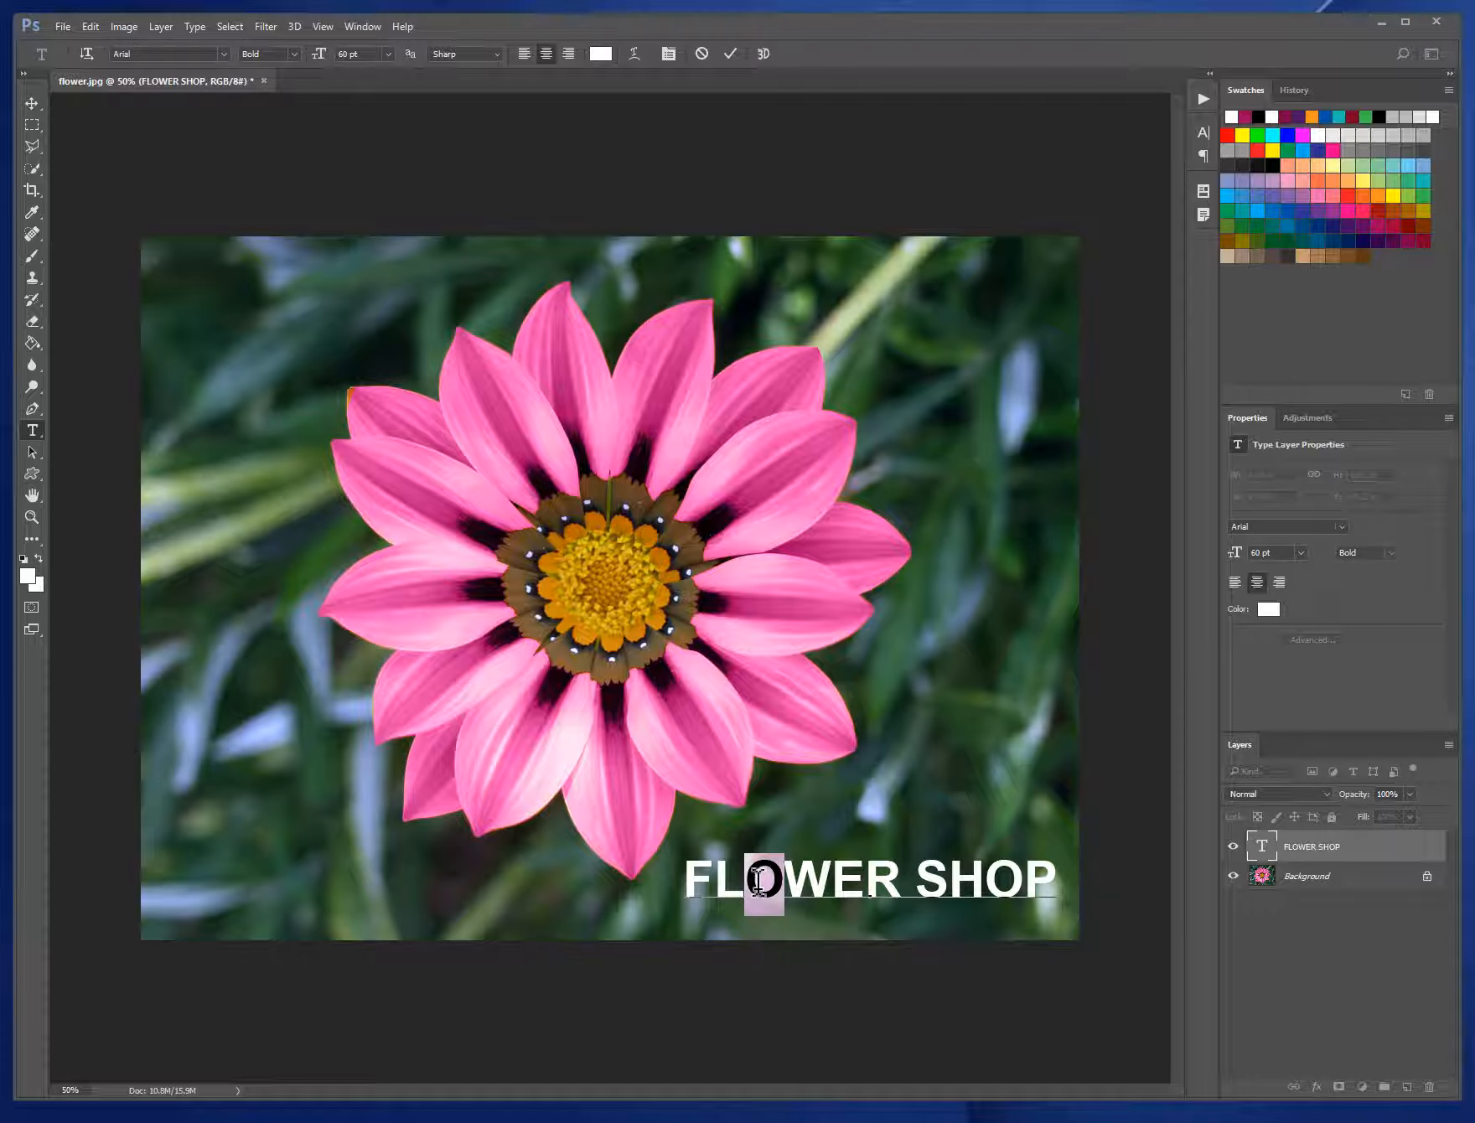
left_click(786, 872)
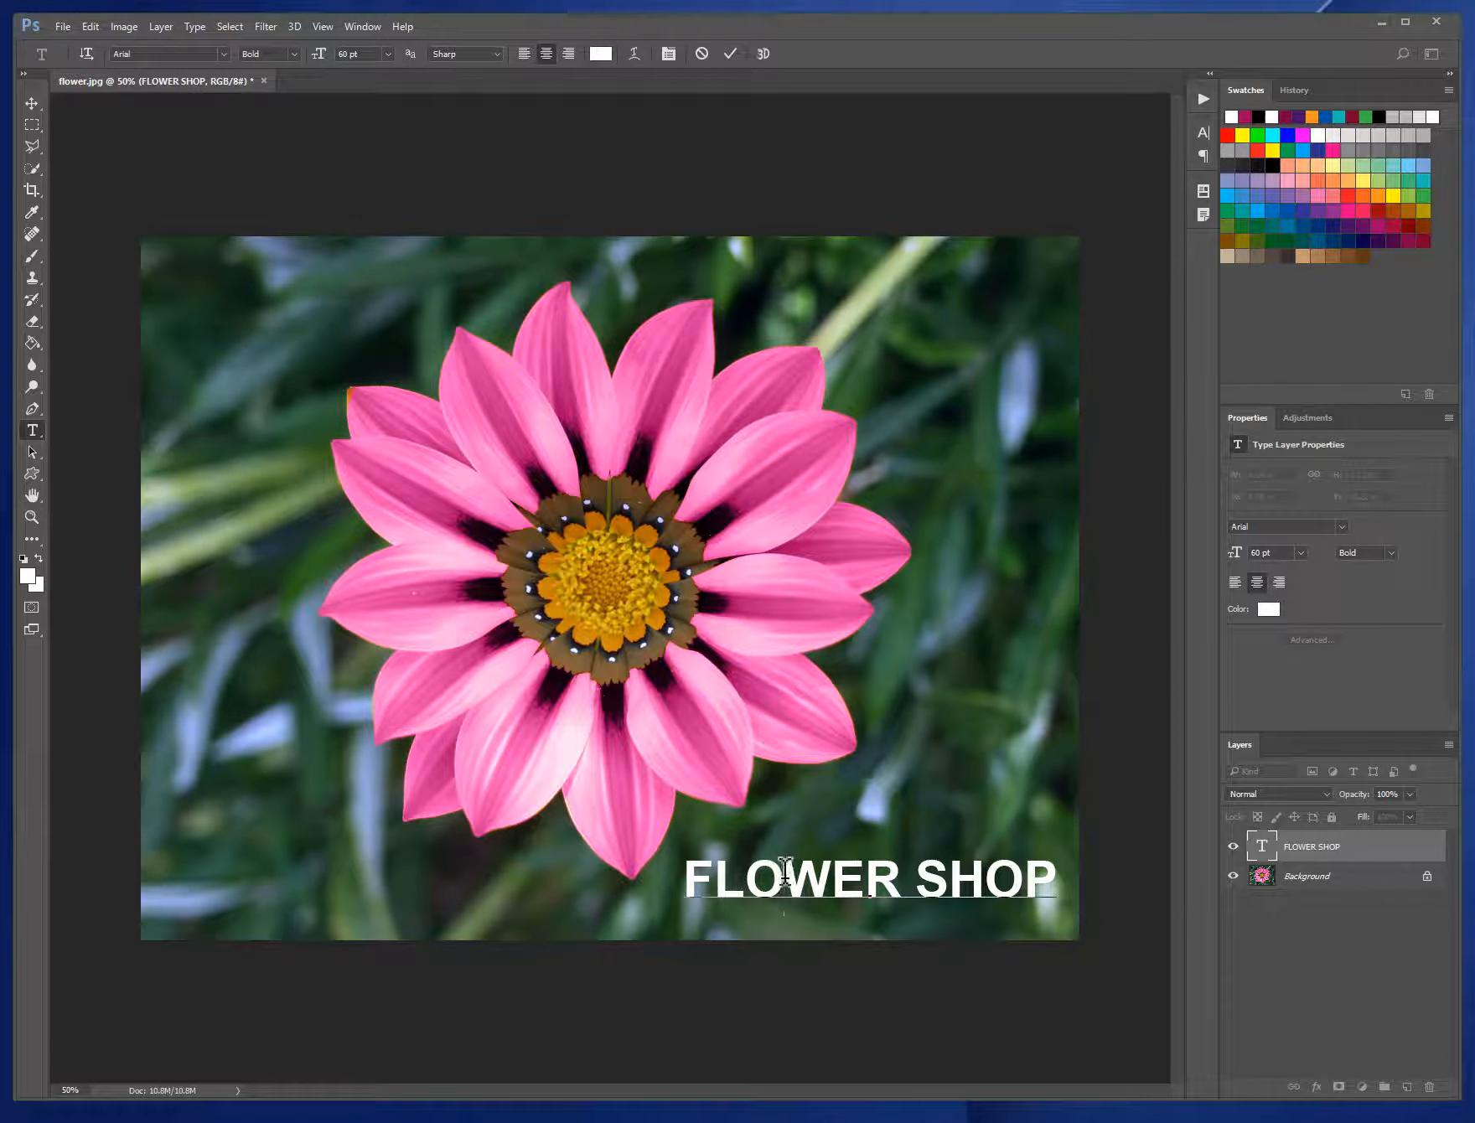
left_click_drag(786, 872, 761, 876)
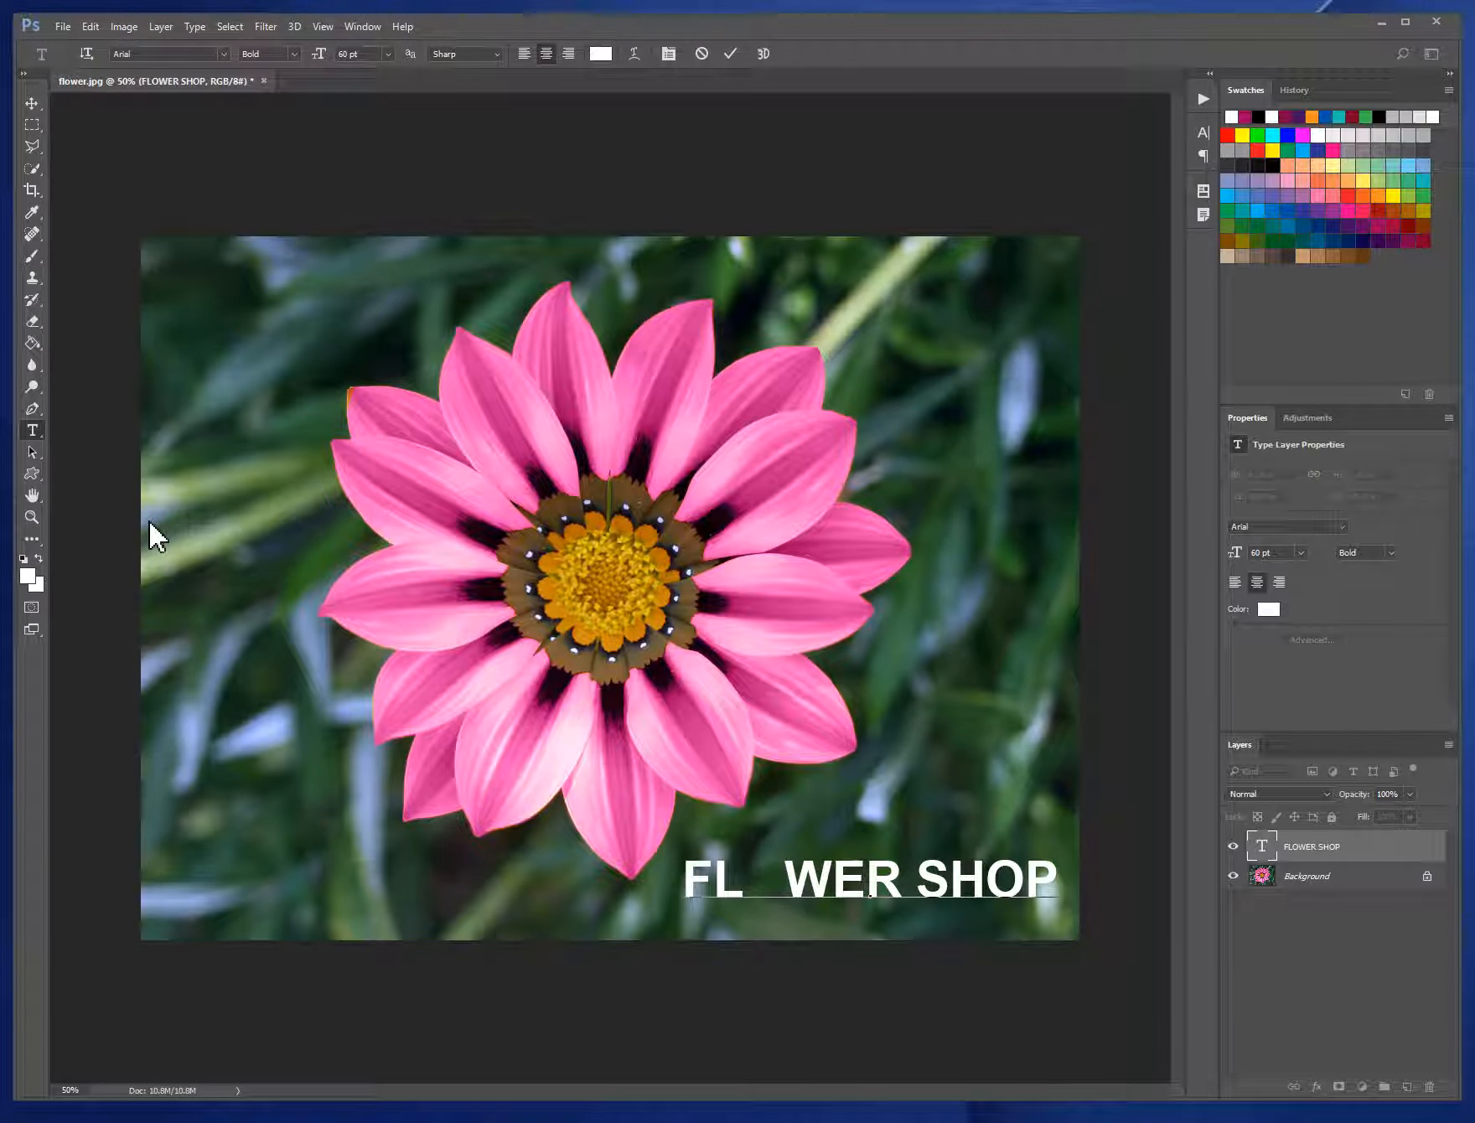
- Activate the Custom Shape tool, replace its current shapes with the All set, and enlarge the shape picker
left_click(33, 474)
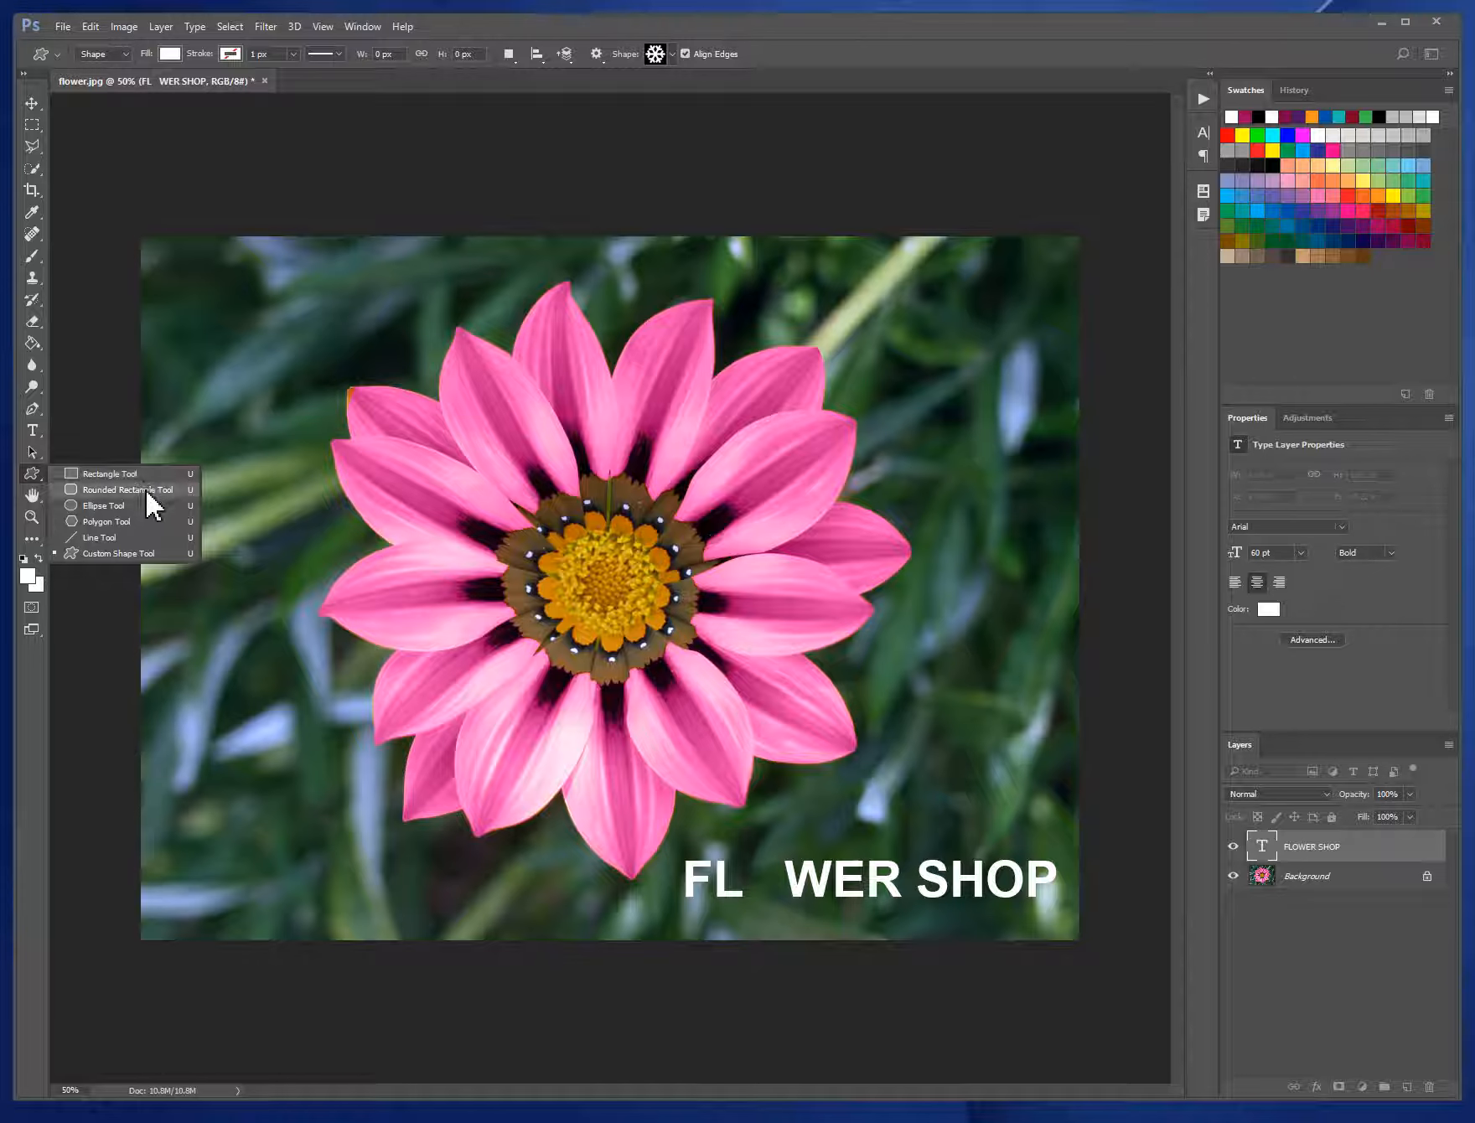
left_click(148, 550)
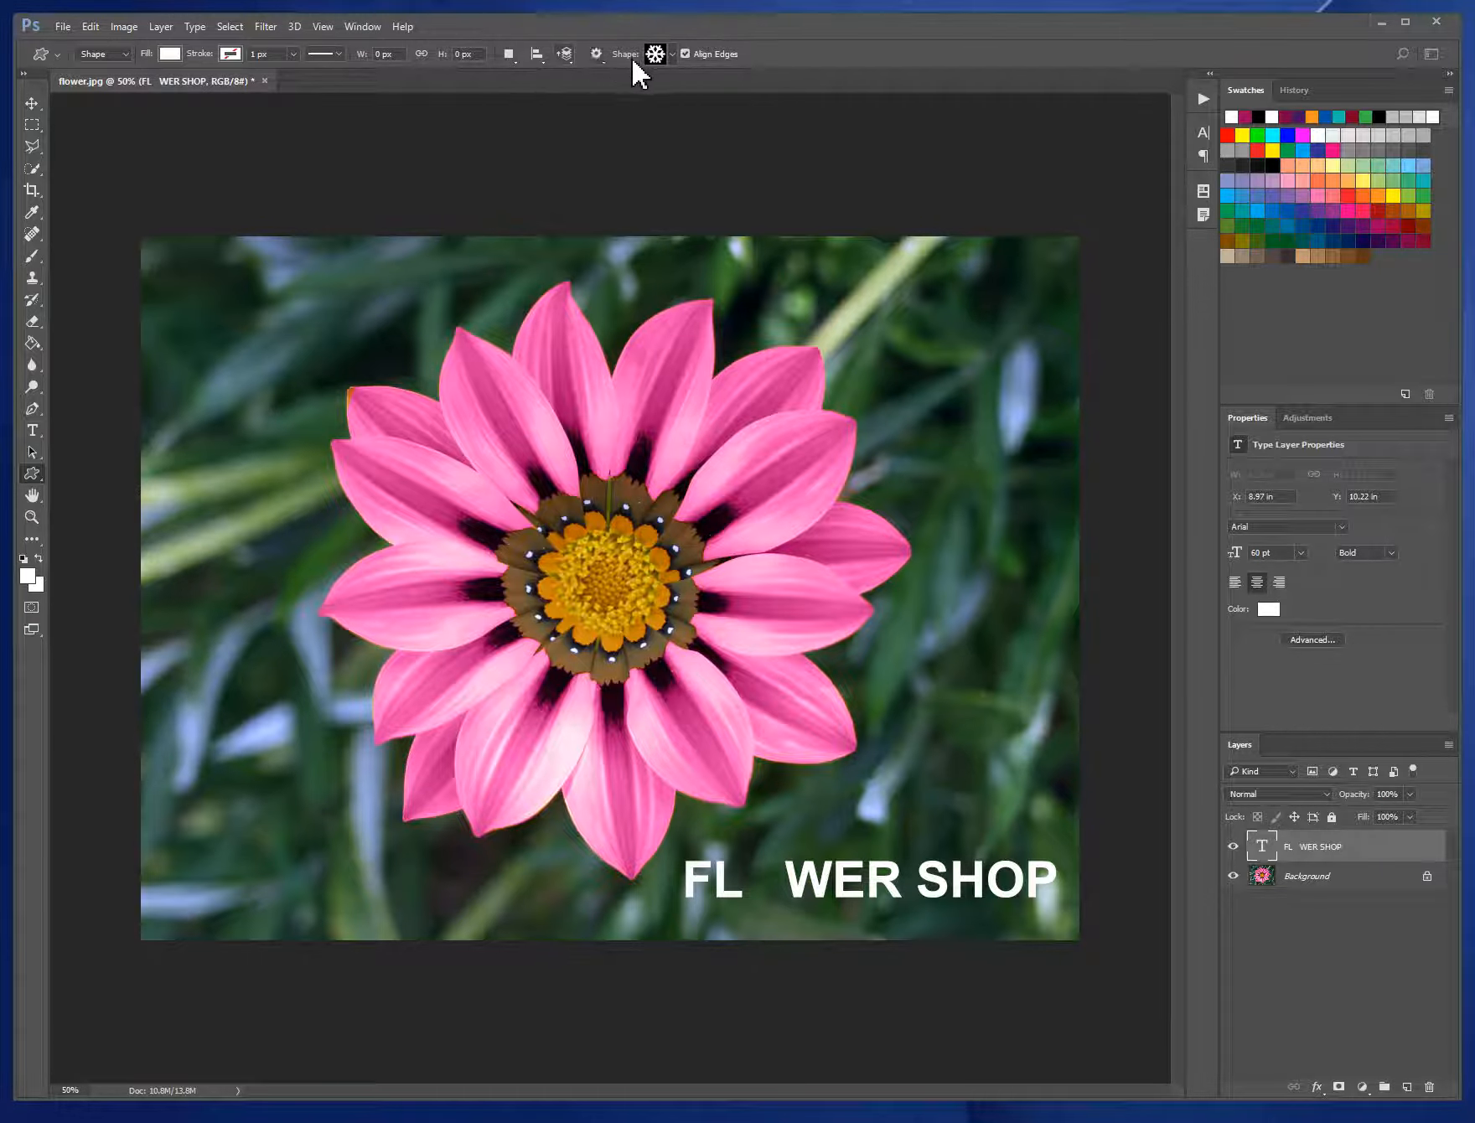
left_click(656, 52)
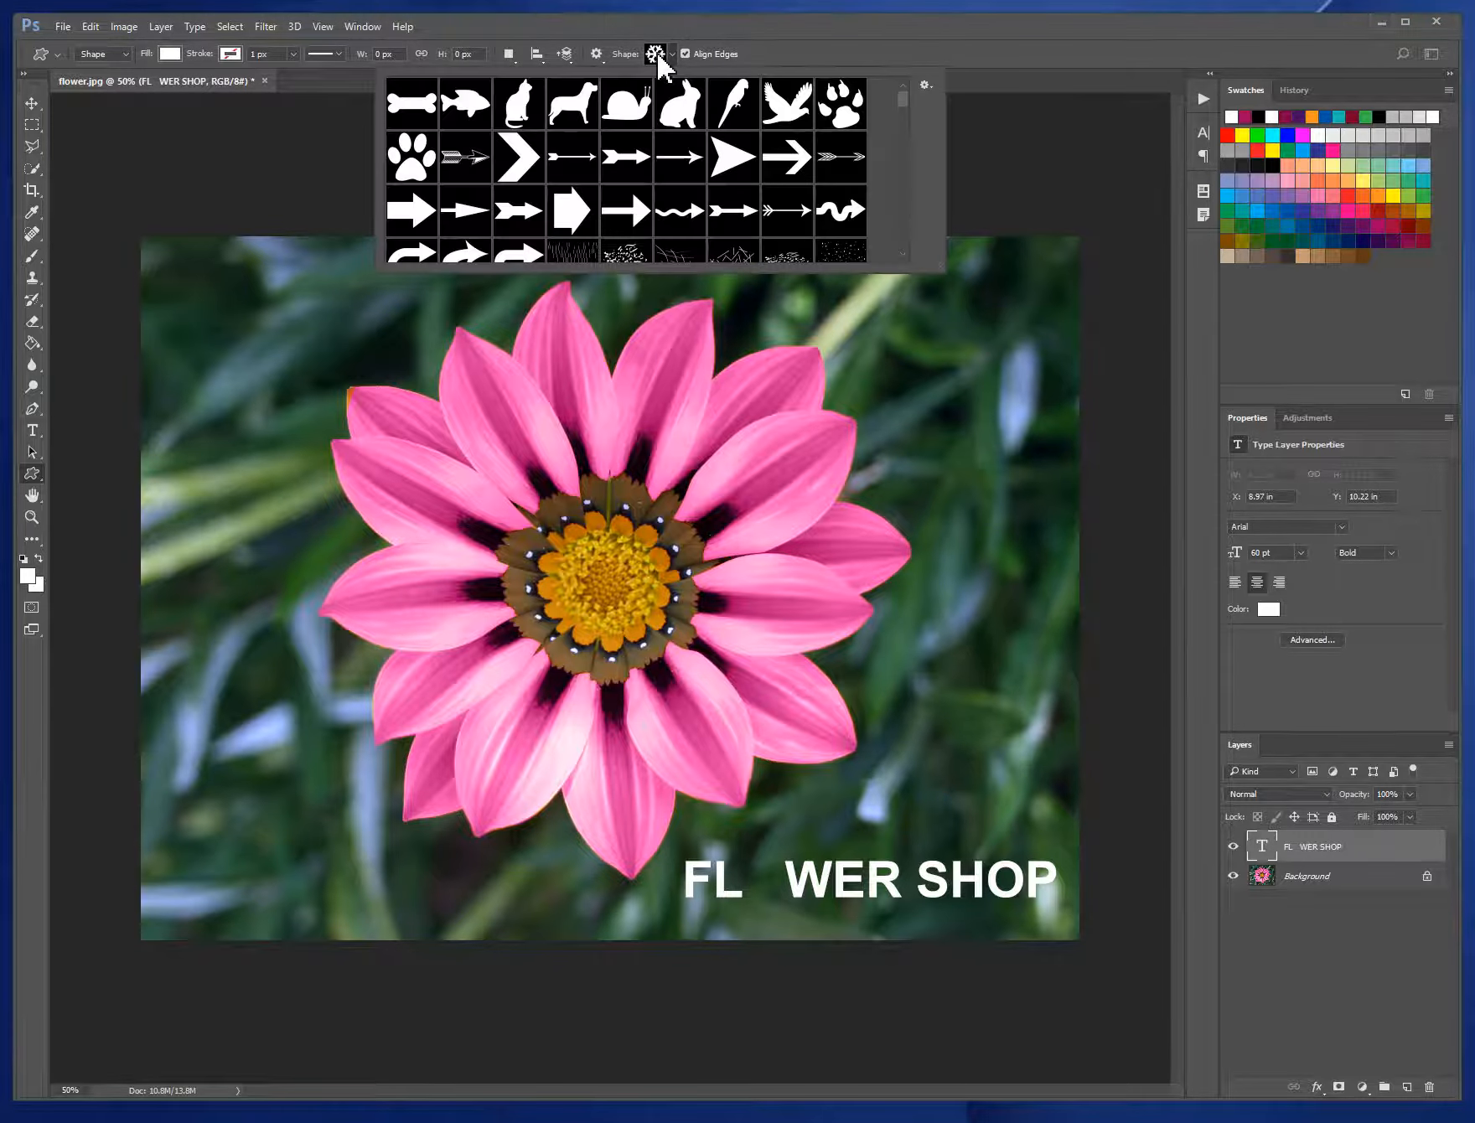
left_click(928, 82)
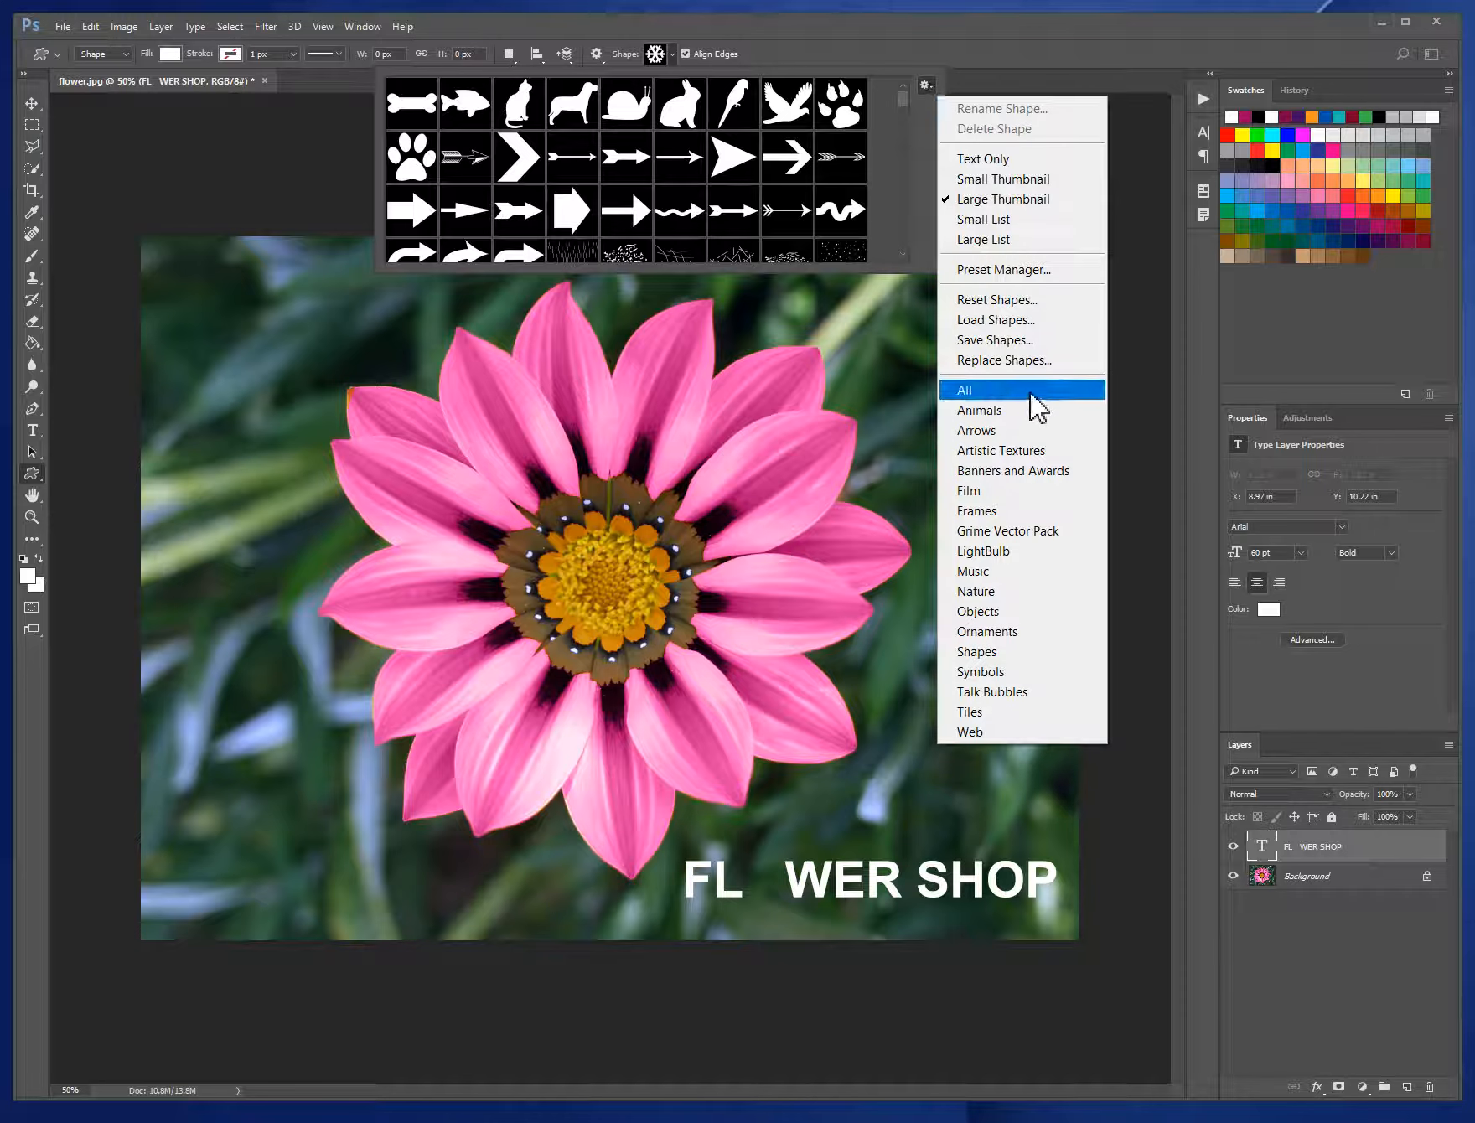
left_click(1039, 410)
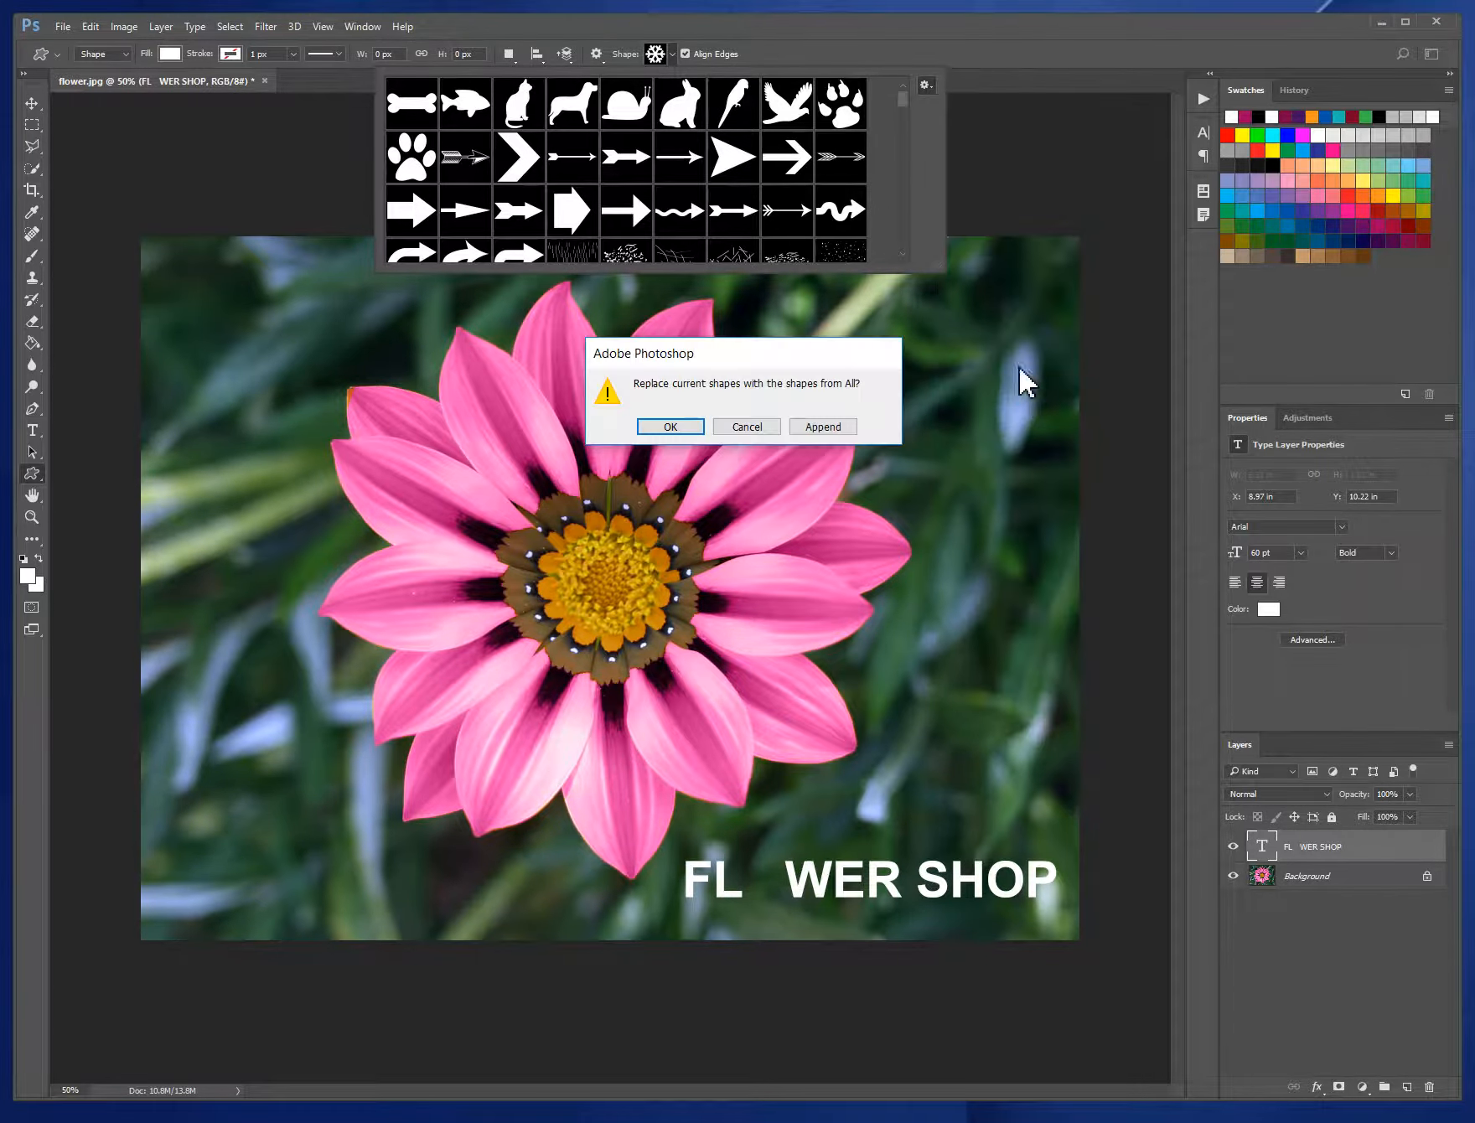
left_click(686, 427)
left_click_drag(937, 262, 985, 464)
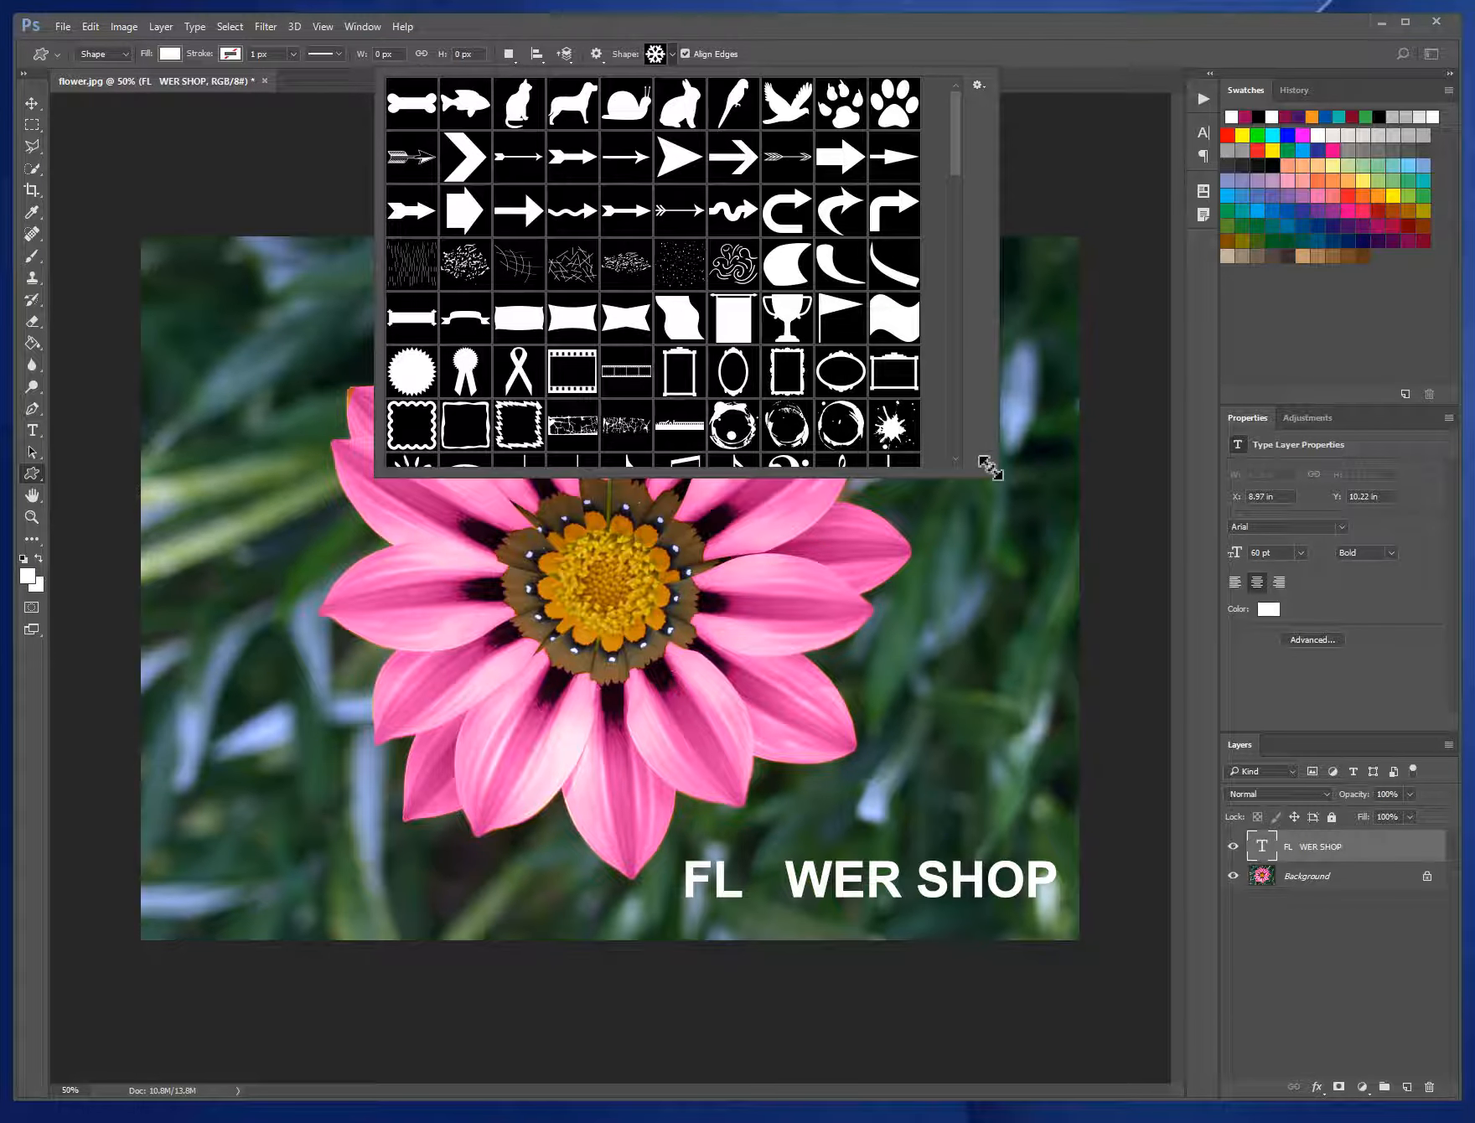
left_click(981, 85)
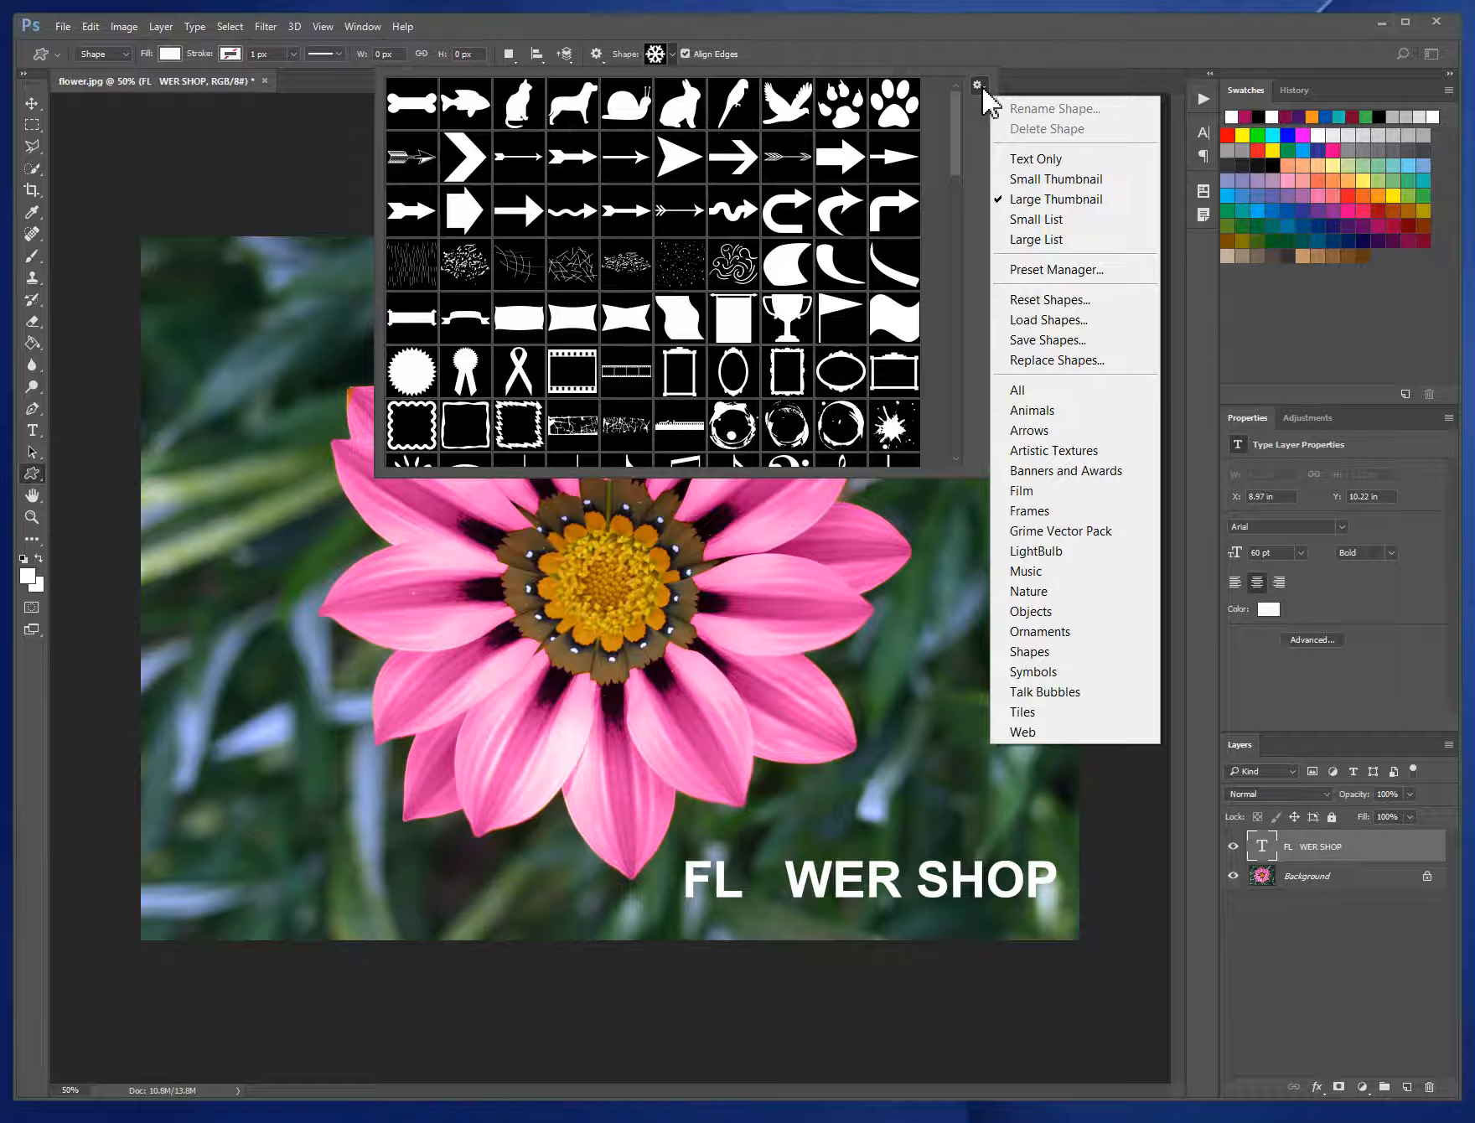
left_click(1054, 182)
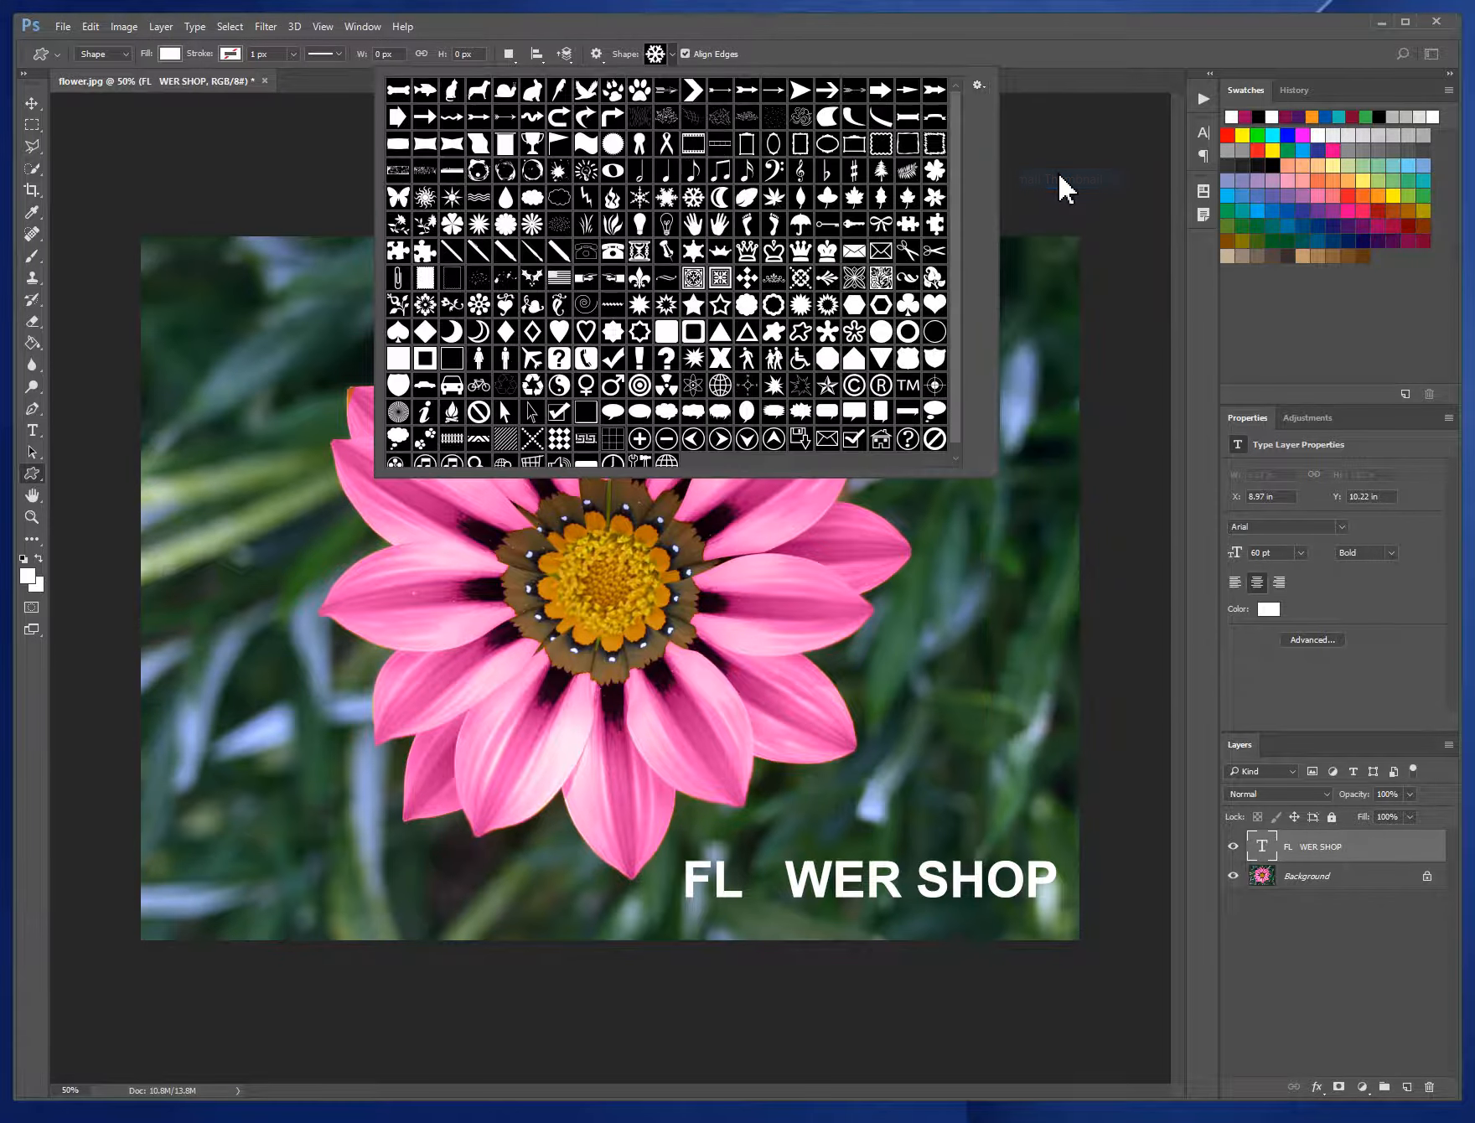
left_click(978, 85)
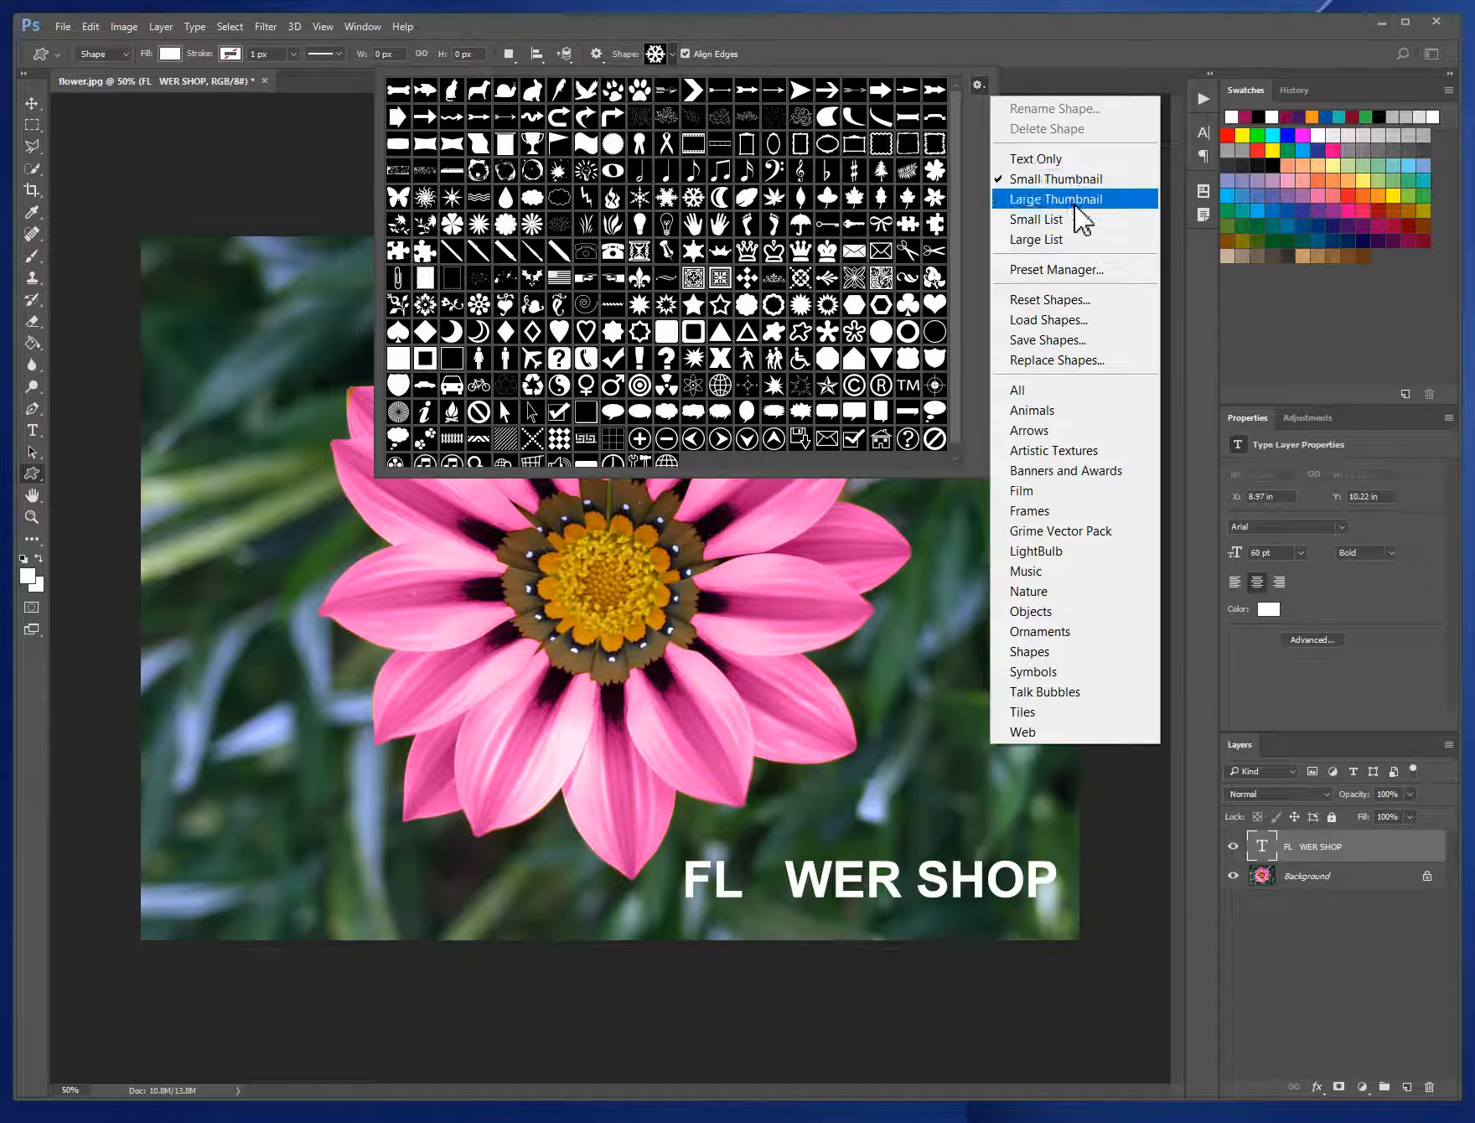
left_click(1077, 201)
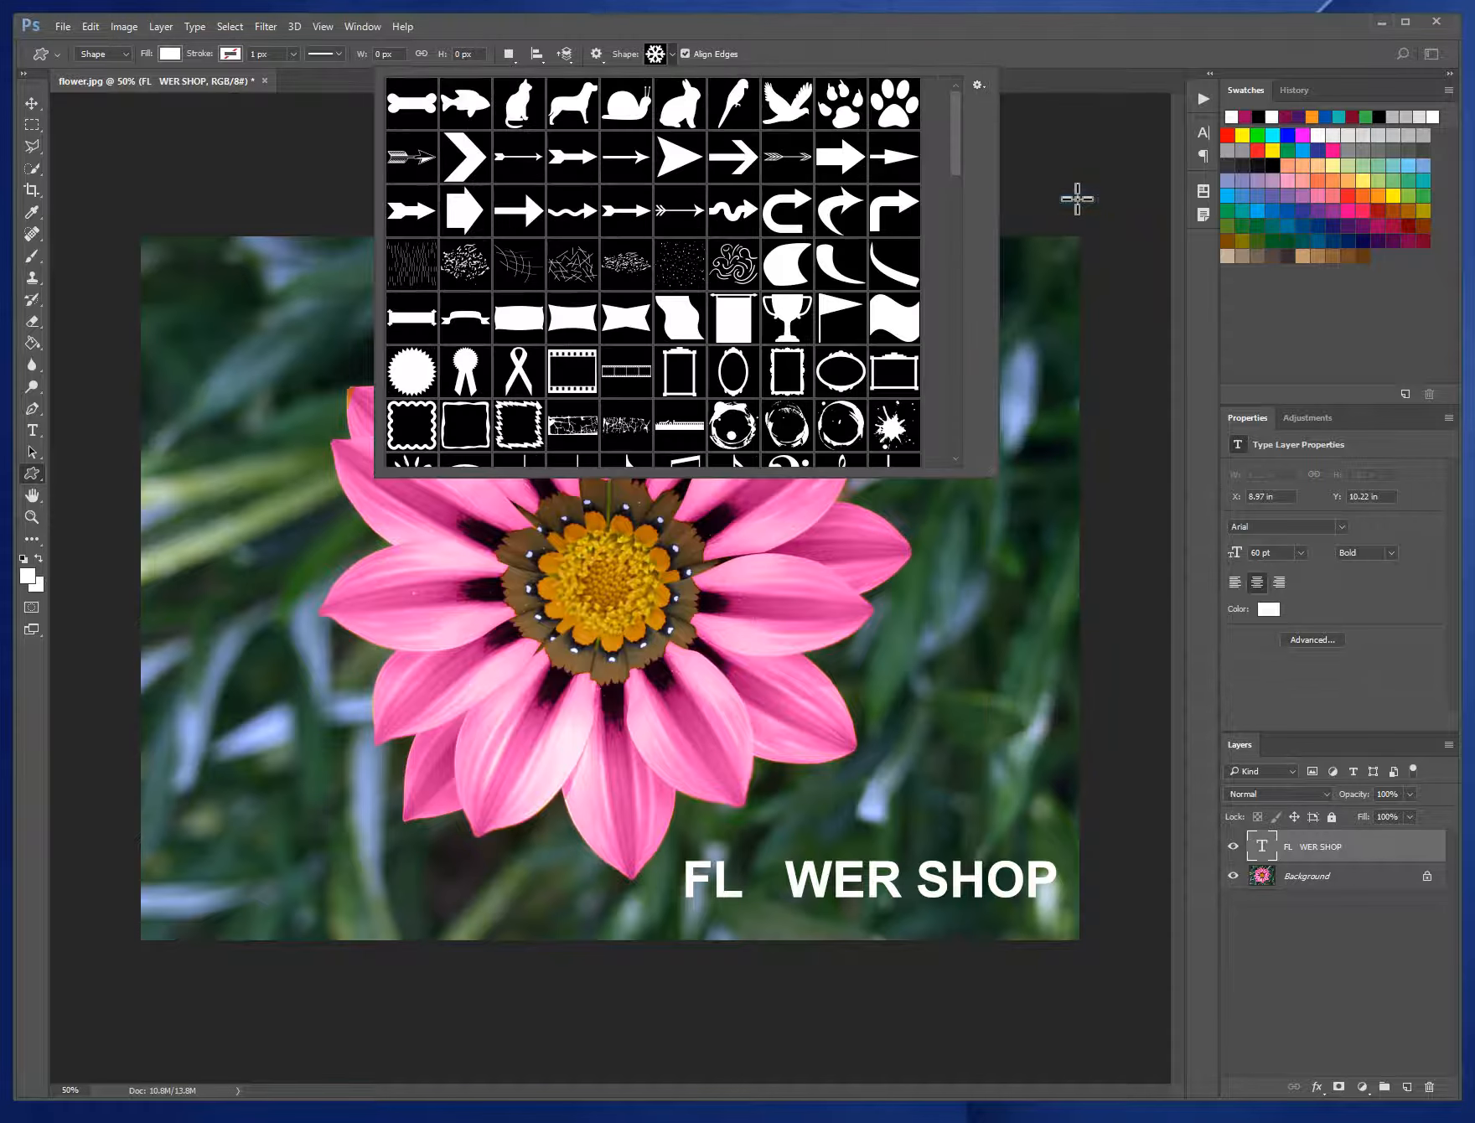
- Choose the flower custom shape with many narrow, separate petals radiating from its centre
left_click_drag(986, 471, 1041, 555)
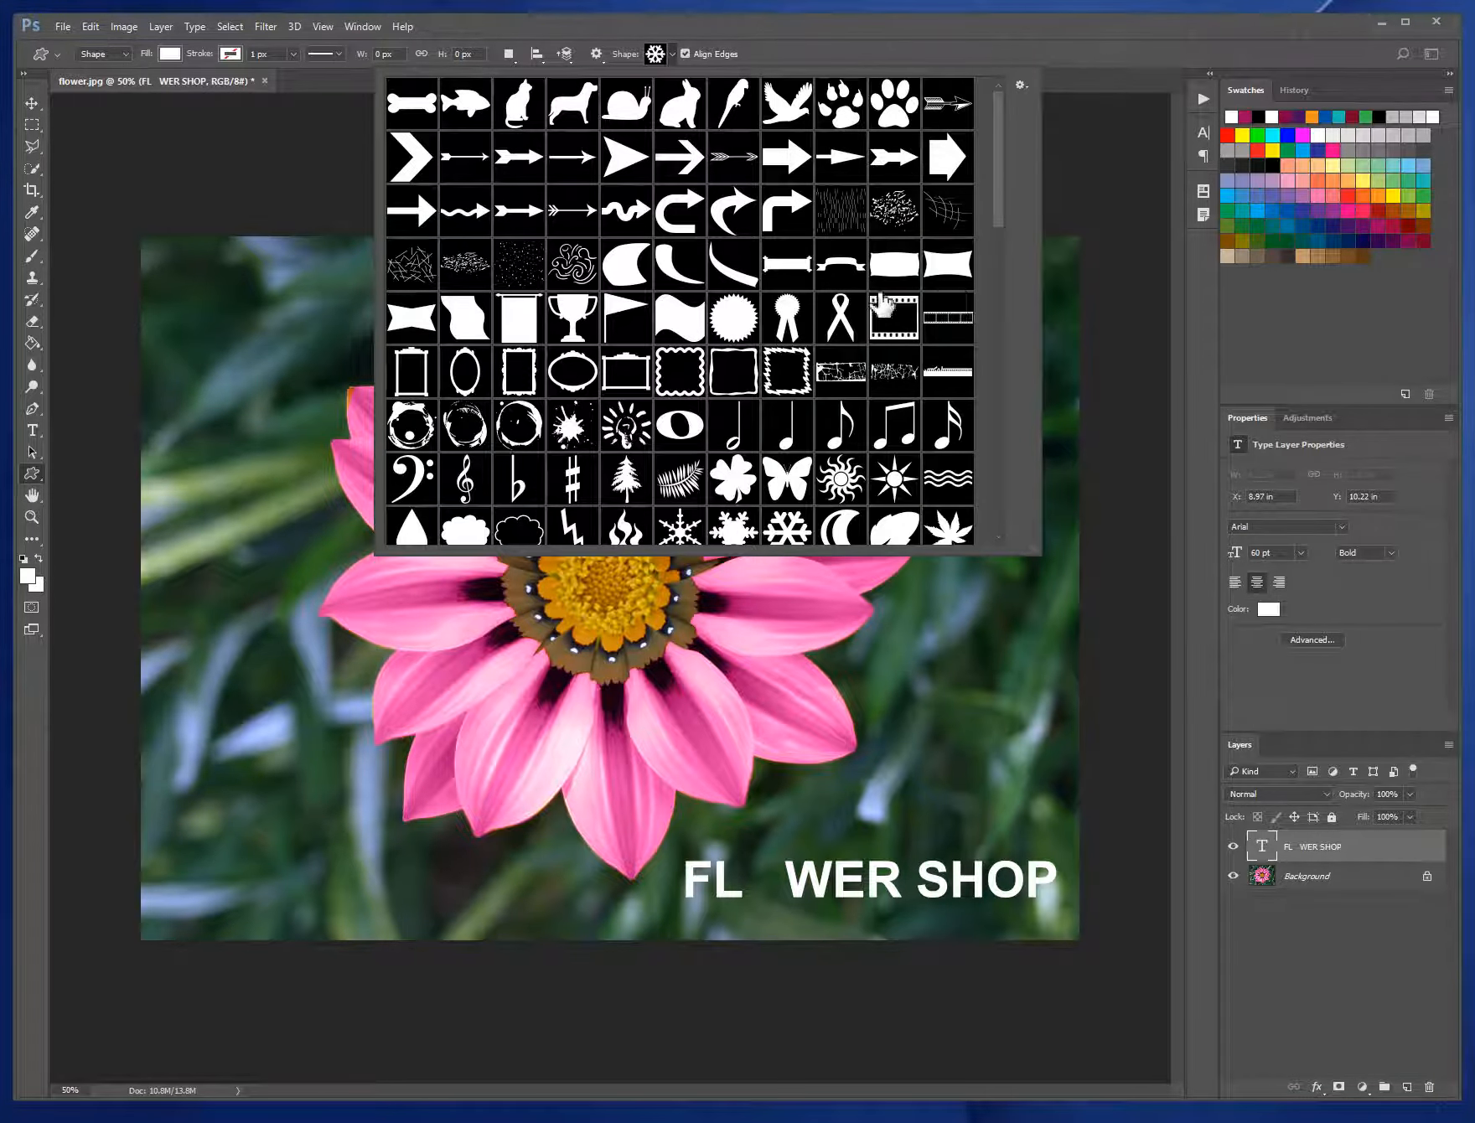
scroll(880, 301, "down", 5)
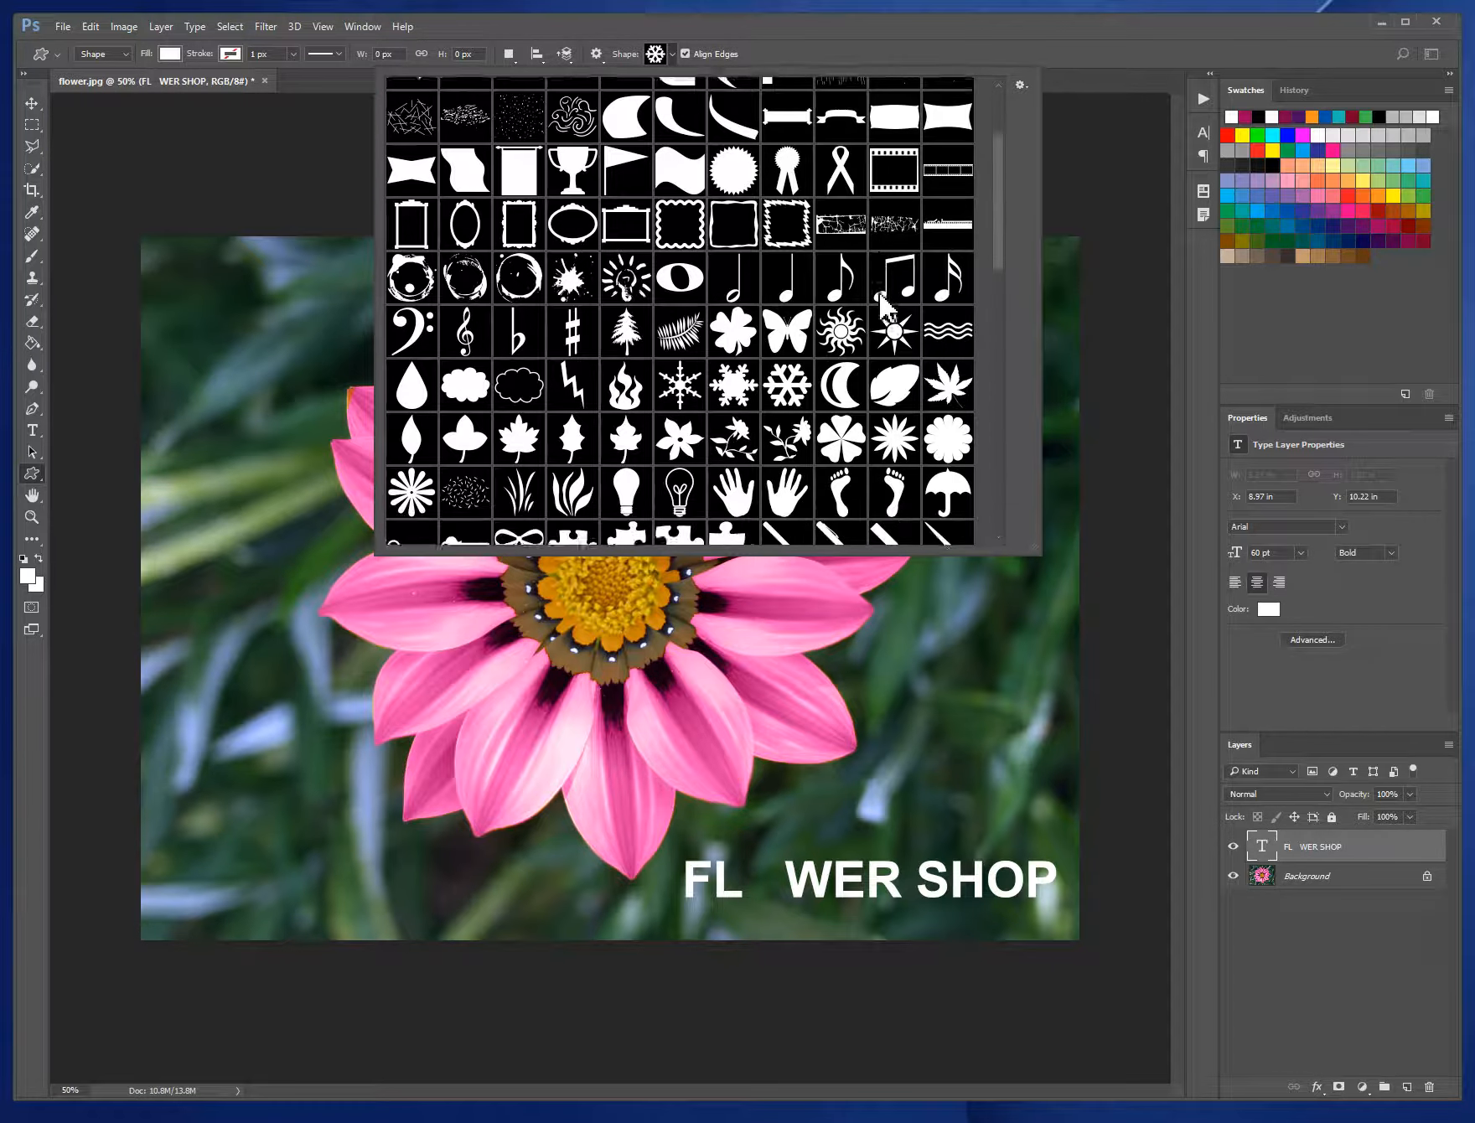
scroll(881, 297, "down", 5)
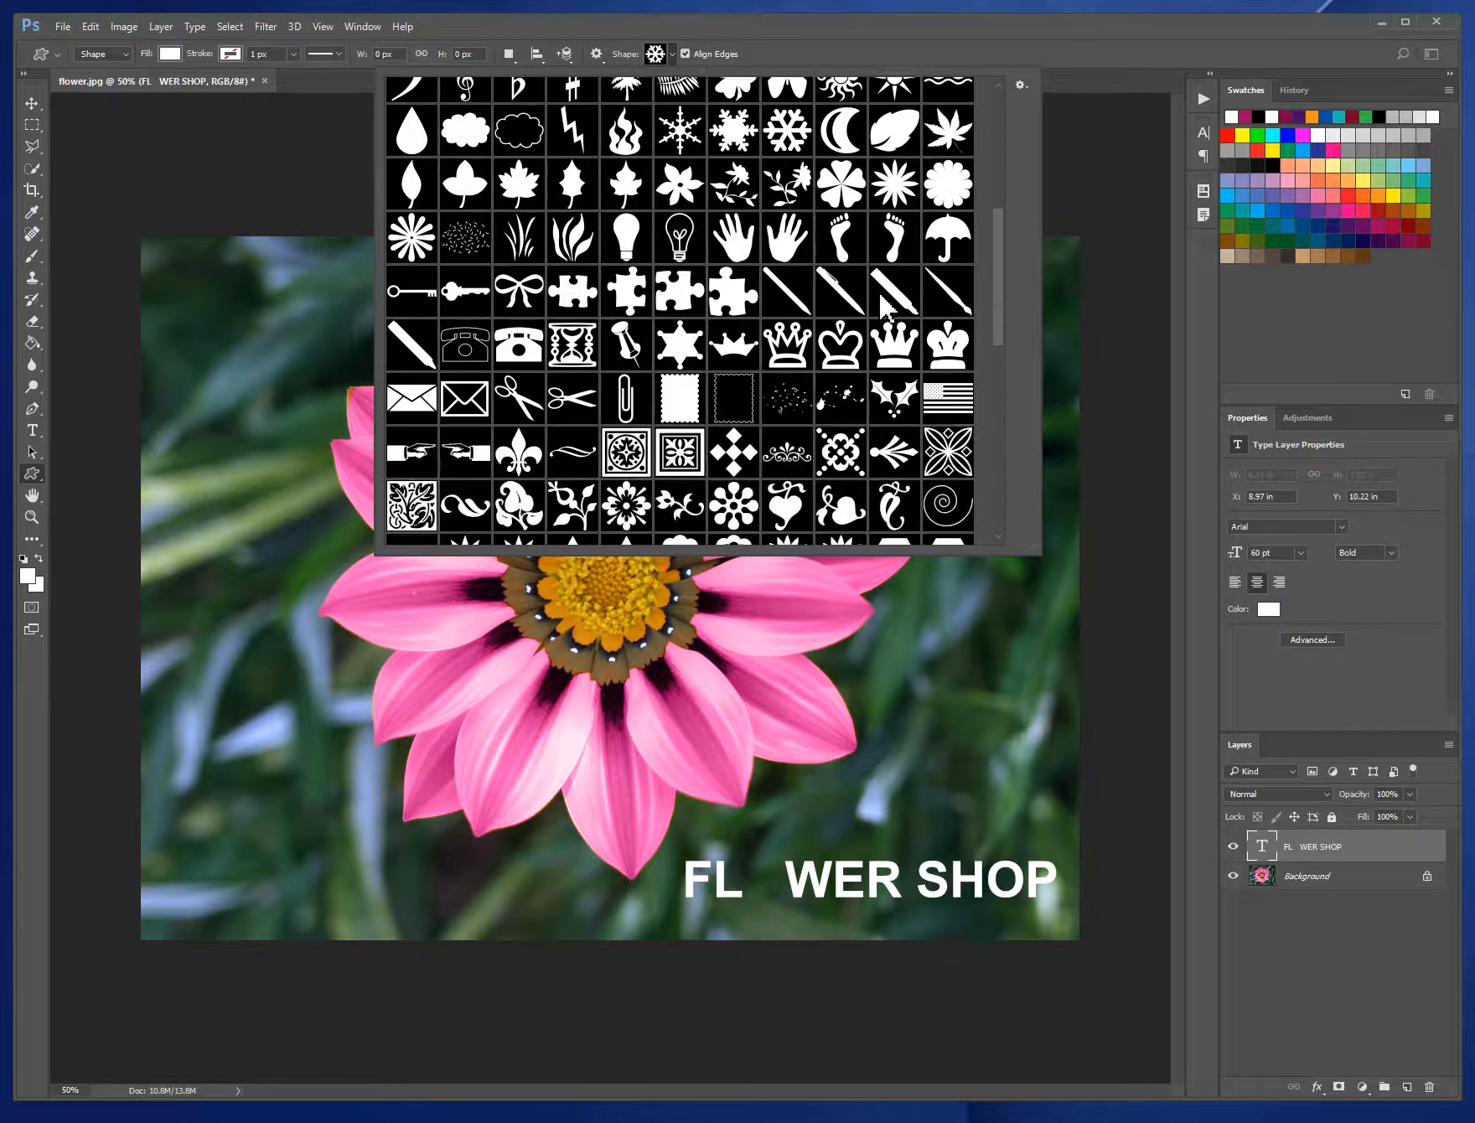
scroll(885, 306, "up", 1)
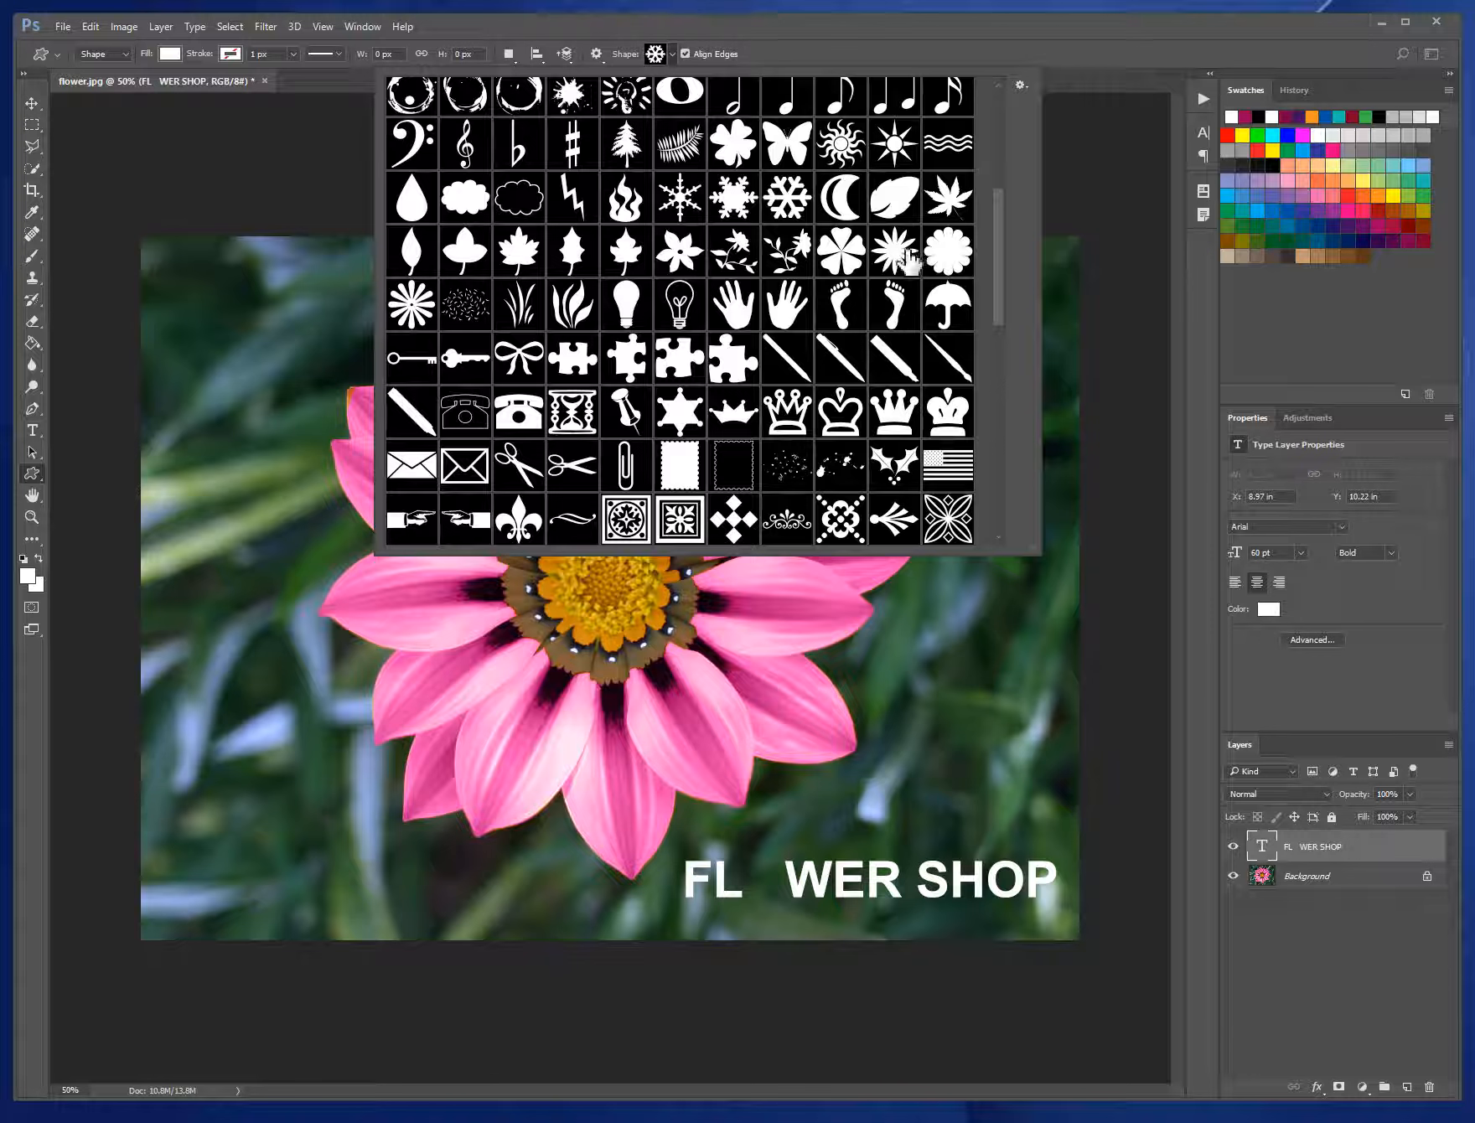
left_click(424, 314)
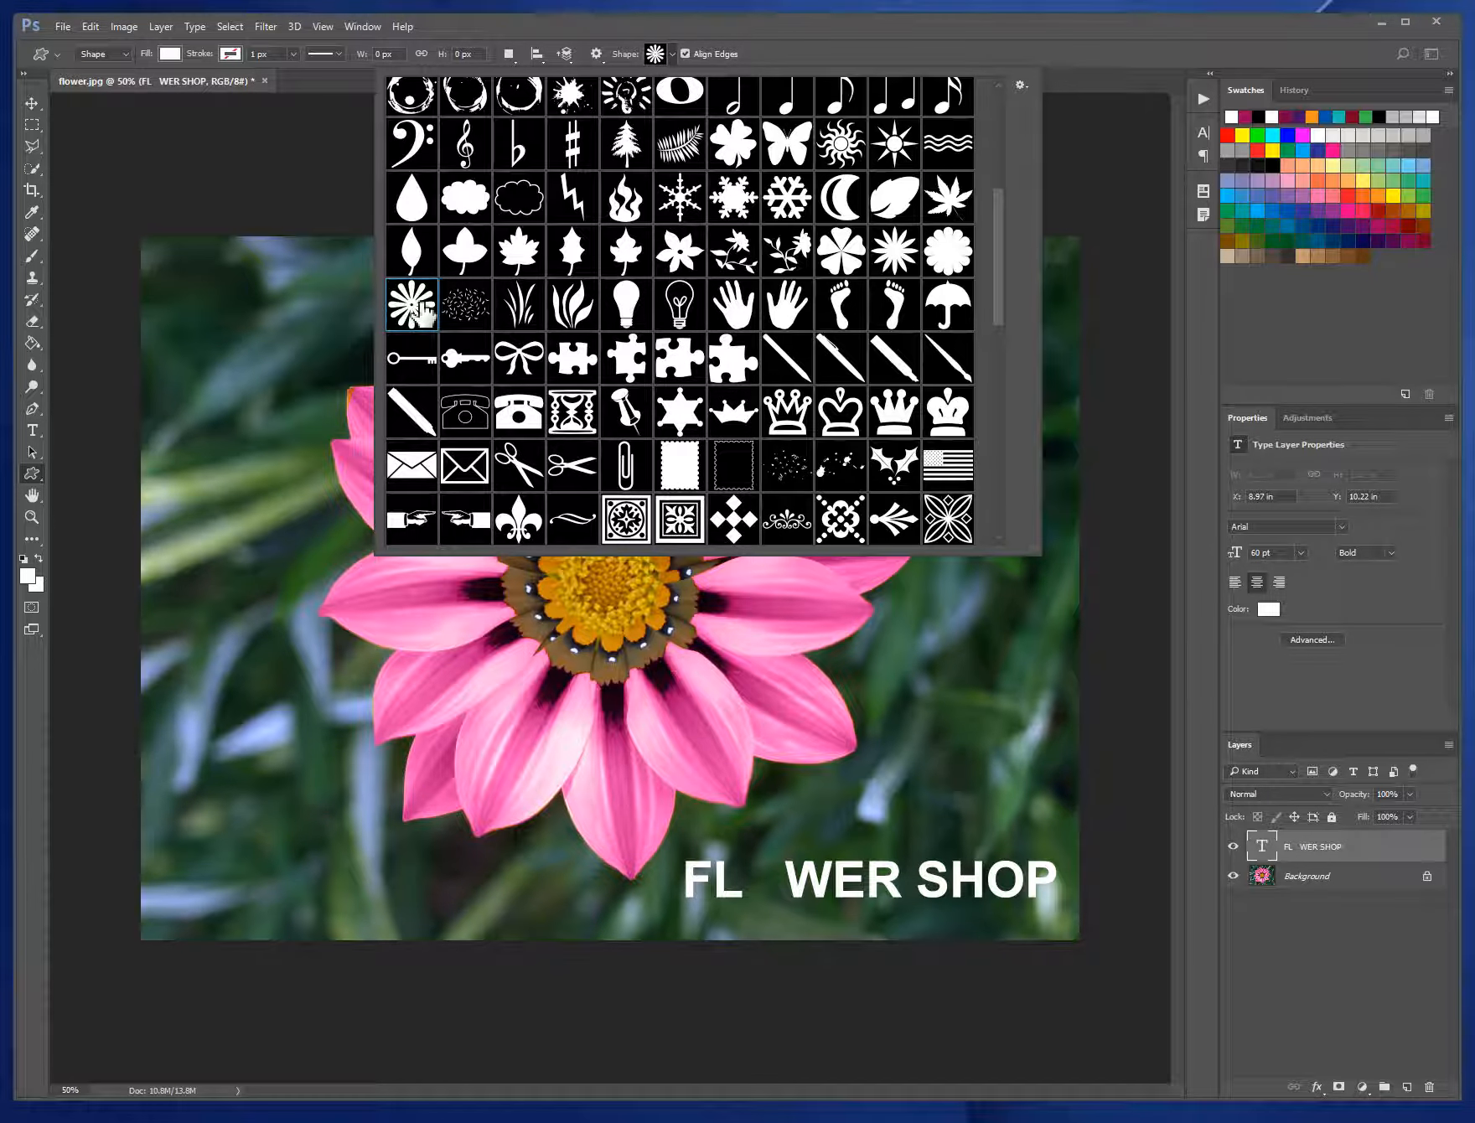
left_click(656, 55)
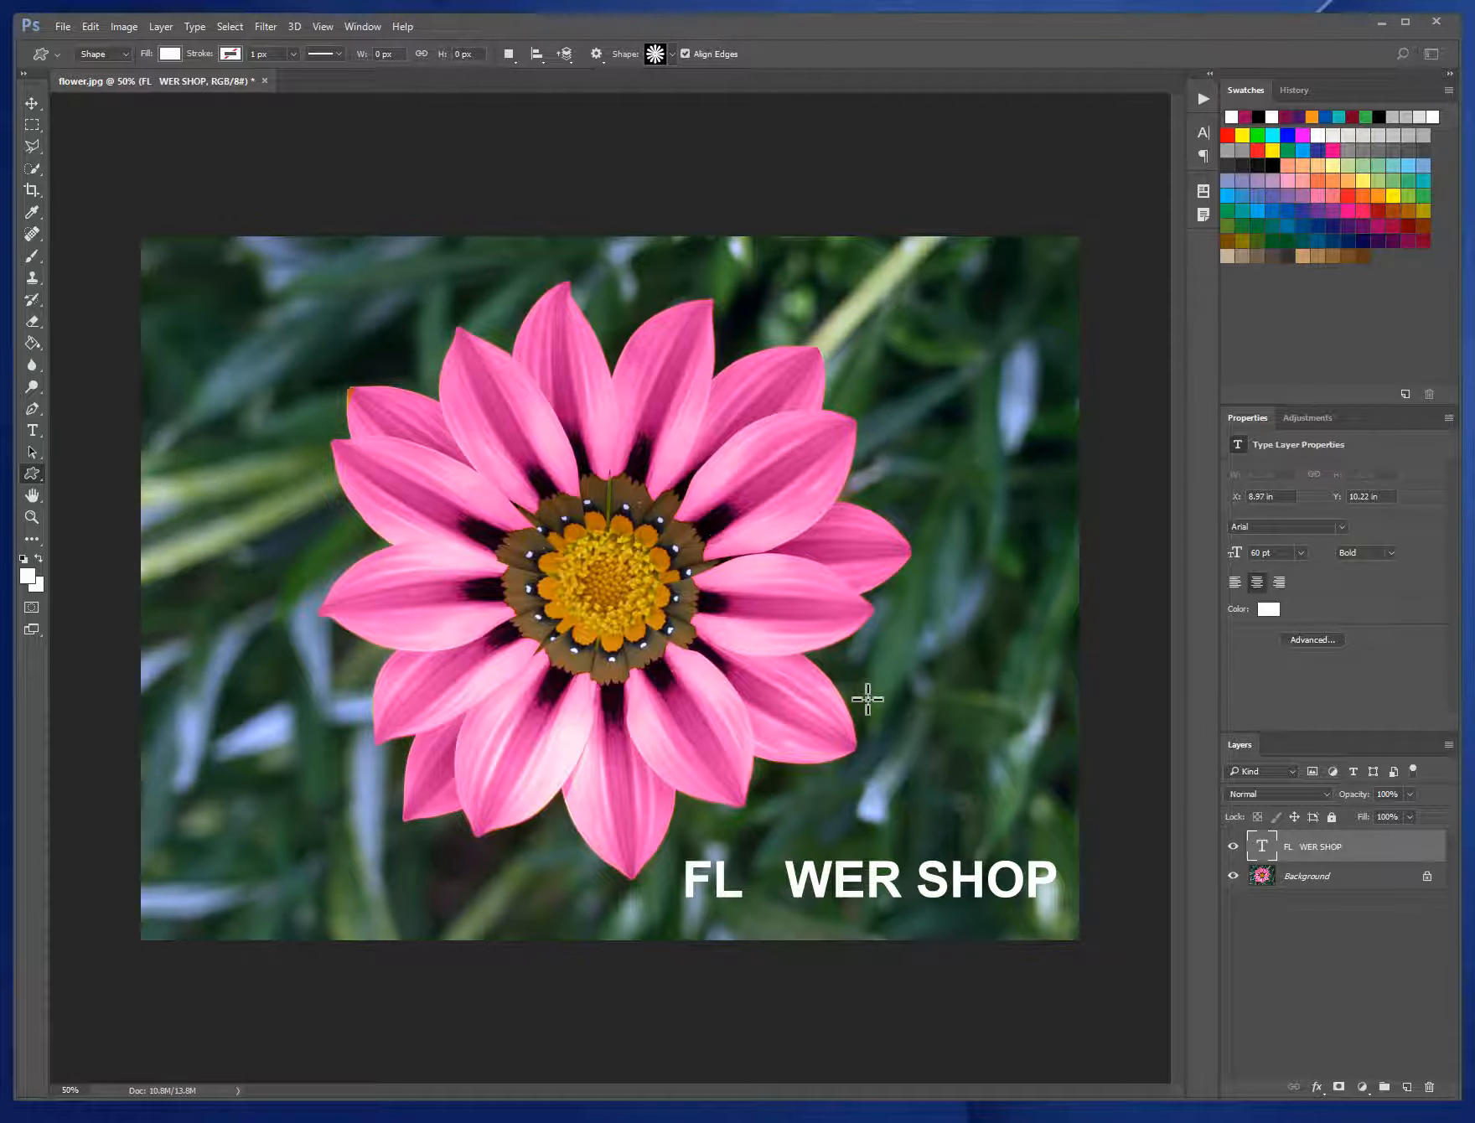
- Draw a white flower shape about 121 by 126 px above the title and move it into the gap between FL and WER
left_click_drag(867, 706, 927, 759)
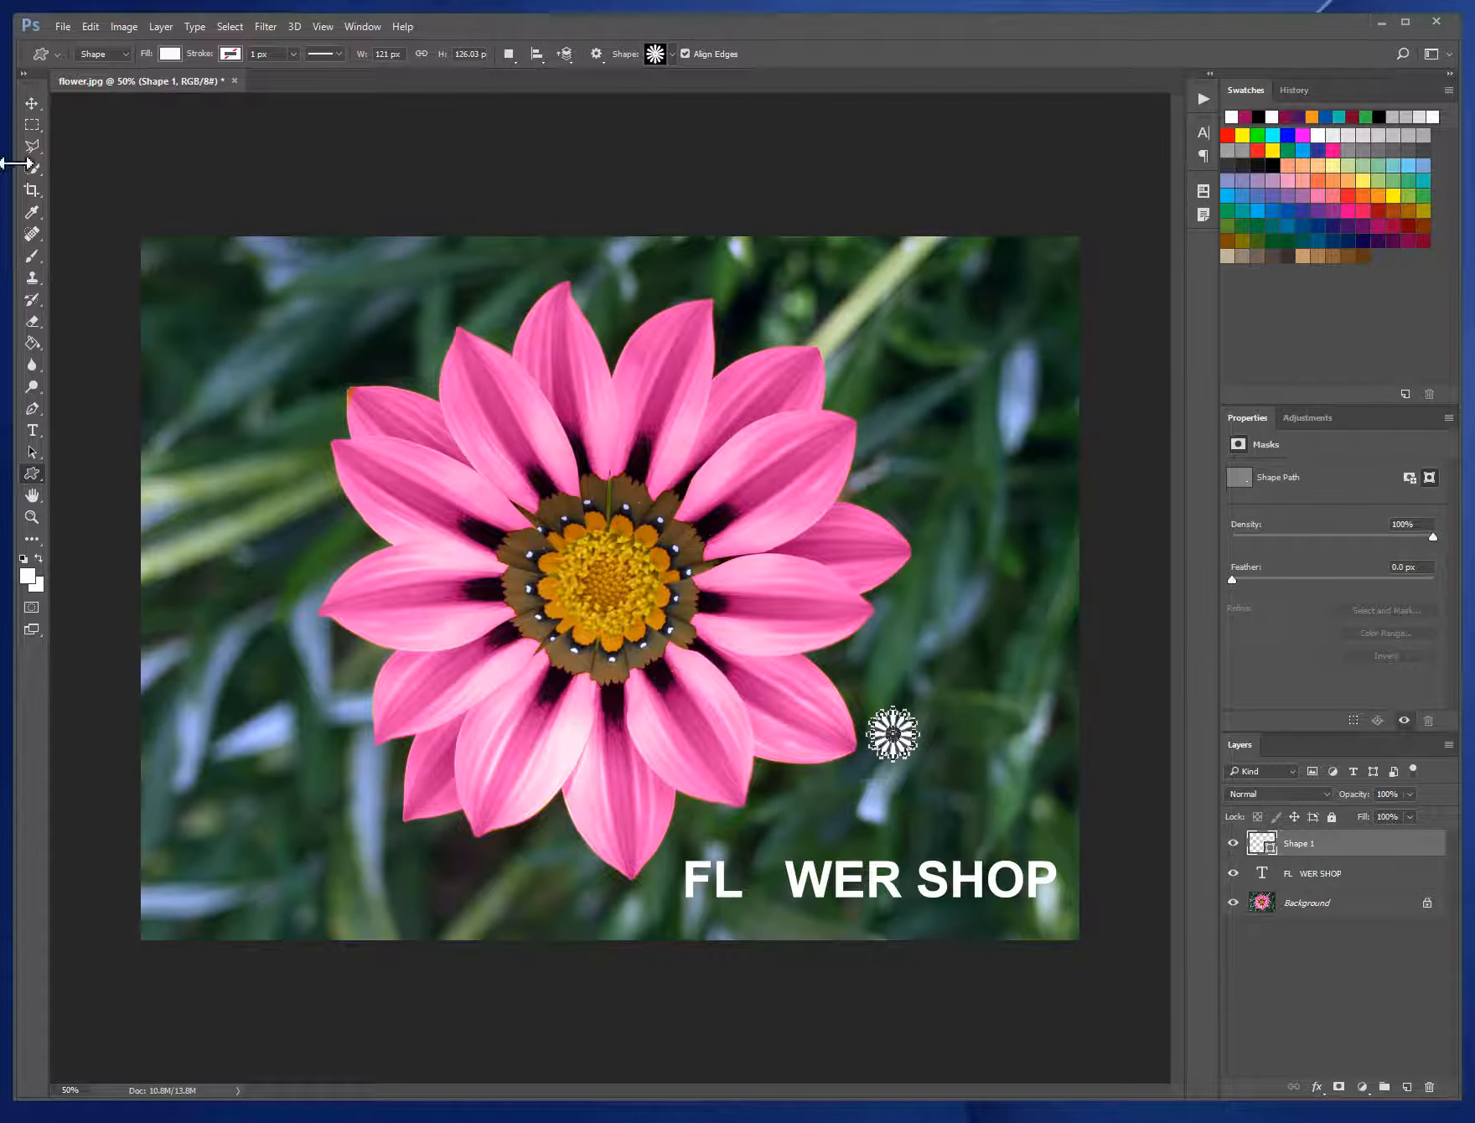
left_click(32, 104)
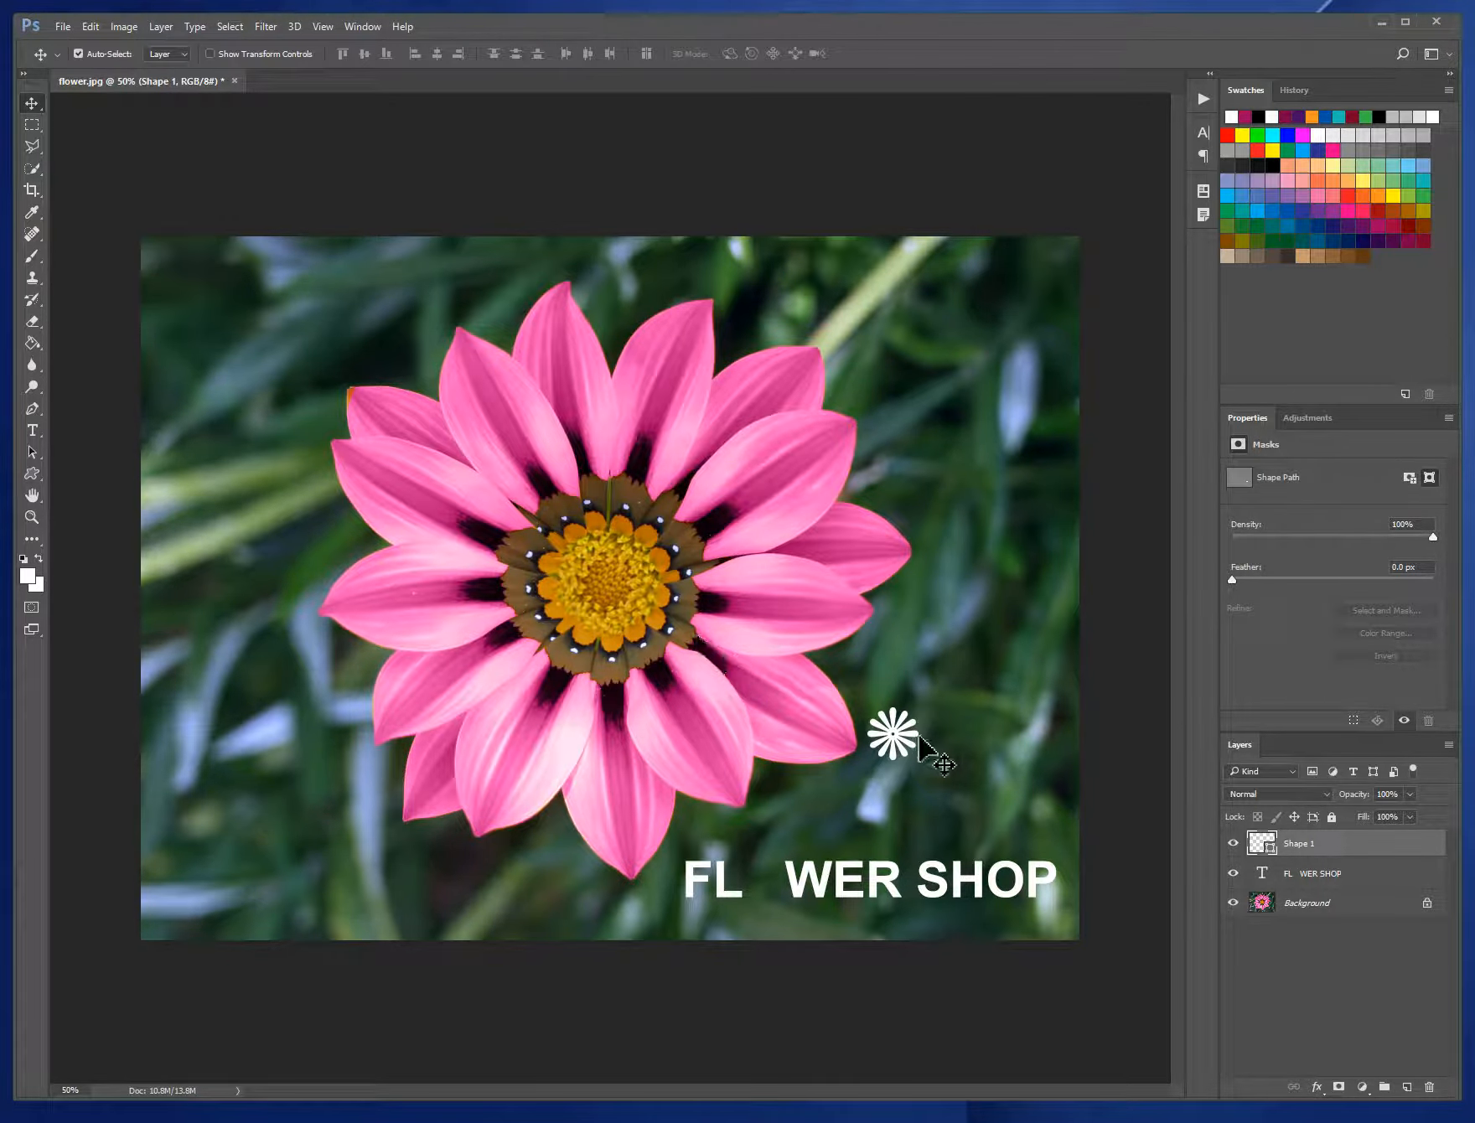
left_click_drag(893, 735, 810, 823)
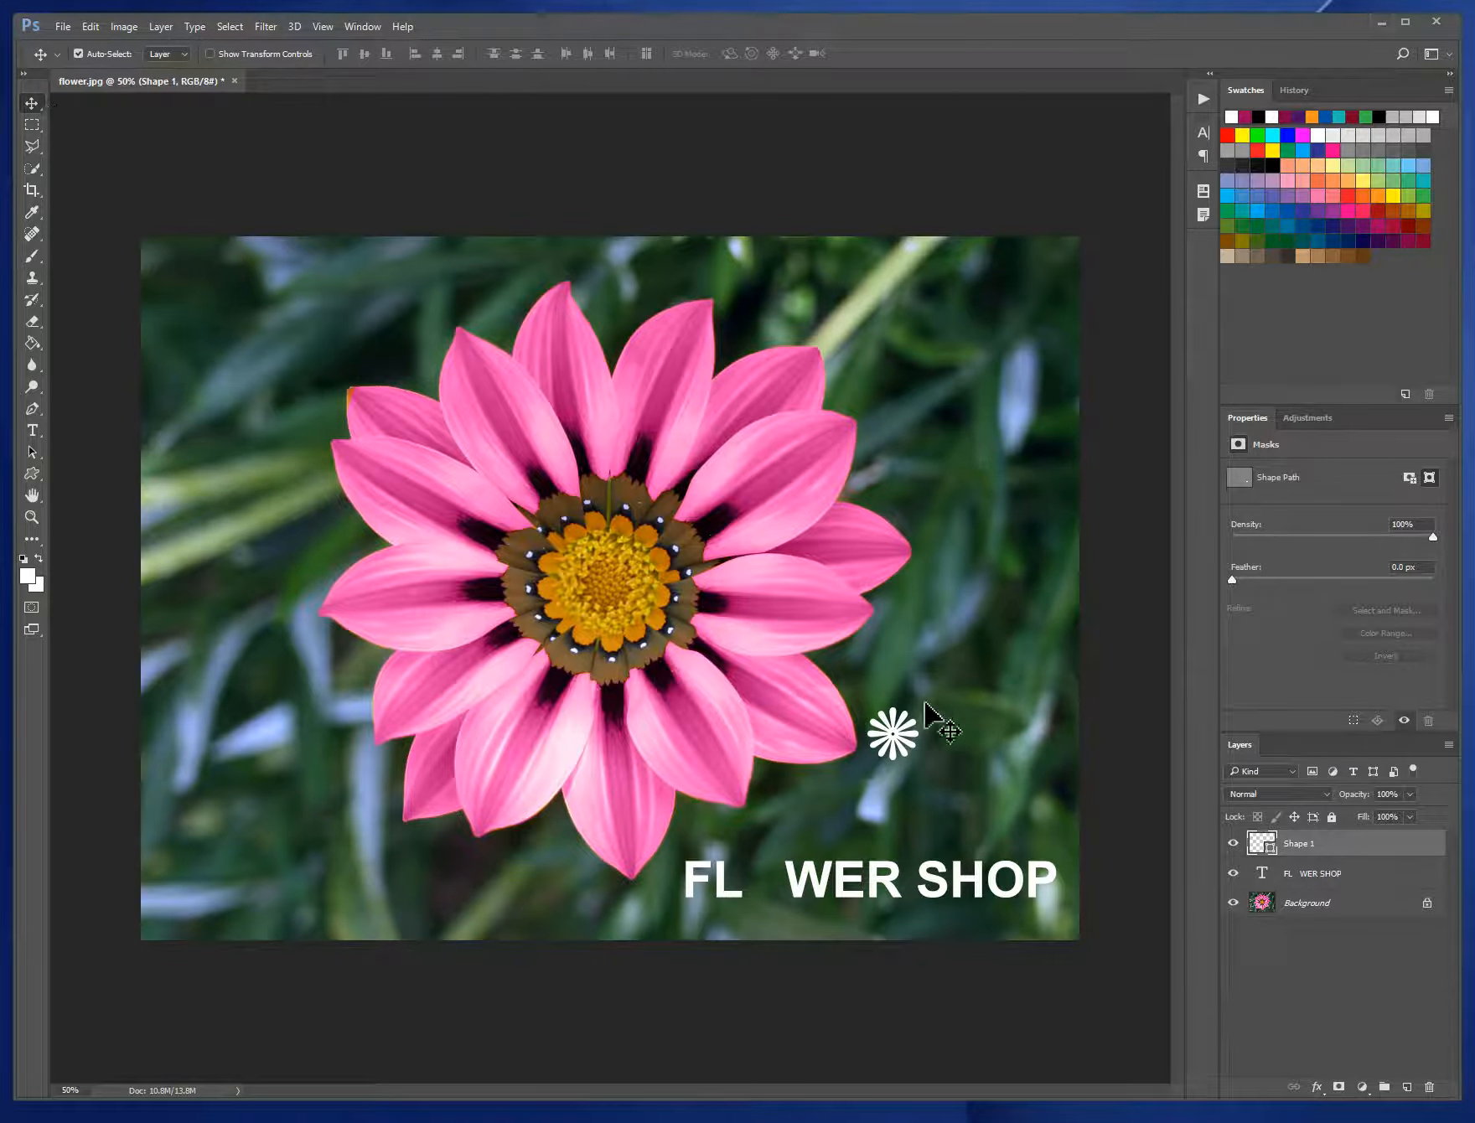
left_click_drag(883, 751, 773, 887)
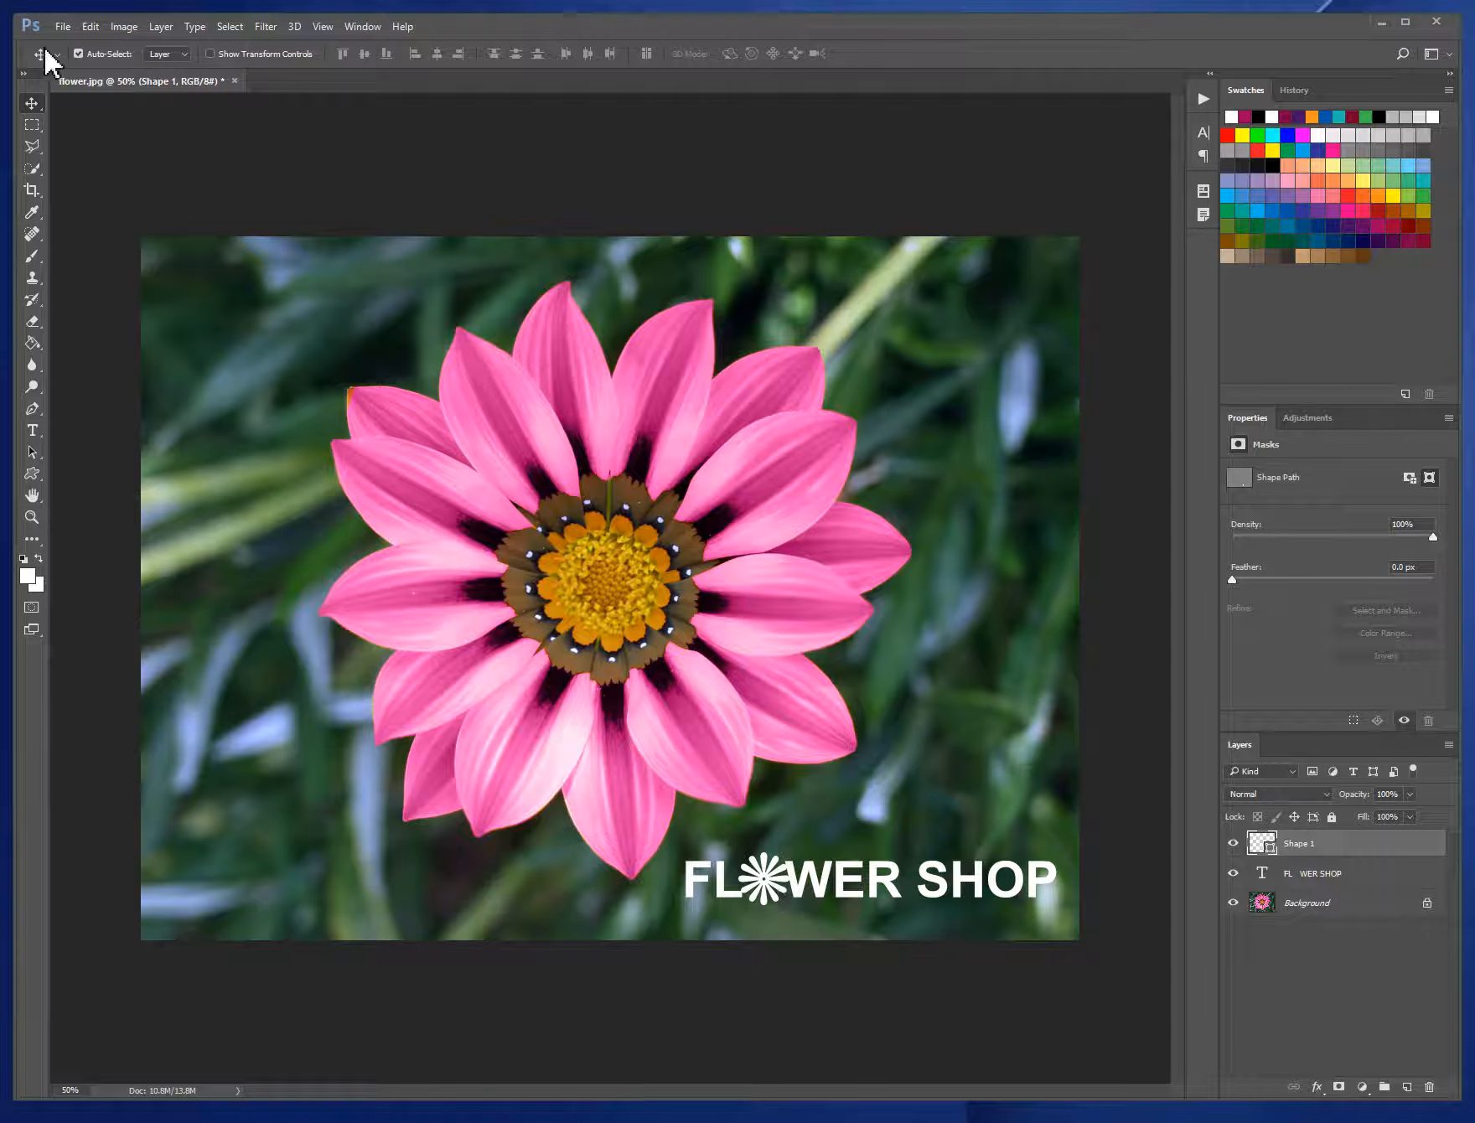
- Scale the flower shape down with Free Transform to about 84% width and 85% height
left_click(124, 26)
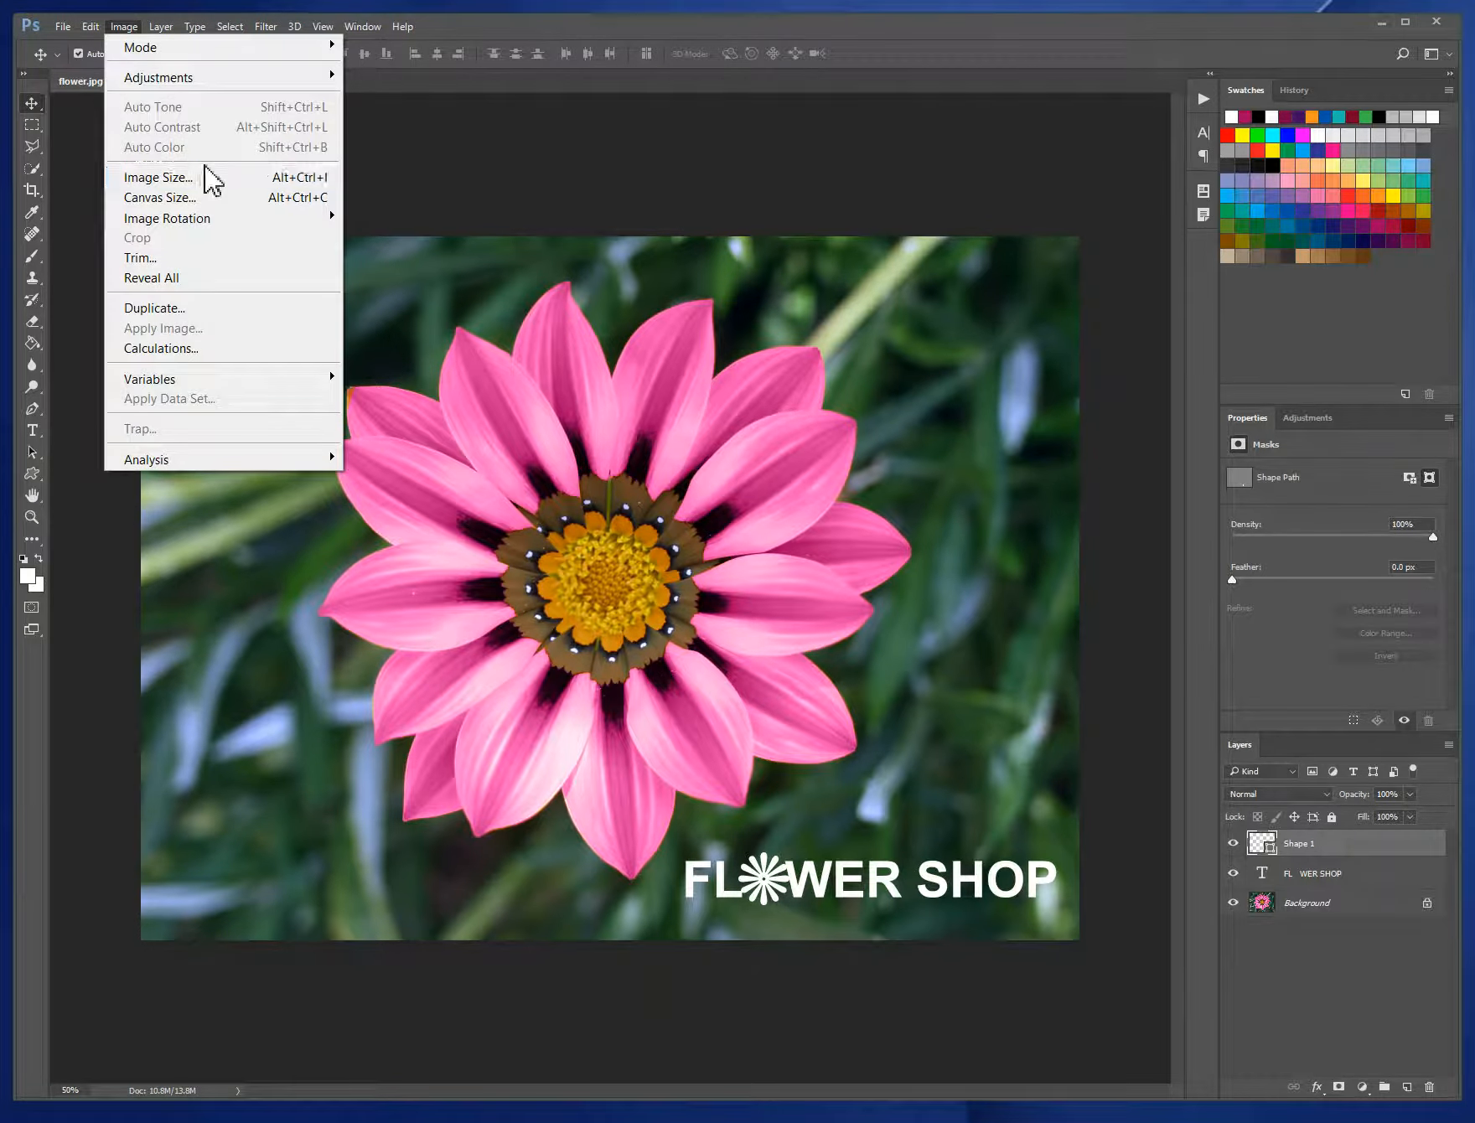
mouse_move(91, 28)
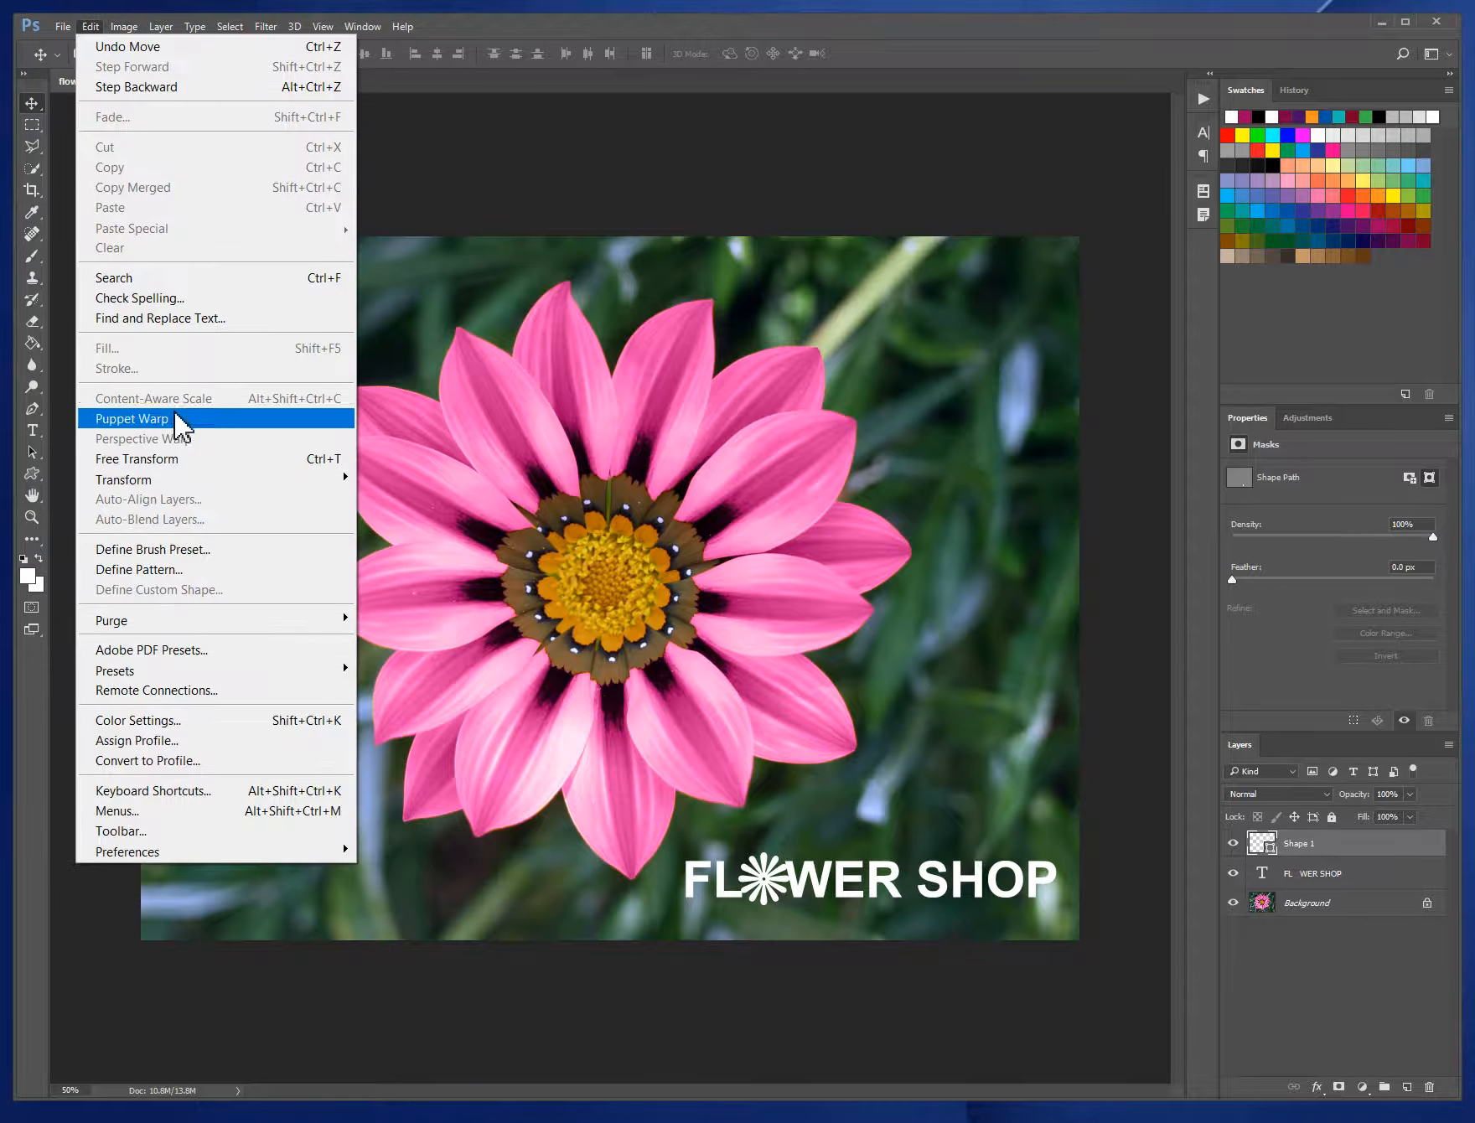
mouse_move(191, 486)
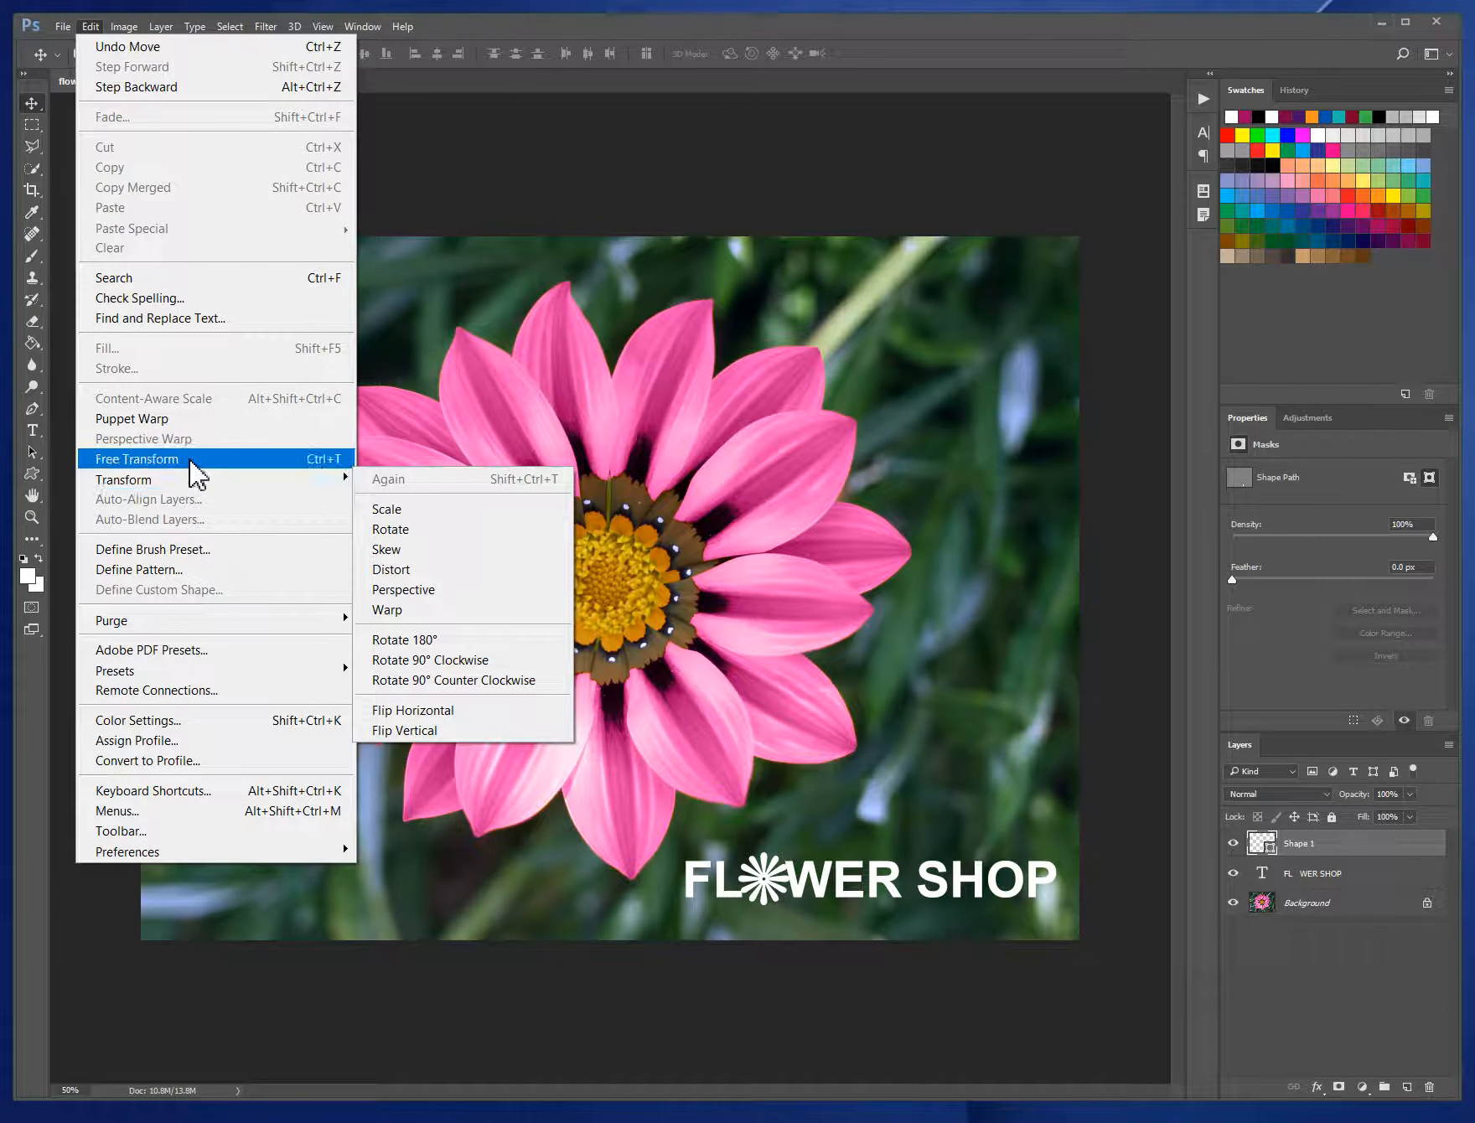
left_click(192, 469)
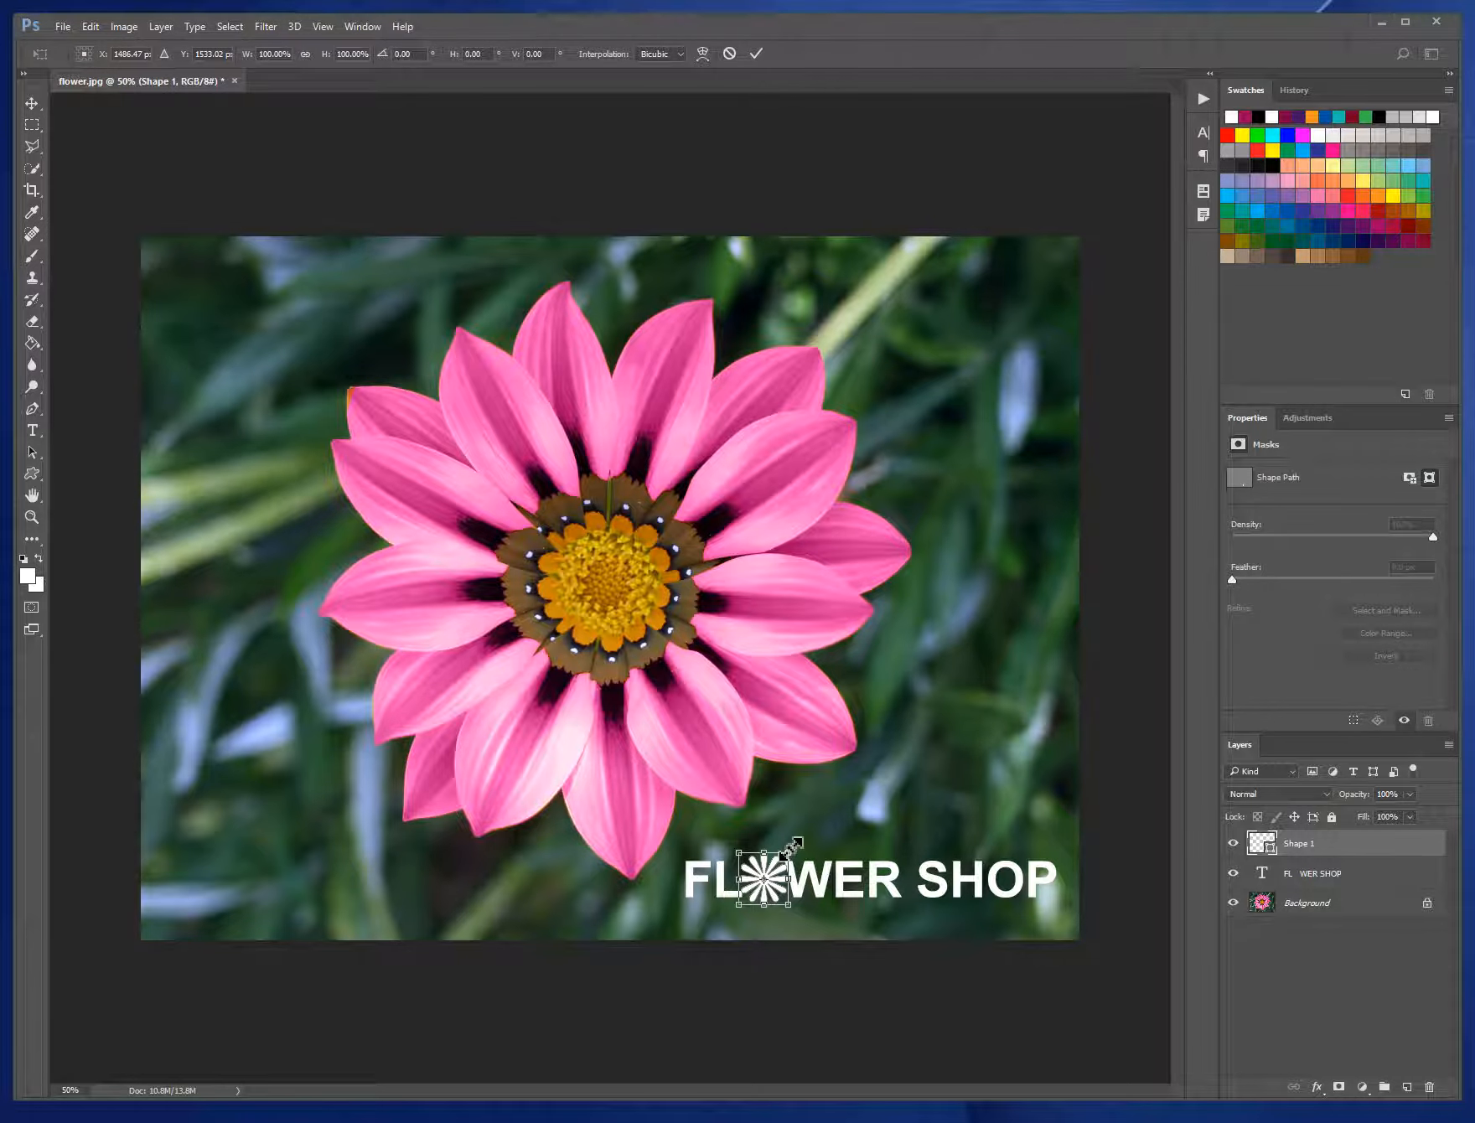
left_click_drag(791, 849, 781, 861)
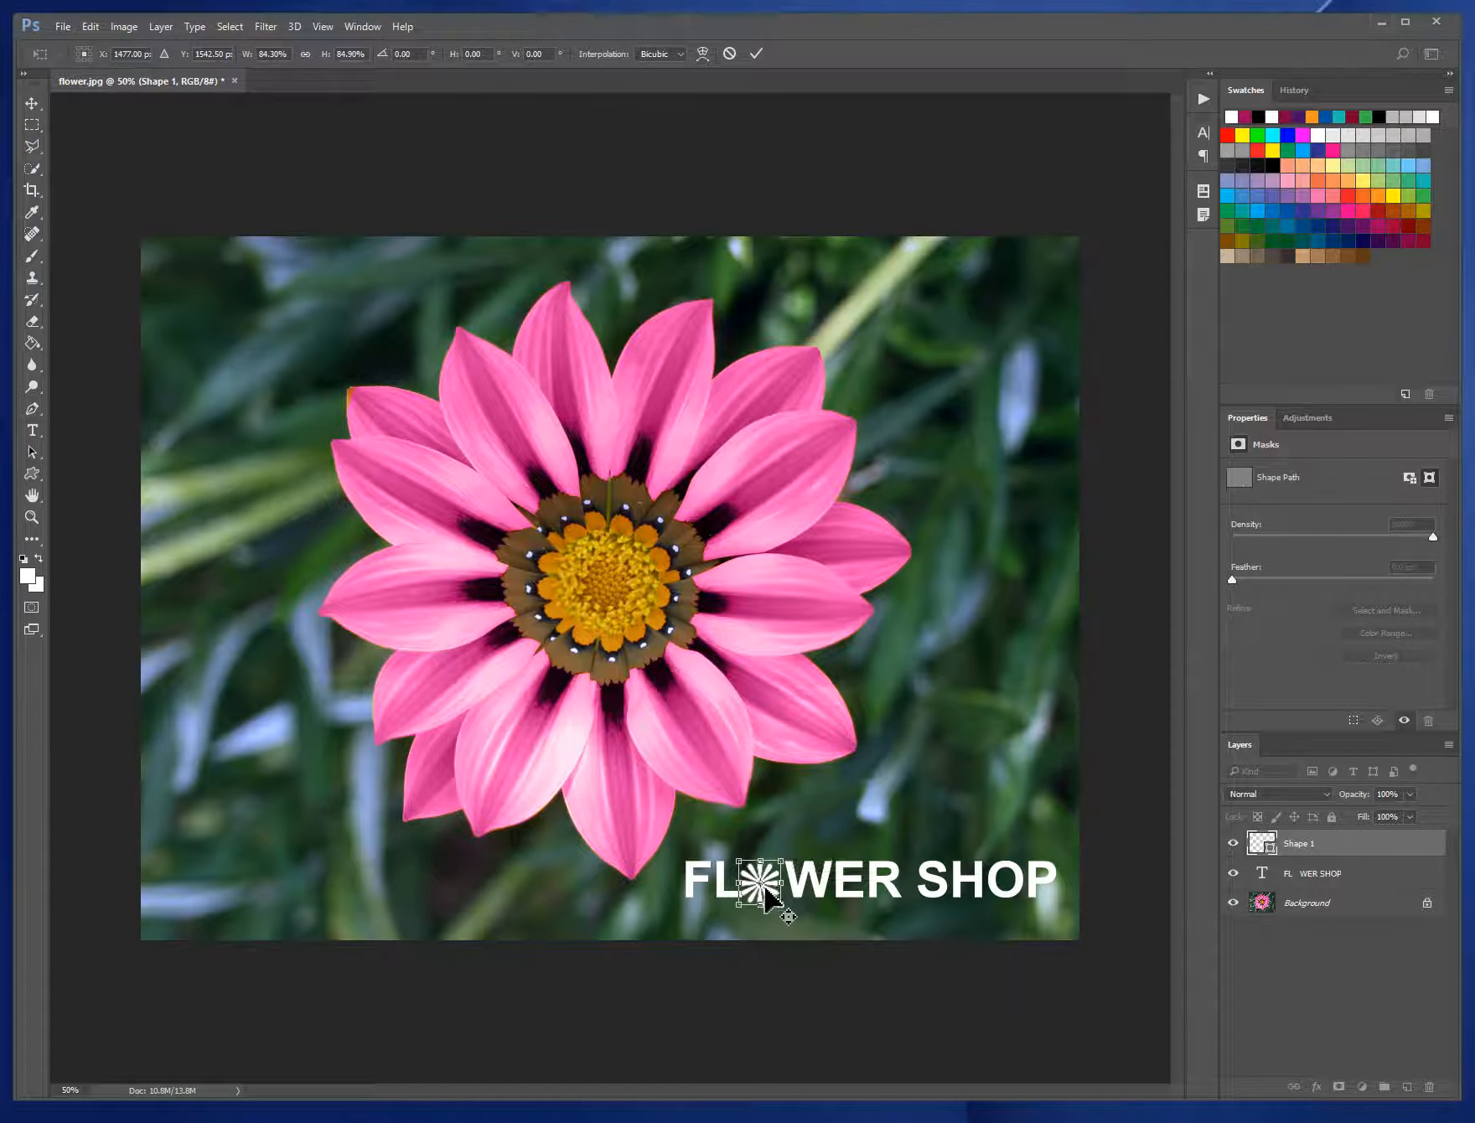
- Centre the scaled flower shape in the gap of the title, in line with the letters, and apply the transform
left_click_drag(770, 888, 777, 879)
key("Up")
key("Up")
key("Up")
key("Right")
key("Right")
key("Right")
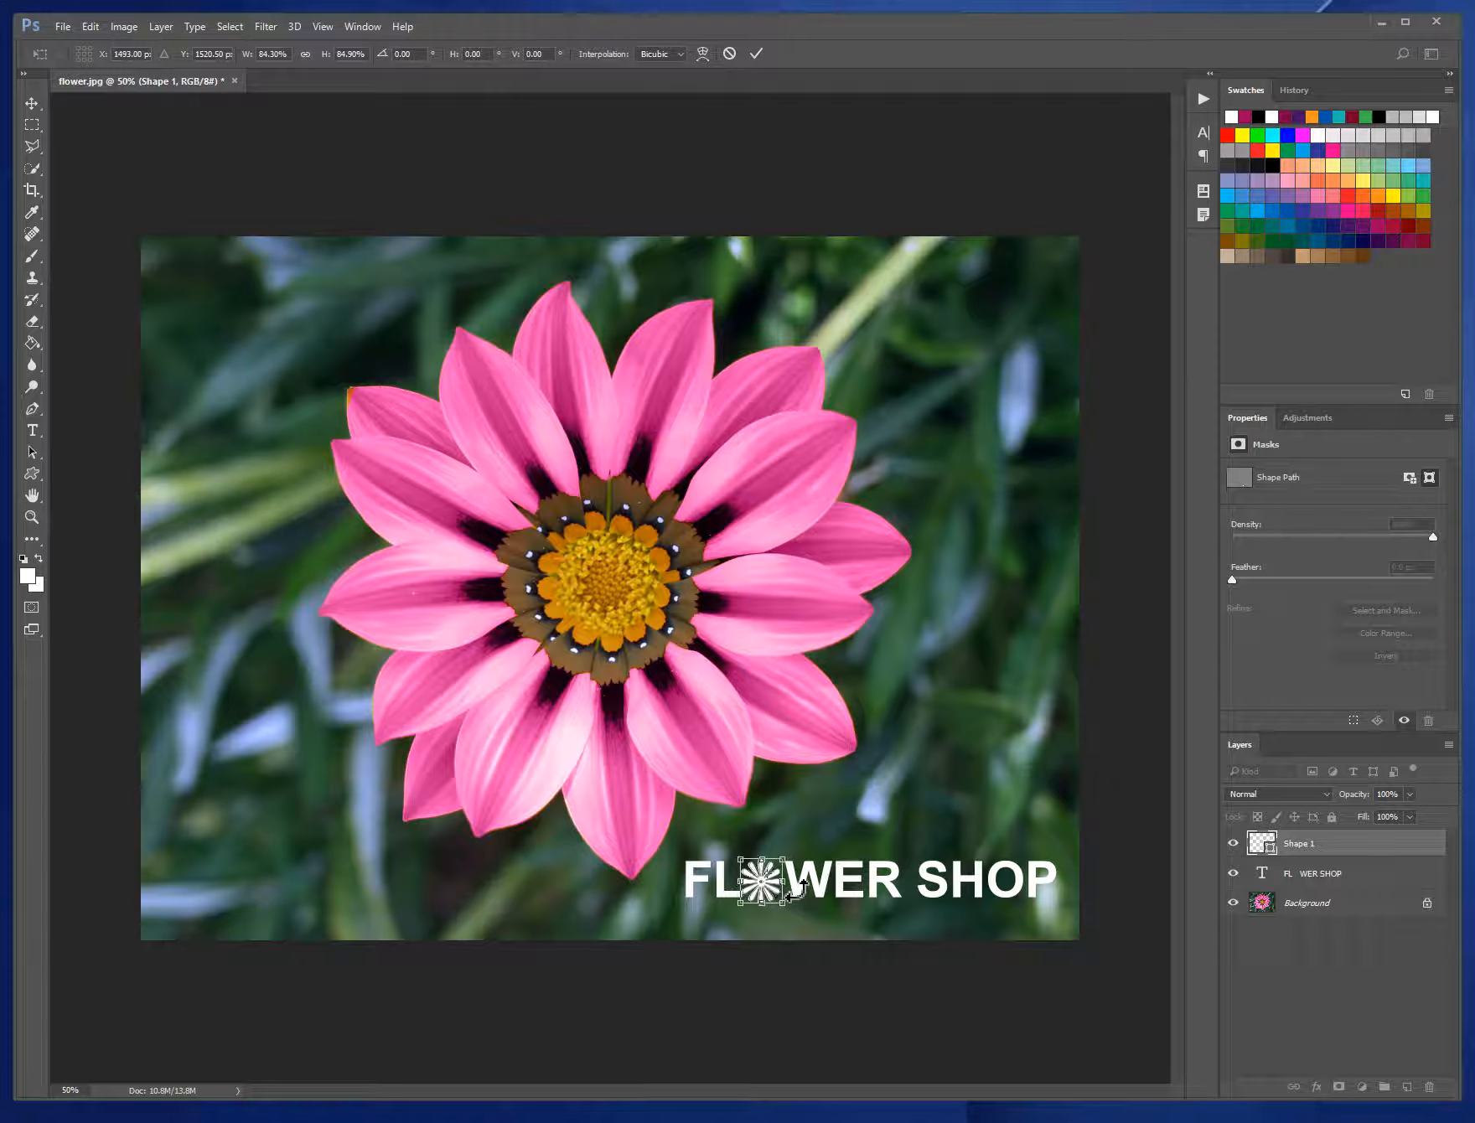
key("Right")
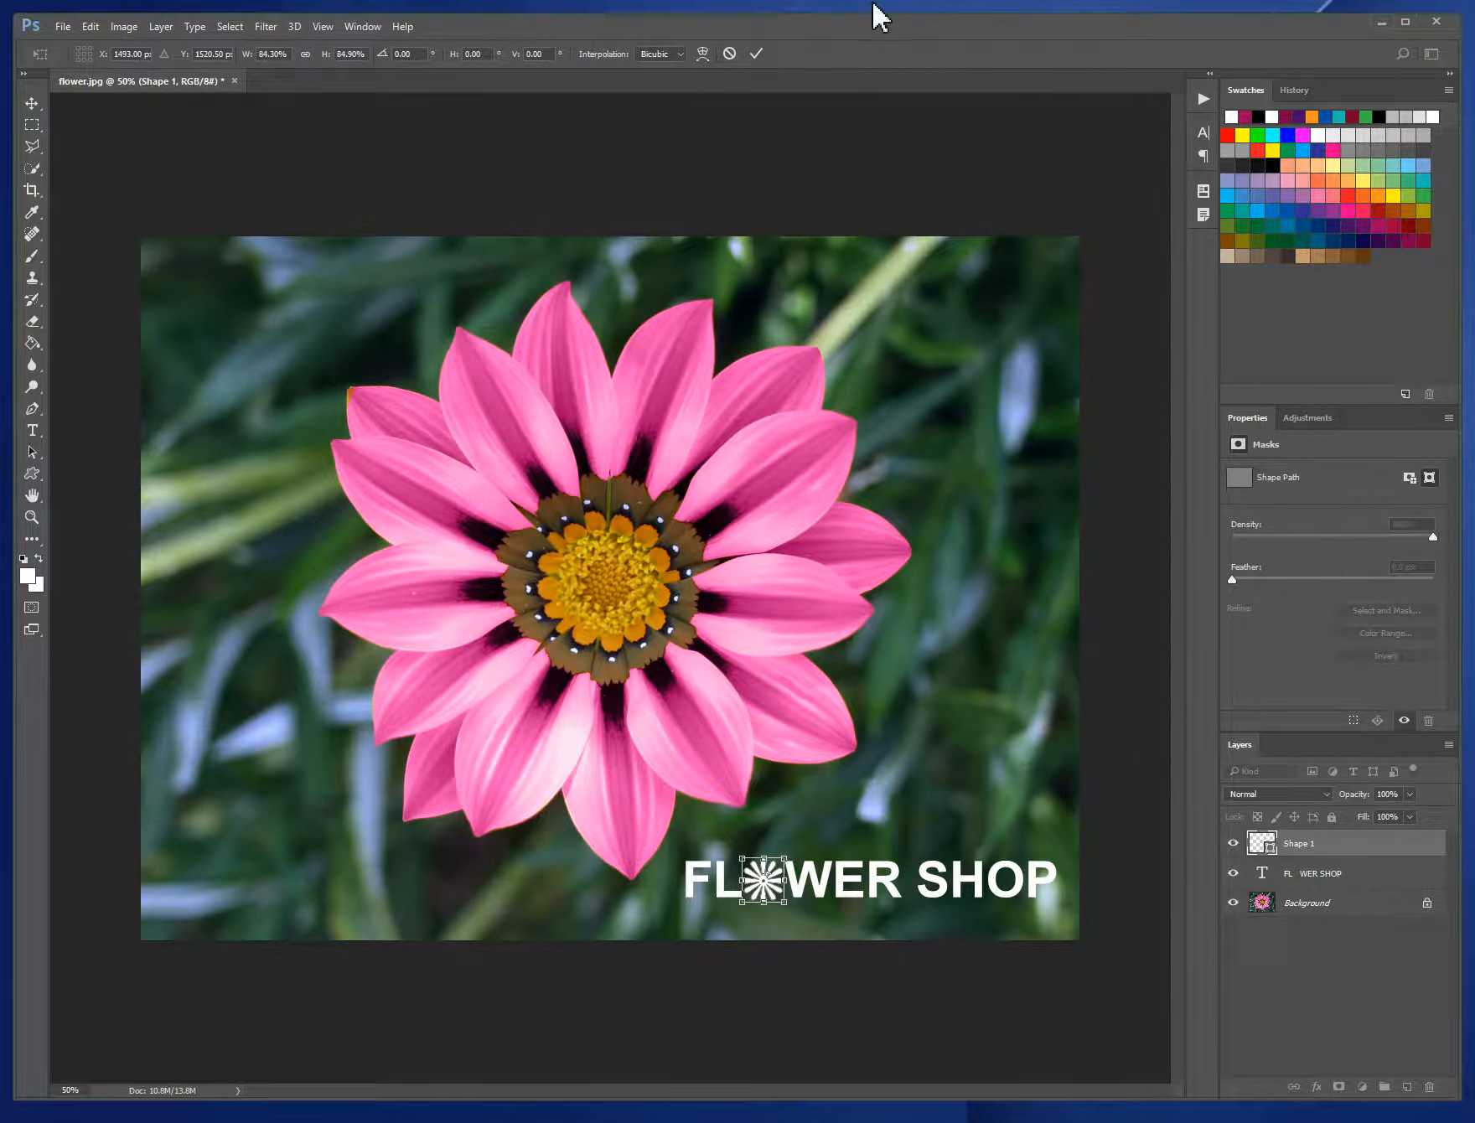
left_click(757, 54)
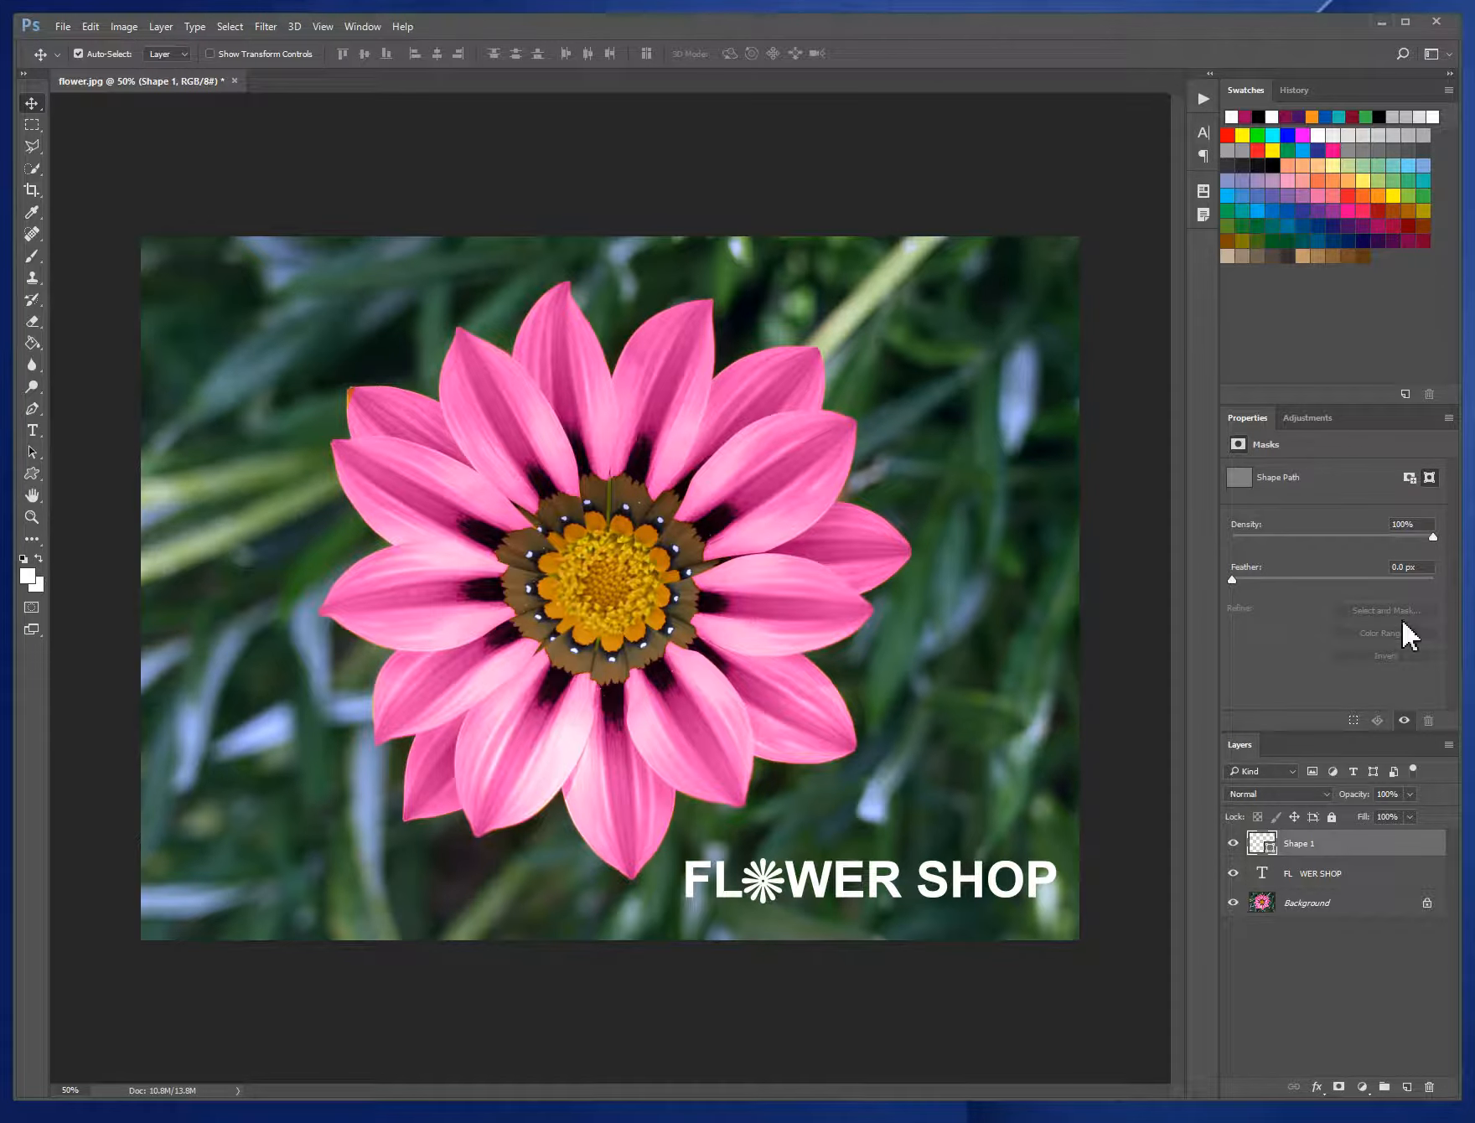
- Recolour the flower shape in the title with pink #ed4fac sampled from one of the flower's petals
double_click(1262, 848)
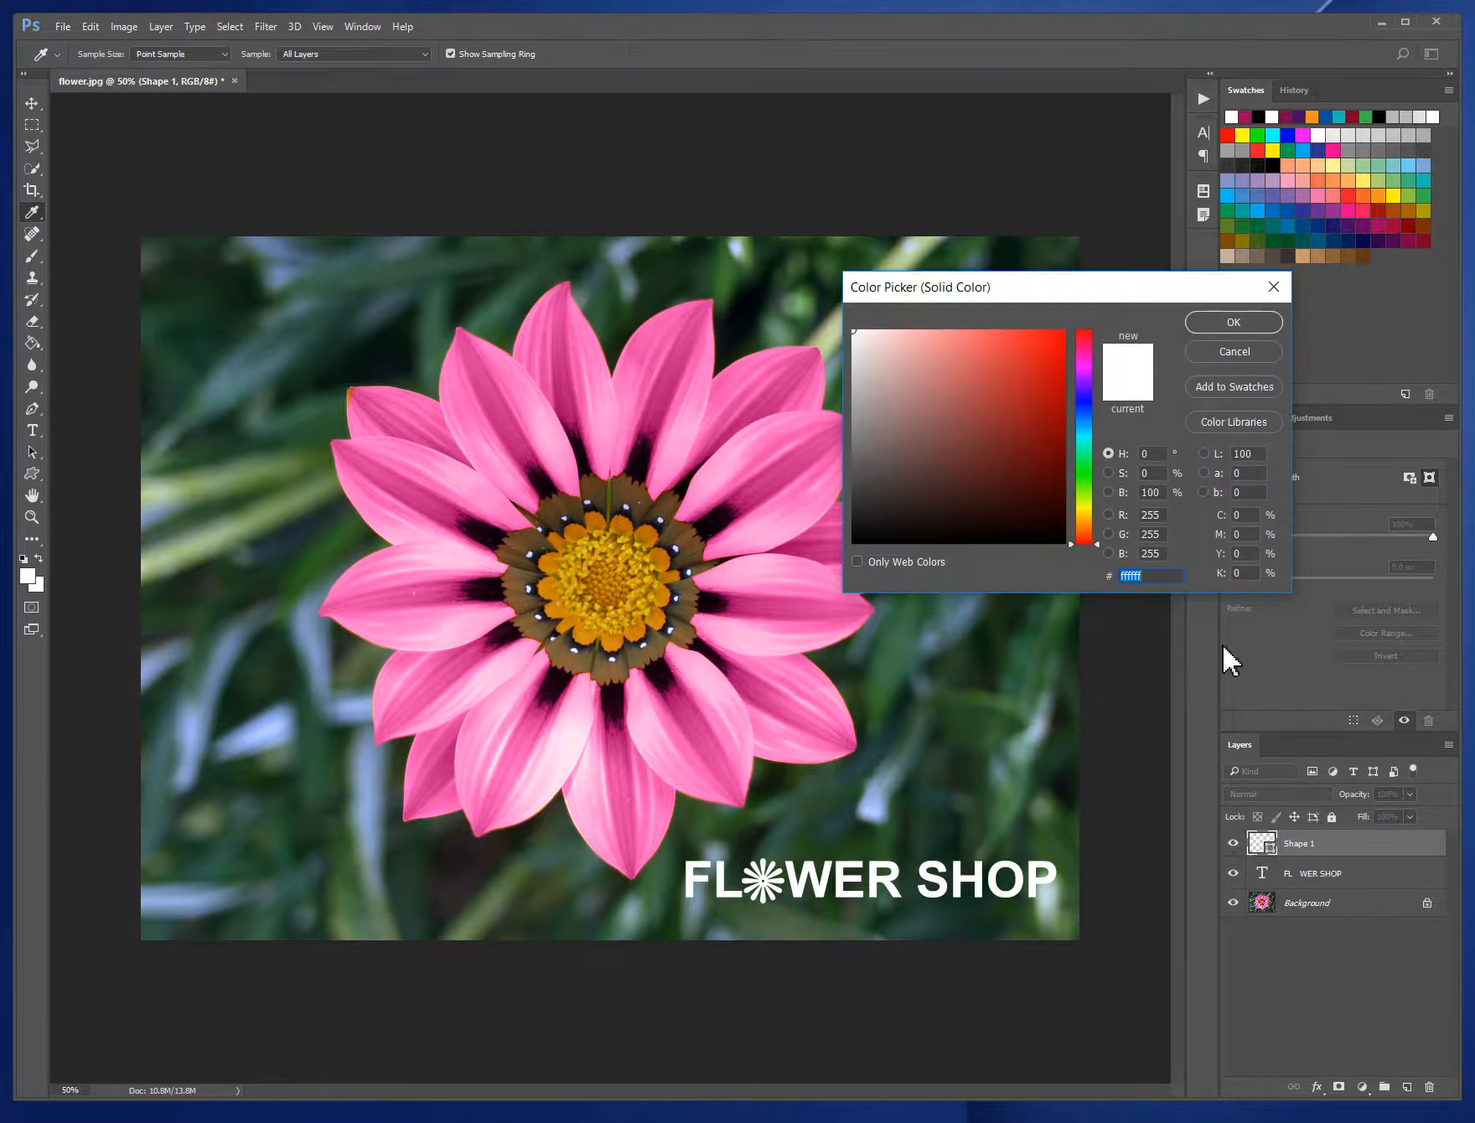
left_click_drag(999, 293, 1138, 229)
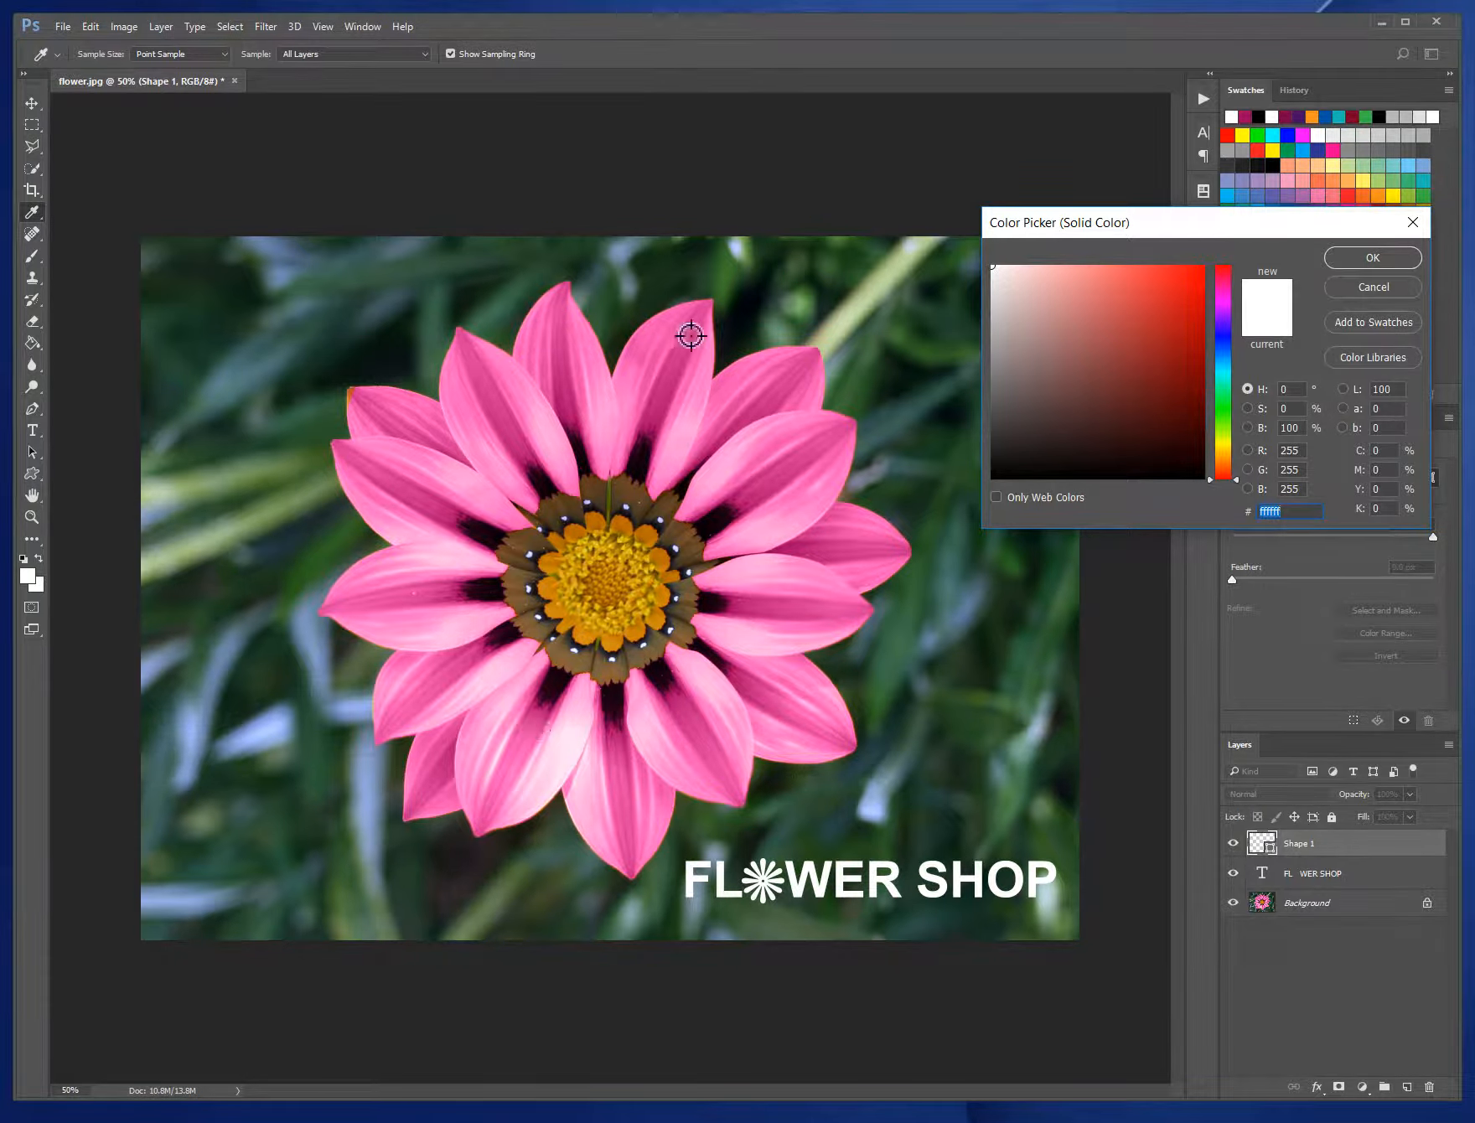
left_click(784, 382)
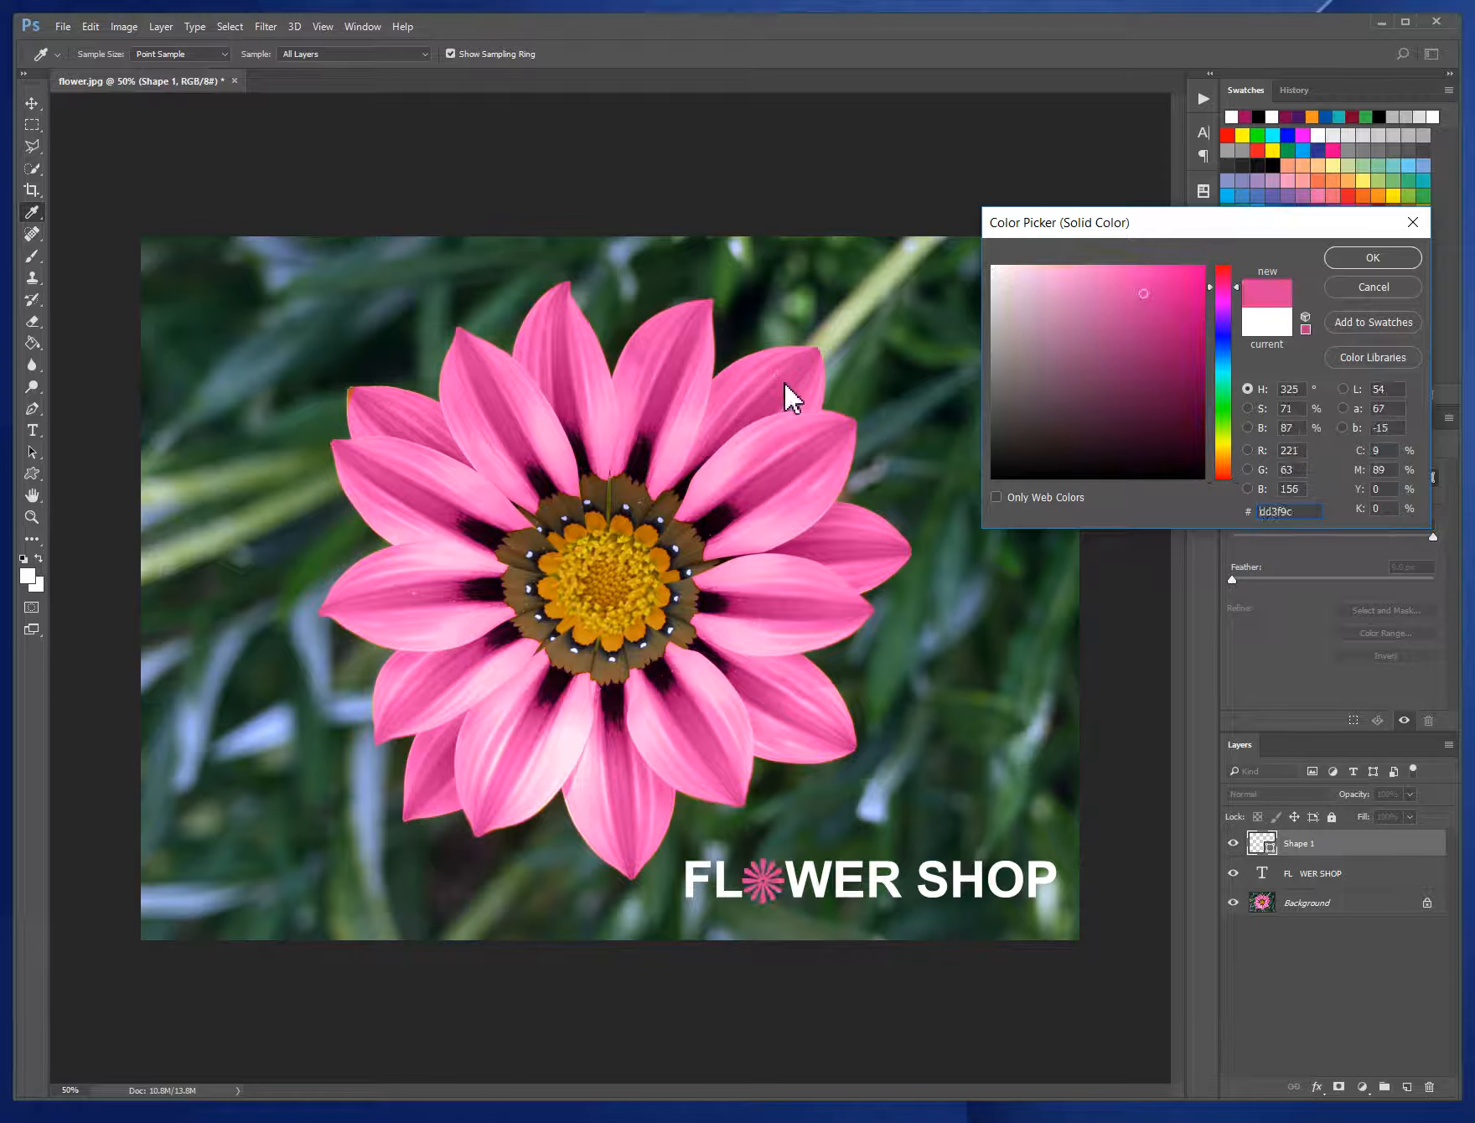
left_click(743, 504)
left_click(769, 479)
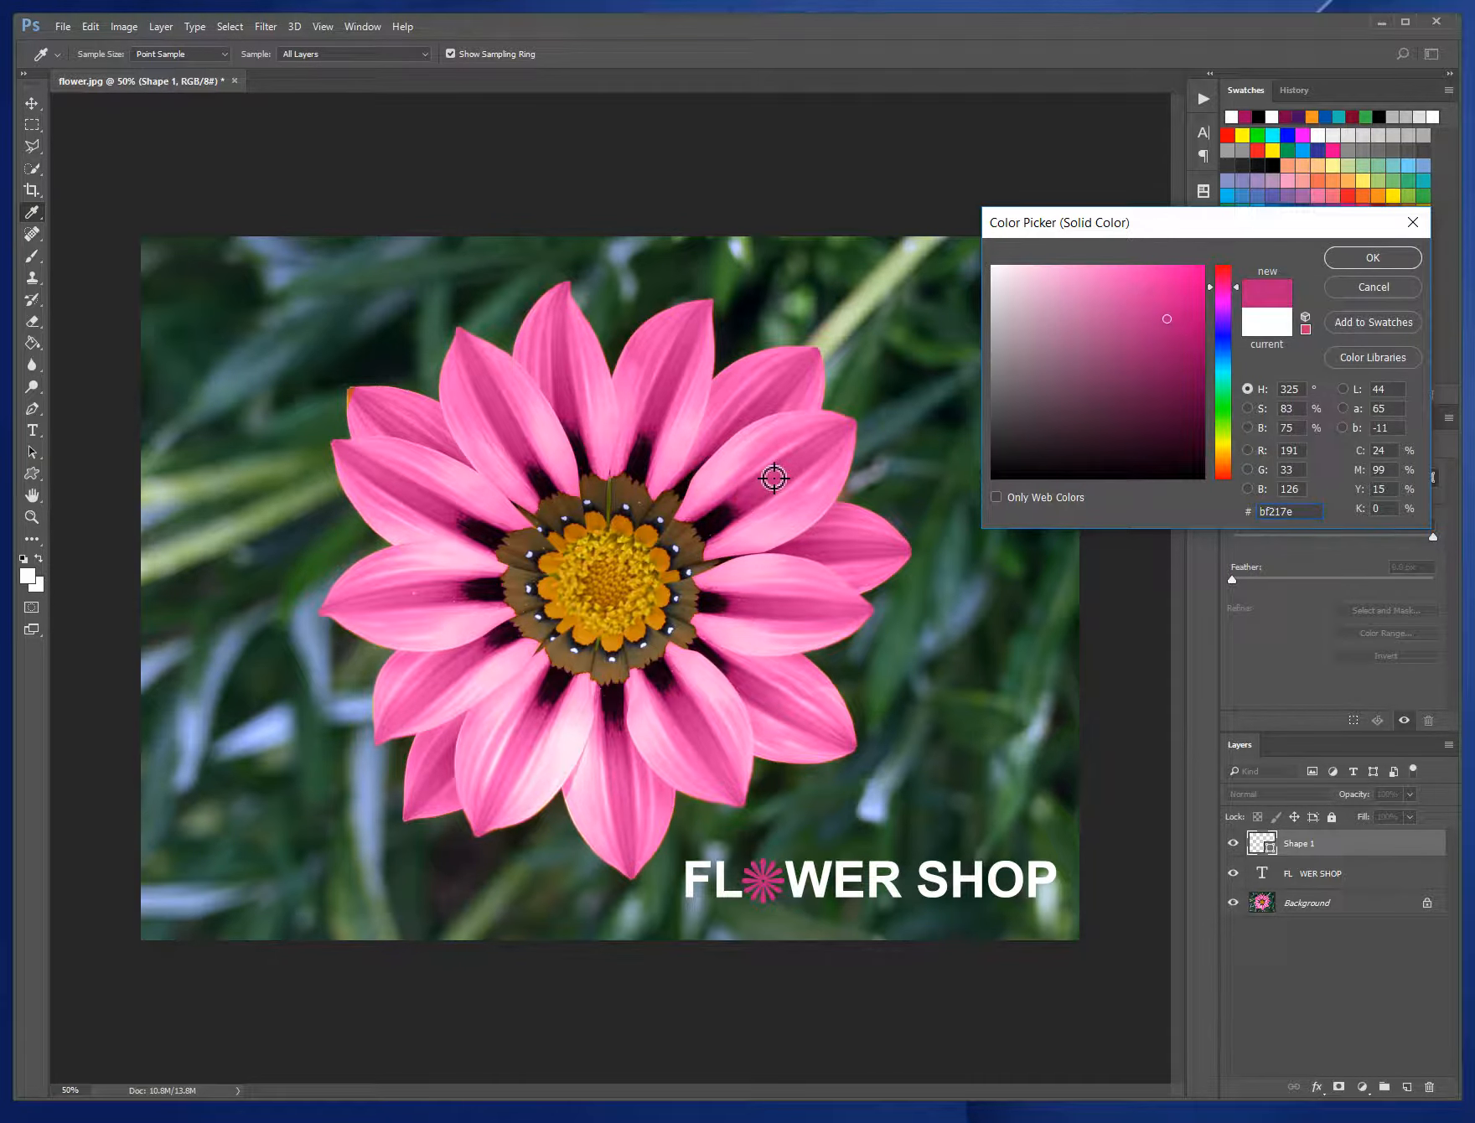
left_click(753, 465)
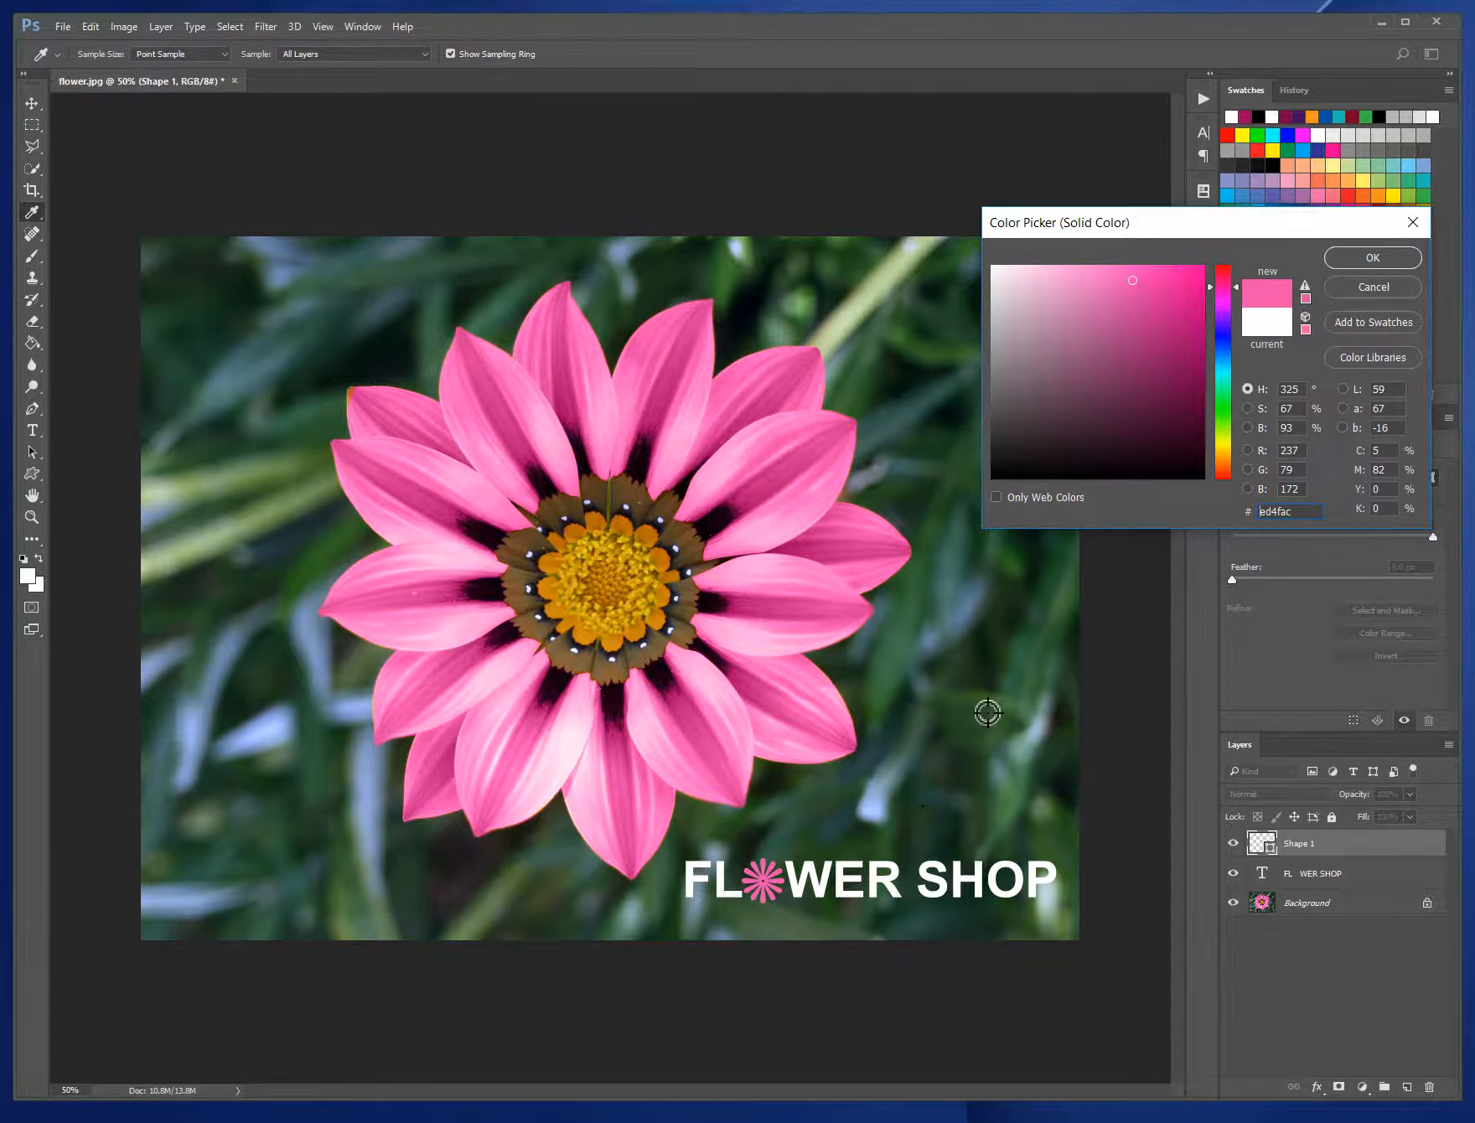
left_click(1374, 252)
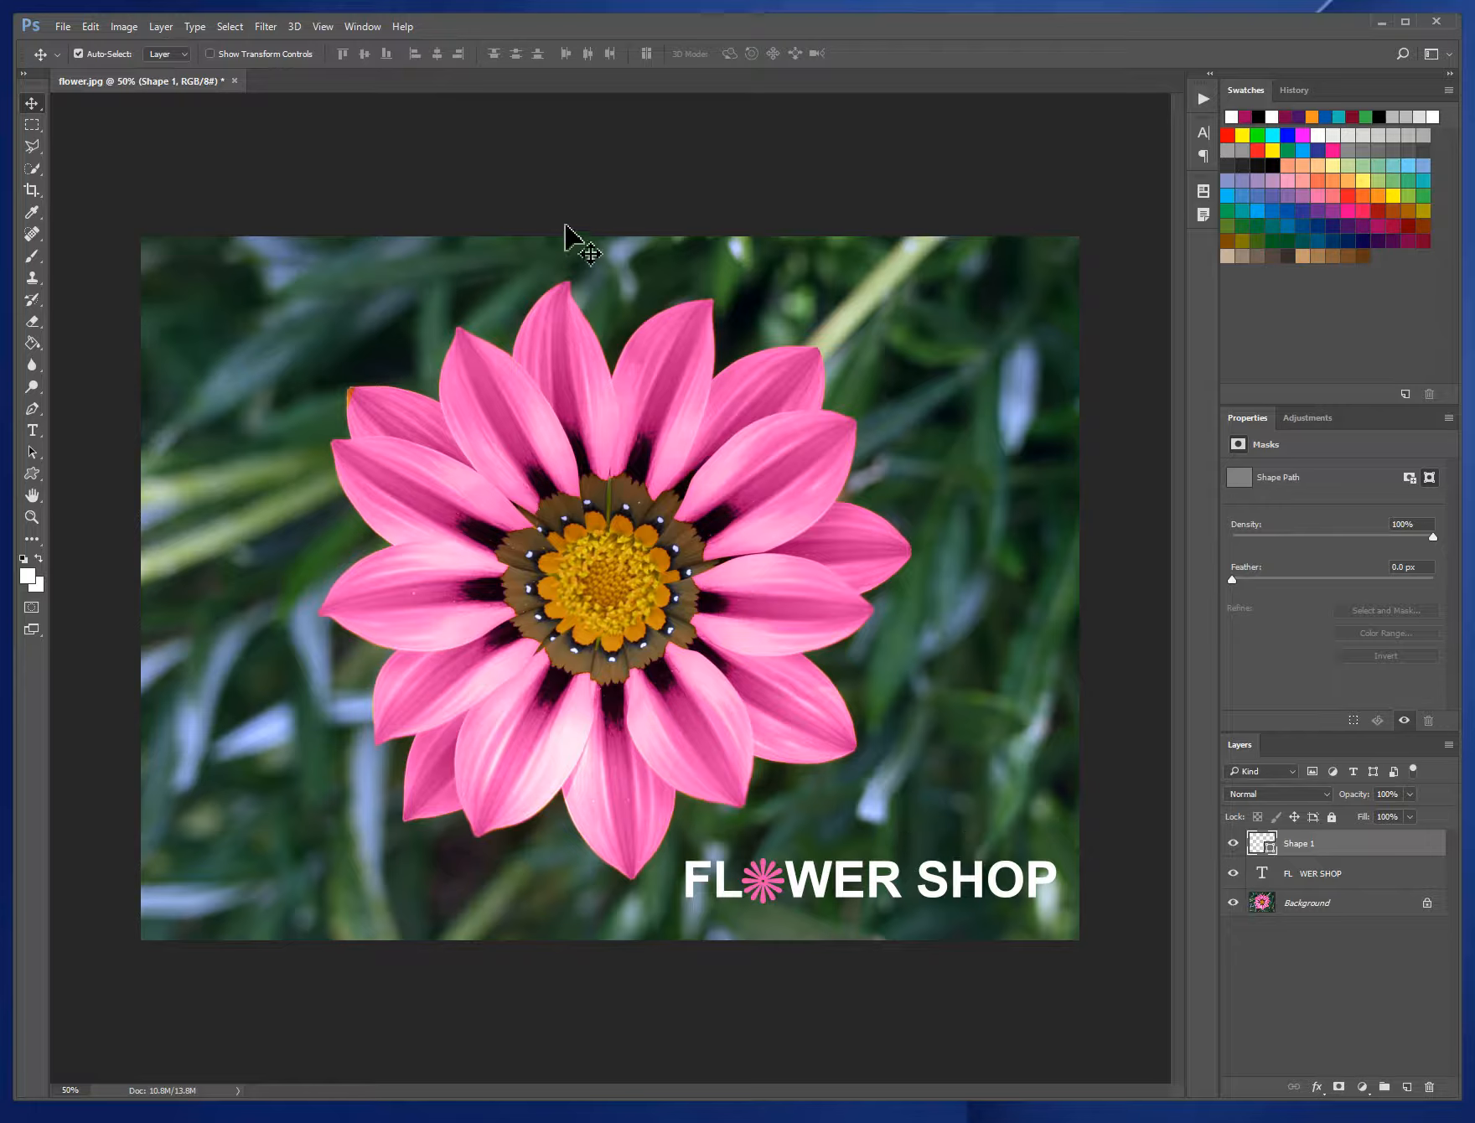
- Resize the whole image to a width of 1000 pixels, keeping its proportions
left_click(130, 26)
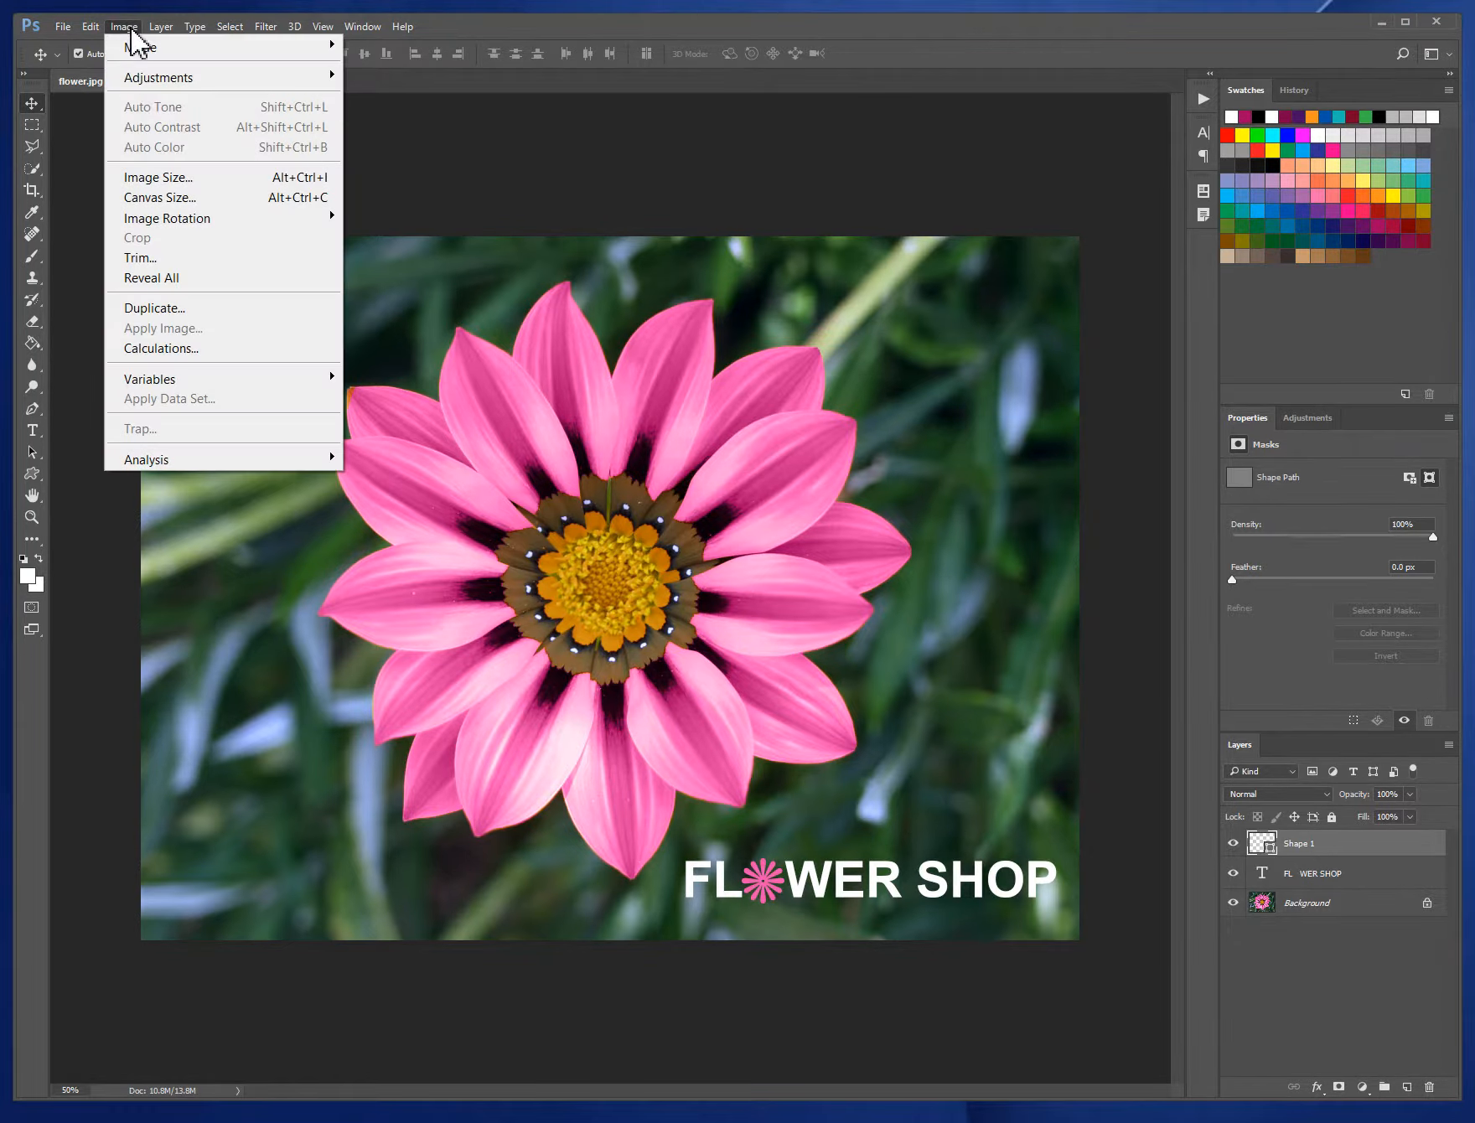
left_click(156, 178)
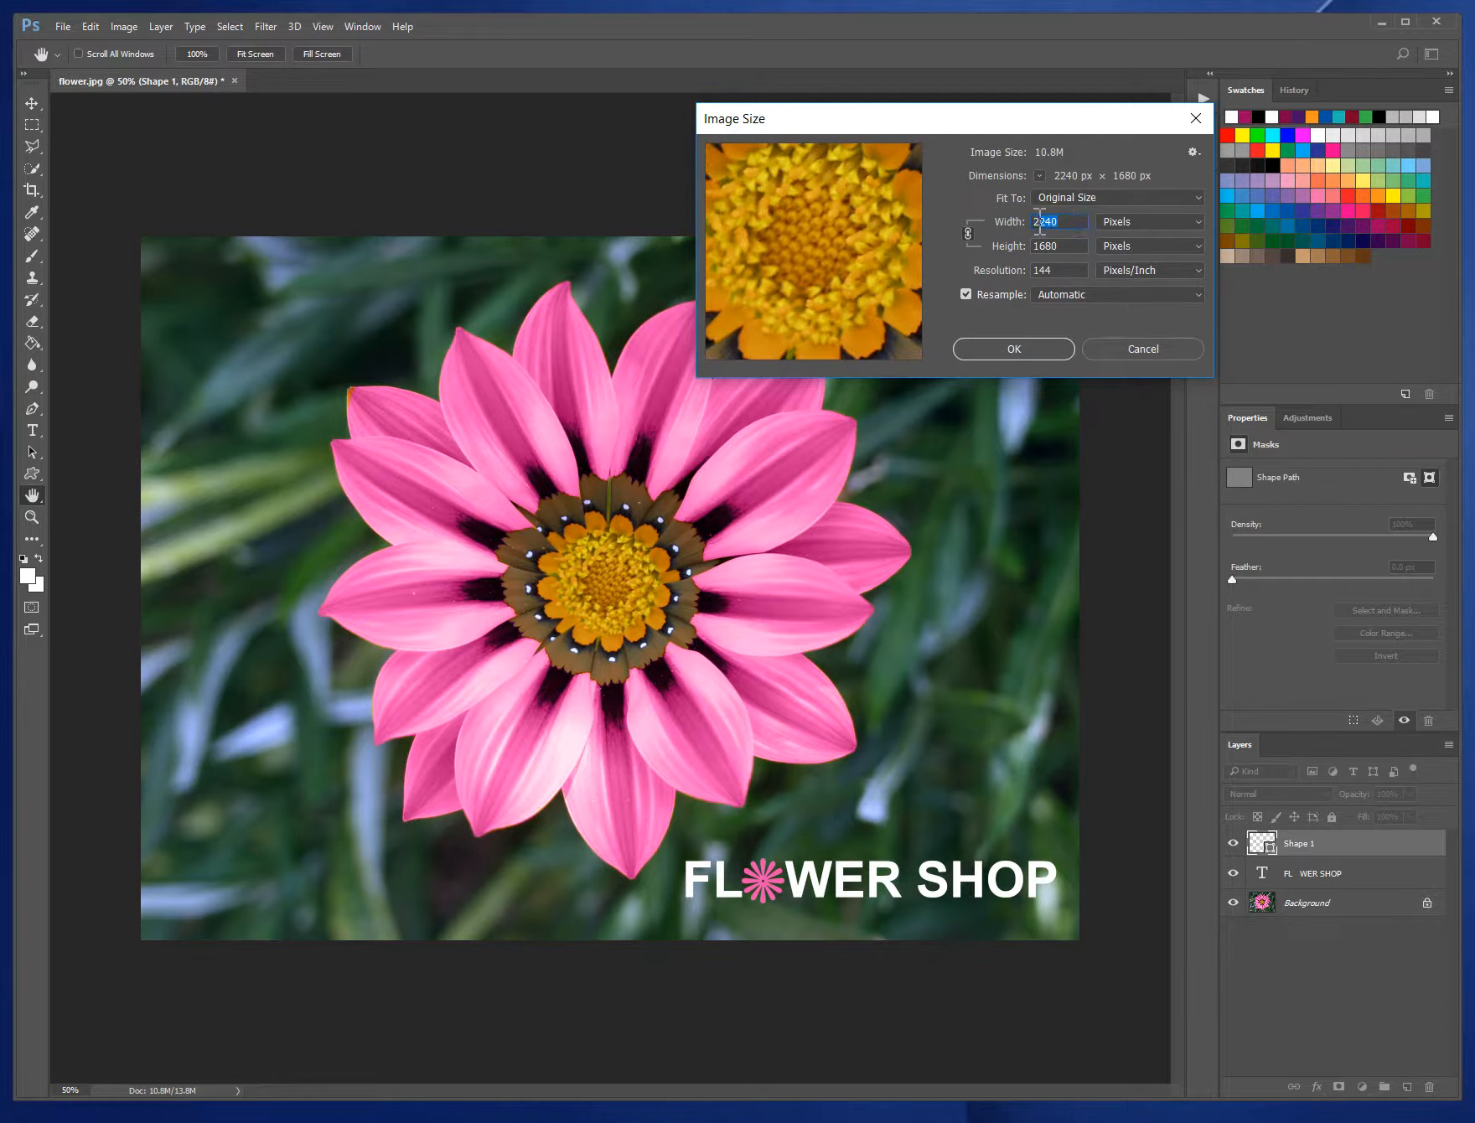
type("1000")
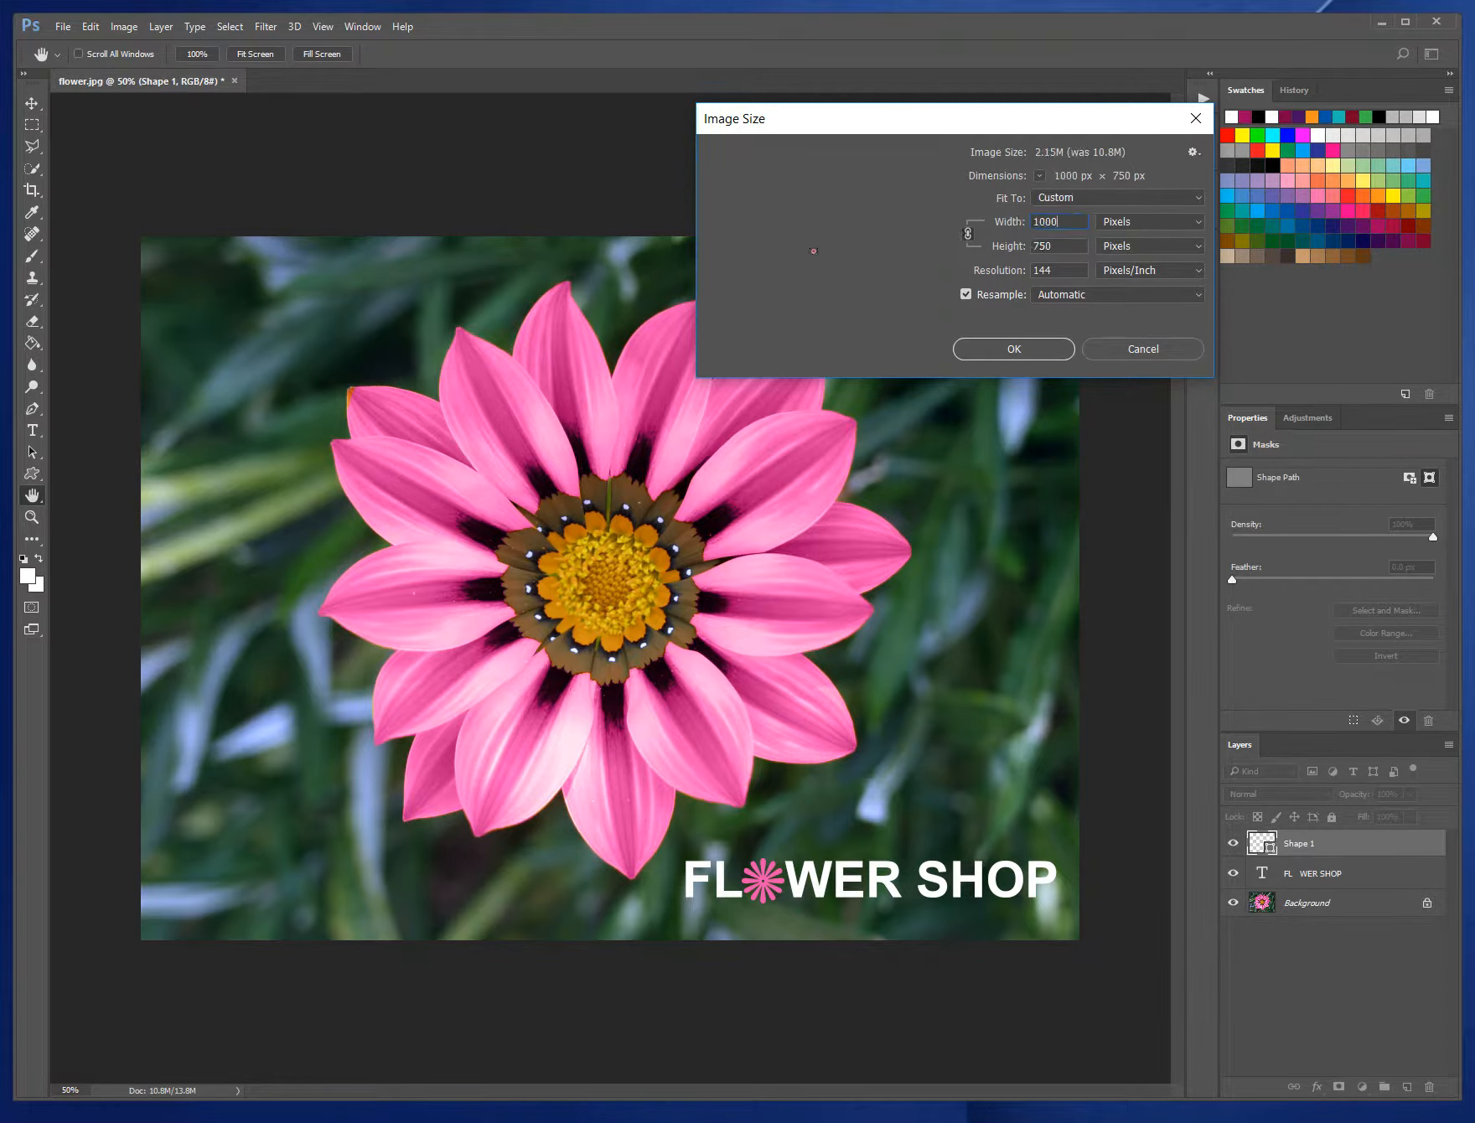
key("Return")
key("v")
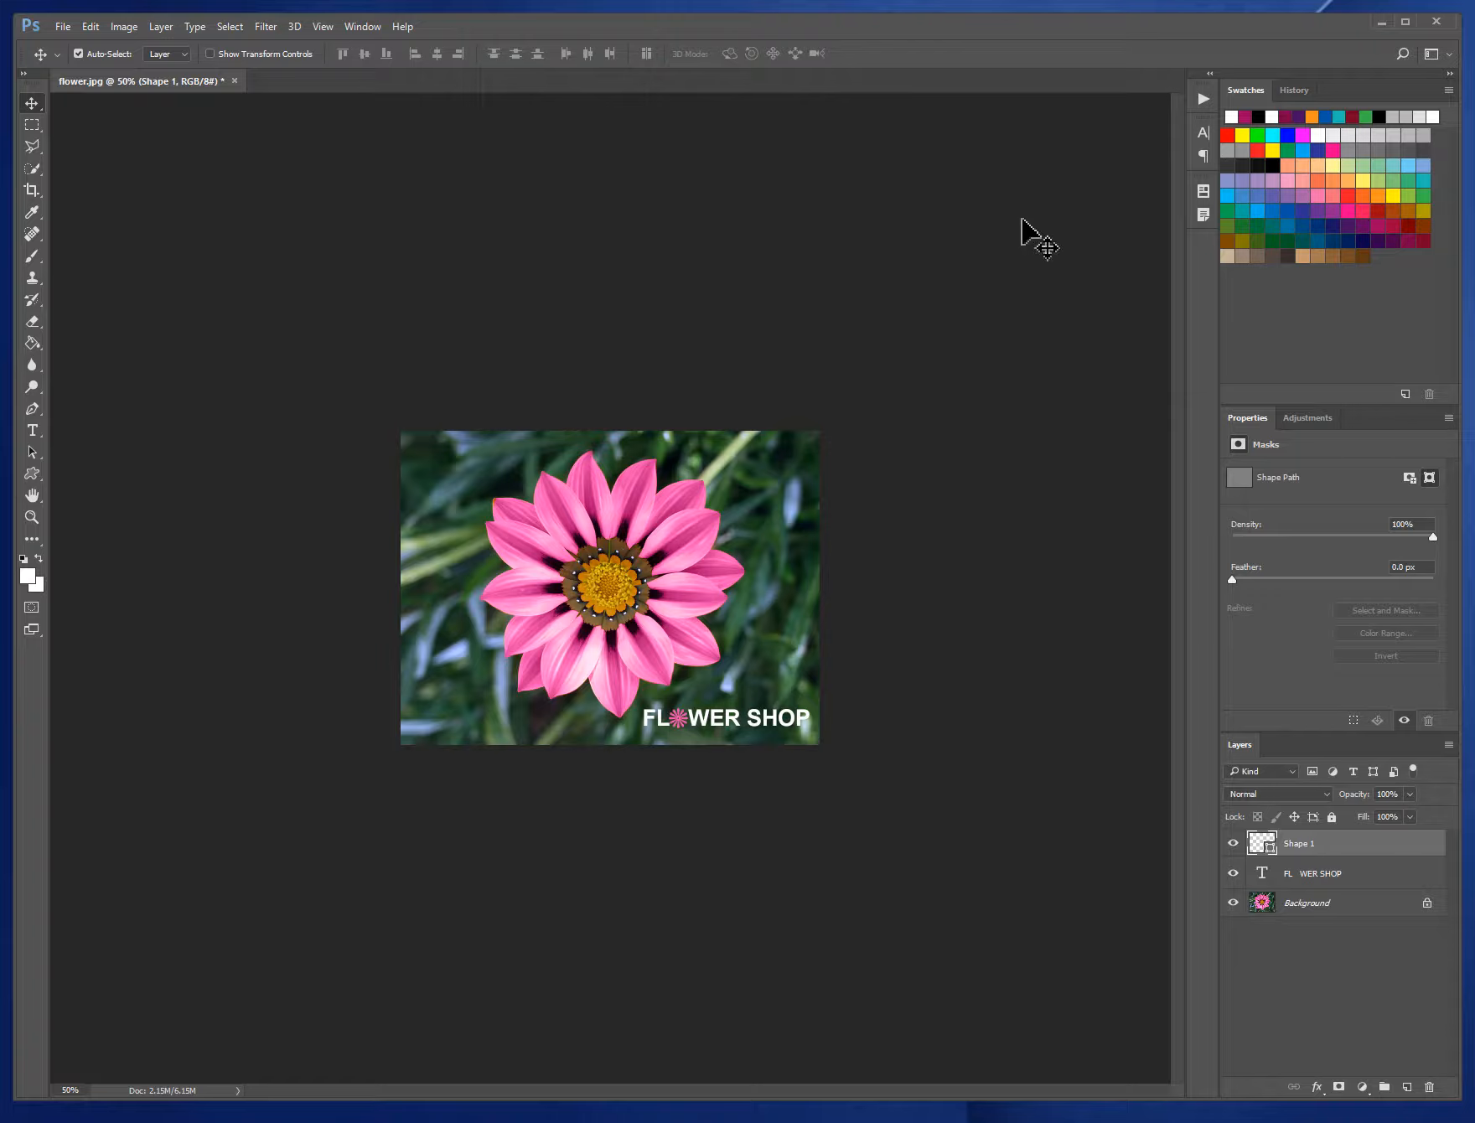
- Start saving the resized image as a new file
left_click(71, 32)
left_click(139, 255)
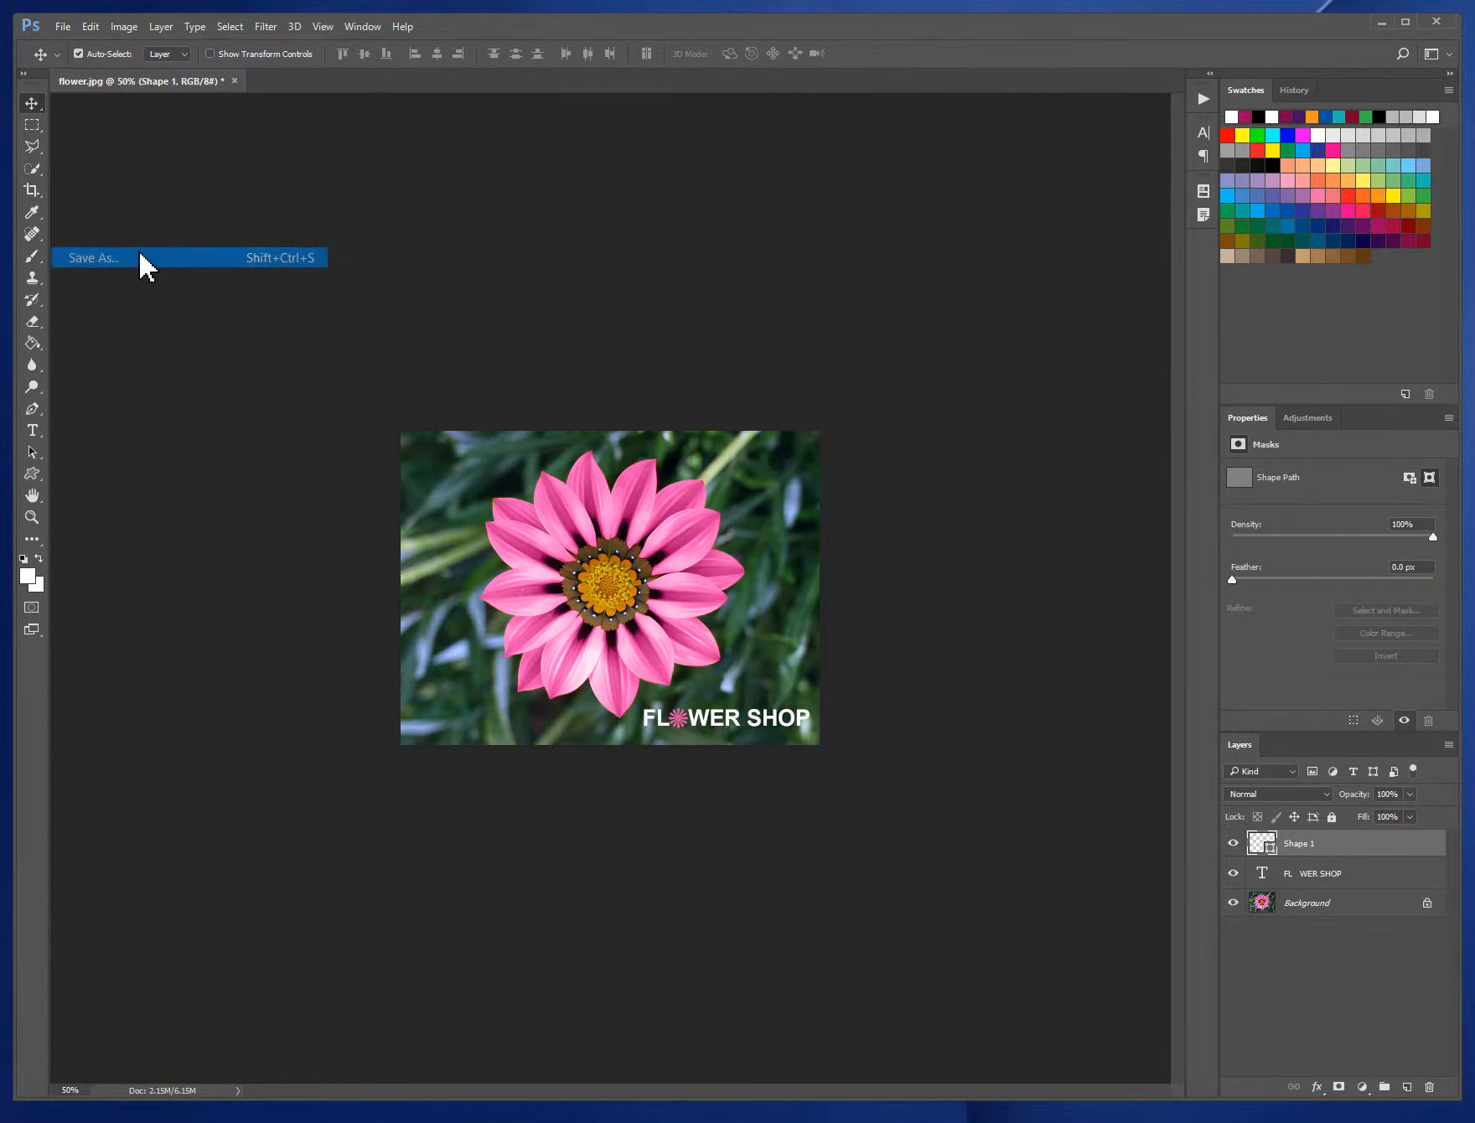